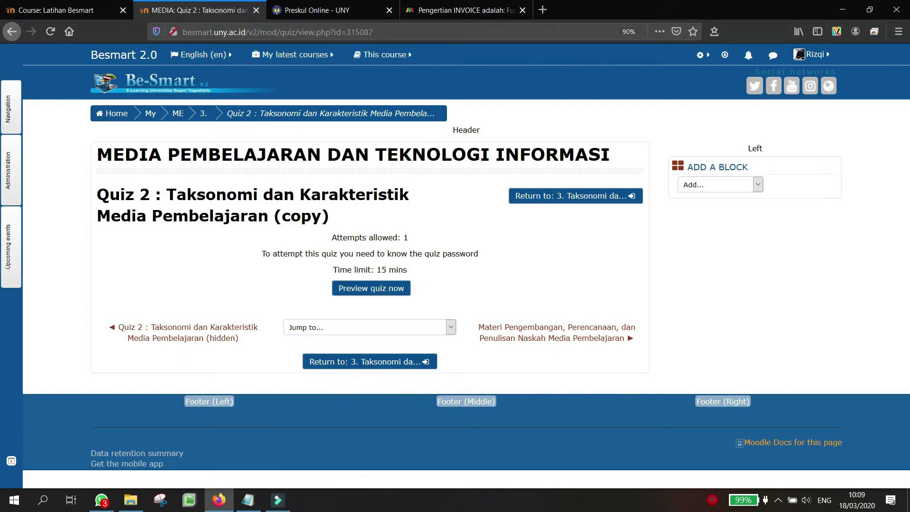
- Switch to the Notepad template to view the multiple-choice question format with its answer line, and return to the quiz page
{"action": "left_click", "coordinate": [248, 501]}
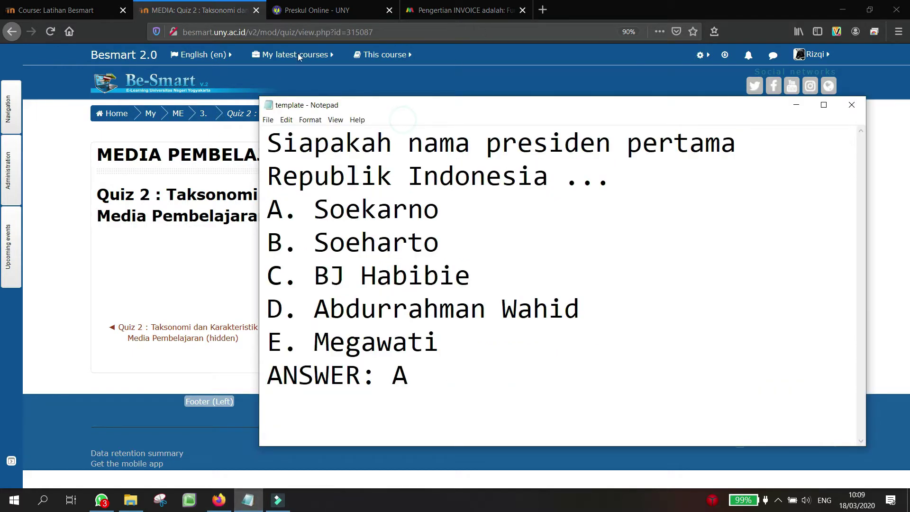
{"action": "left_click_drag", "start_coordinate": [433, 116], "coordinate": [408, 94]}
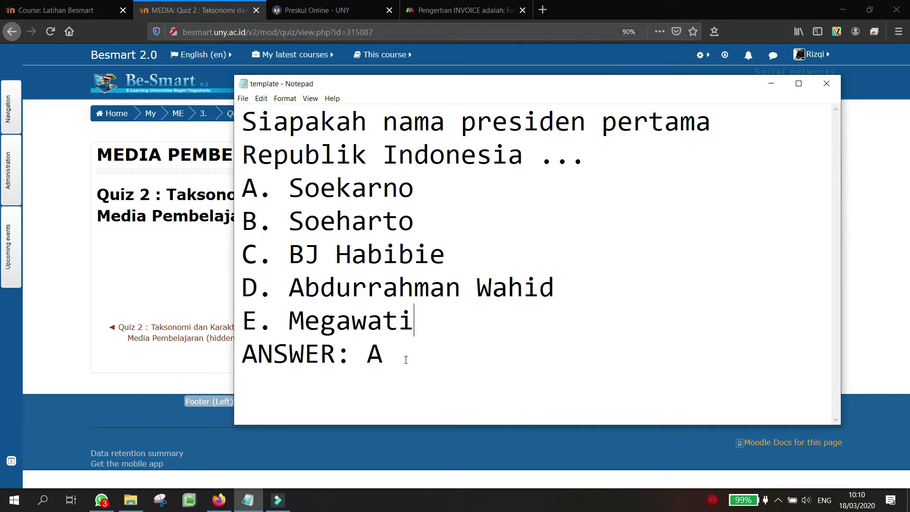
{"action": "left_click", "coordinate": [154, 297]}
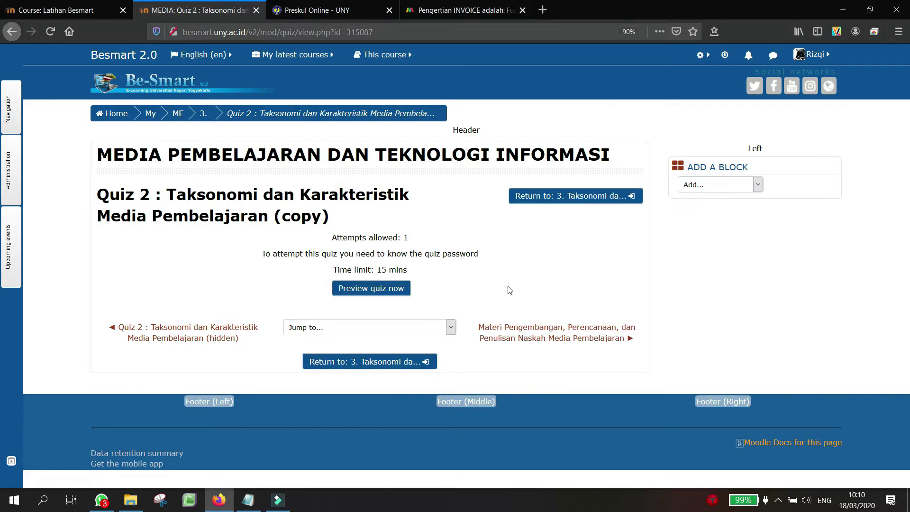
- Start a preview of the Quiz 2 copy by entering the quiz password, and view question 3
{"action": "left_click", "coordinate": [402, 291]}
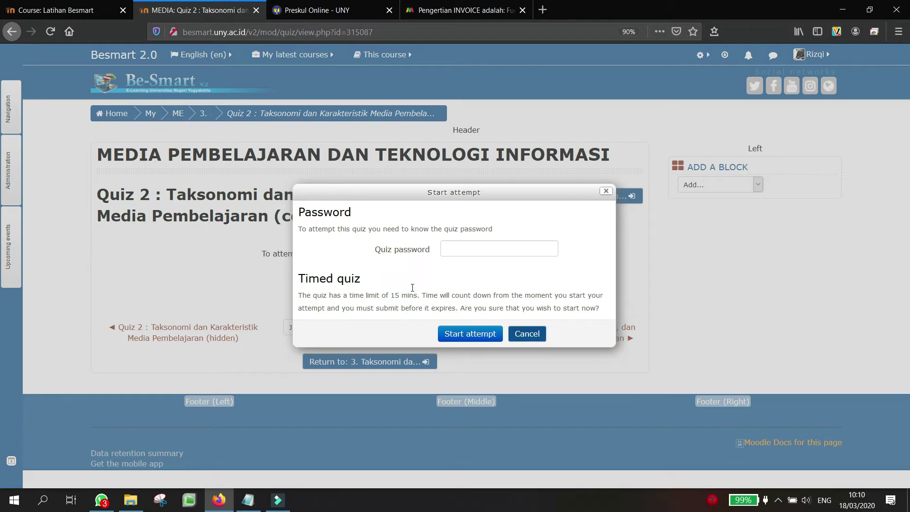
{"action": "left_click", "coordinate": [502, 247]}
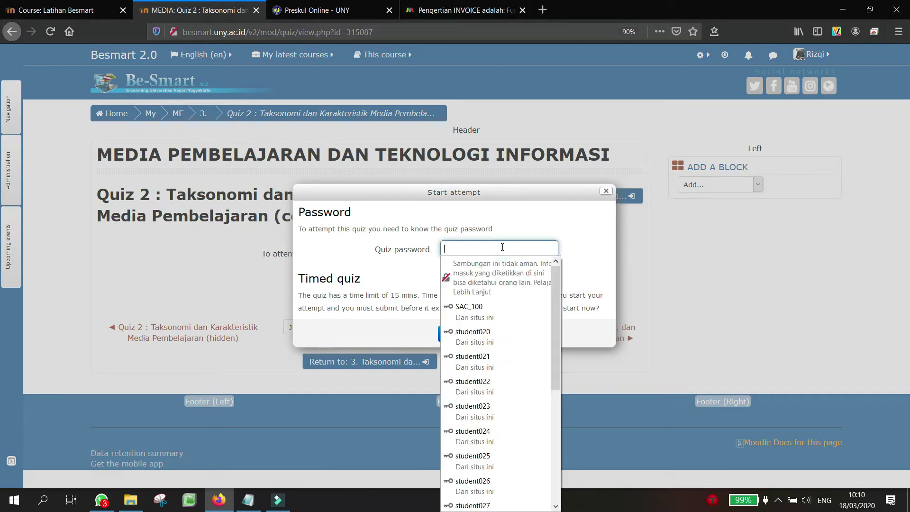
{"action": "type", "text": "aa"}
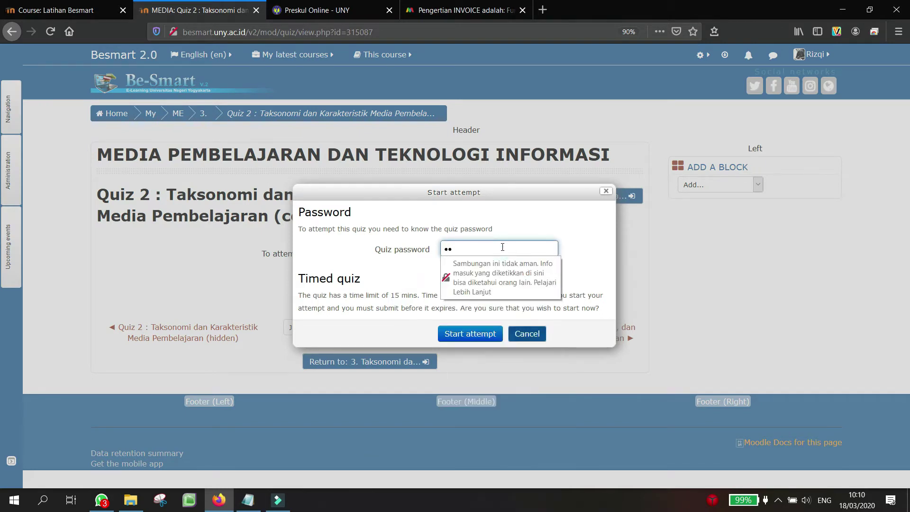
{"action": "type", "text": "aaaaaaaa"}
{"action": "left_click", "coordinate": [480, 334]}
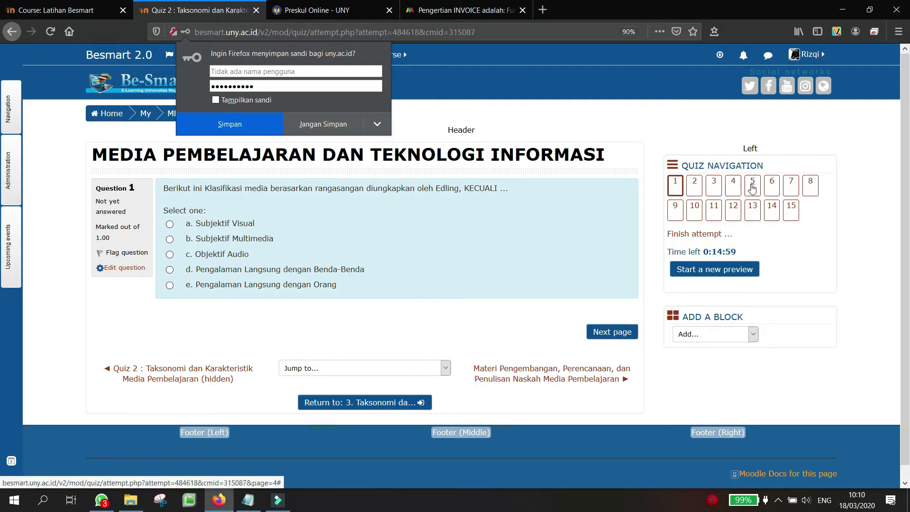
{"action": "left_click", "coordinate": [715, 186]}
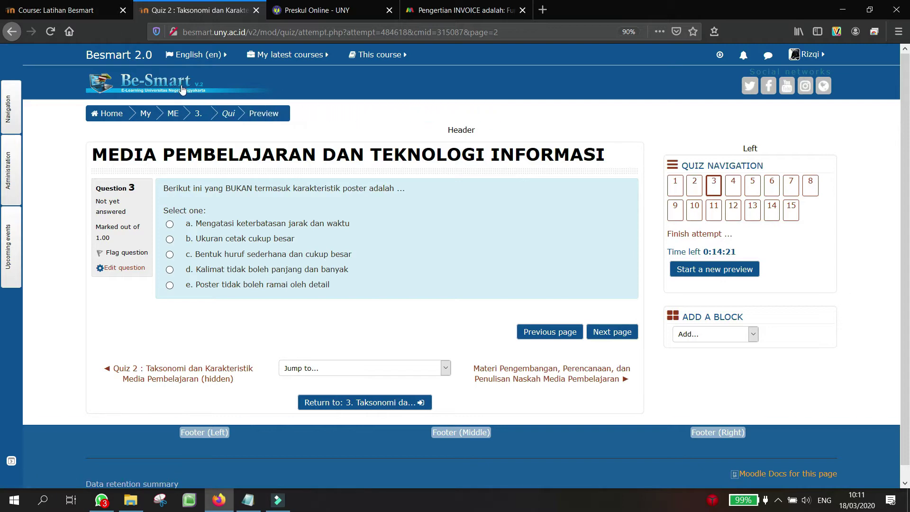
- Add a Quiz activity to section 1, Pengantar RPS dan Kontrak belajar, in the Latihan Besmart course
{"action": "left_click", "coordinate": [84, 4]}
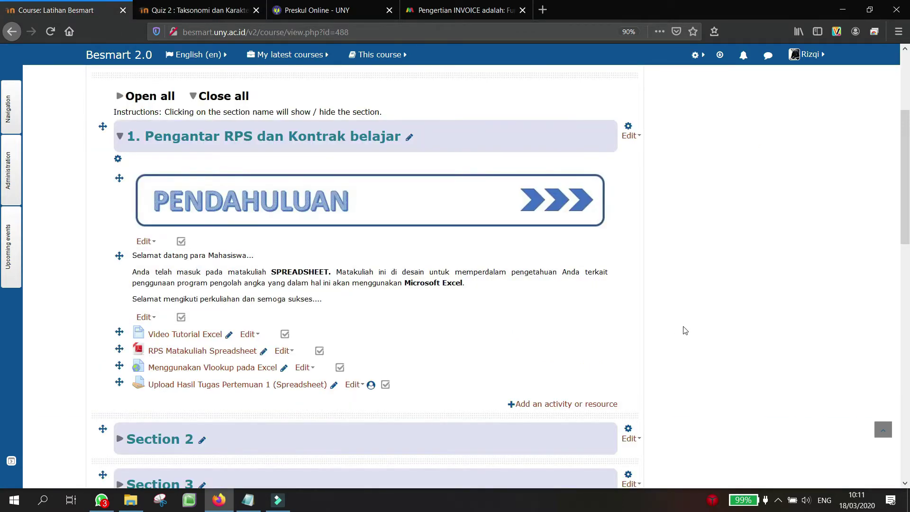
{"action": "scroll", "coordinate": [684, 331], "scroll_direction": "down", "scroll_amount": 3}
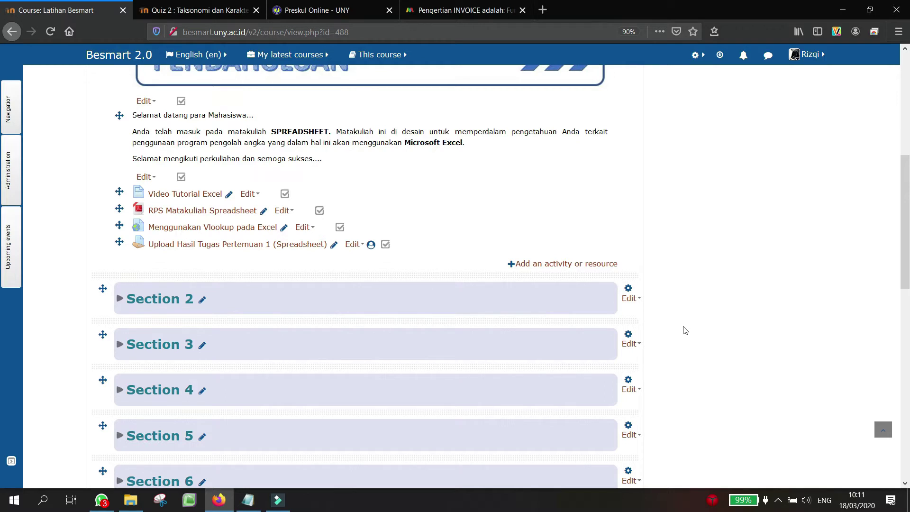
{"action": "scroll", "coordinate": [684, 330], "scroll_direction": "up", "scroll_amount": 3}
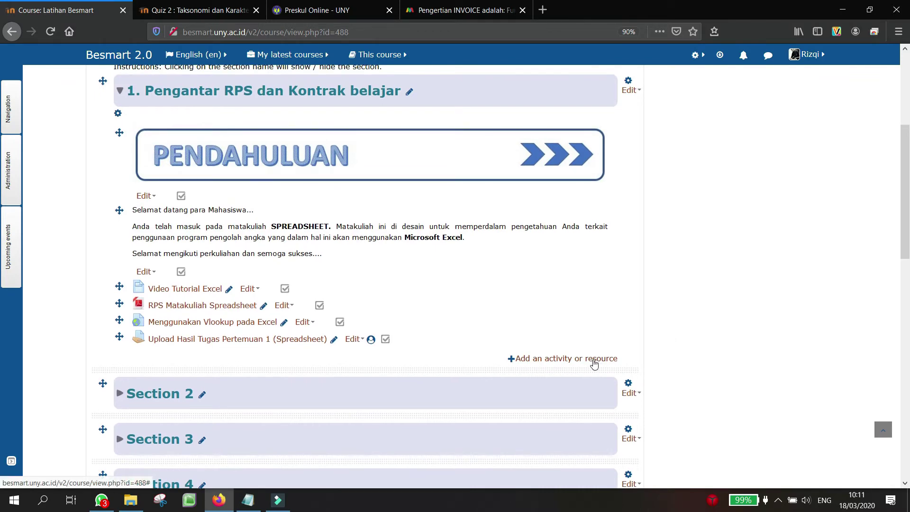
{"action": "scroll", "coordinate": [594, 363], "scroll_direction": "up", "scroll_amount": 1}
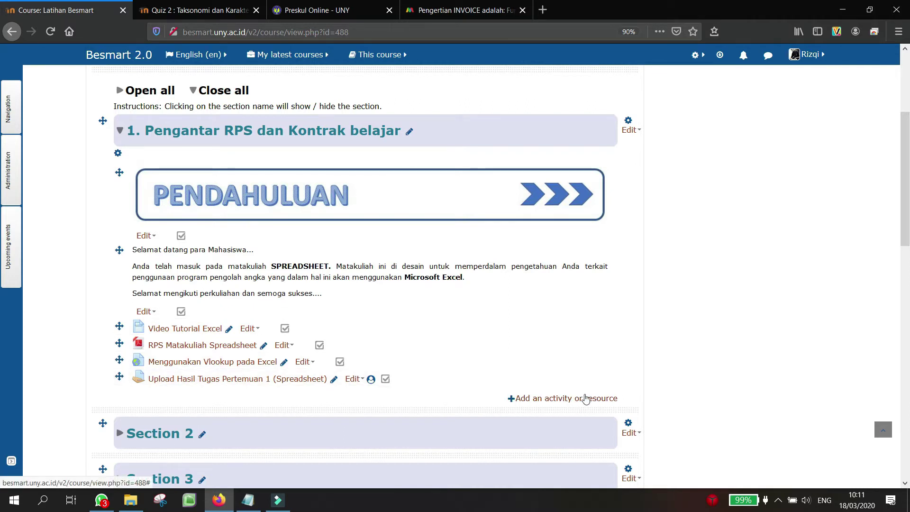
{"action": "scroll", "coordinate": [597, 381], "scroll_direction": "up", "scroll_amount": 4}
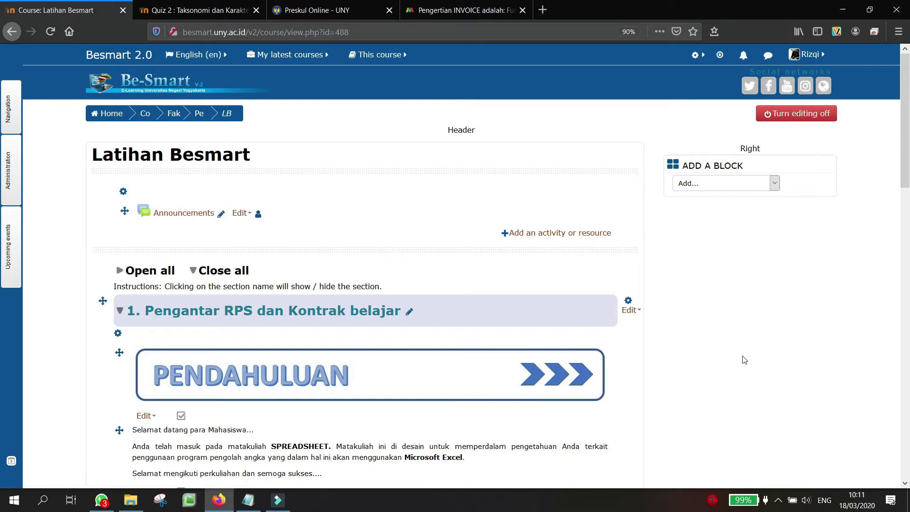
{"action": "scroll", "coordinate": [743, 359], "scroll_direction": "down", "scroll_amount": 4}
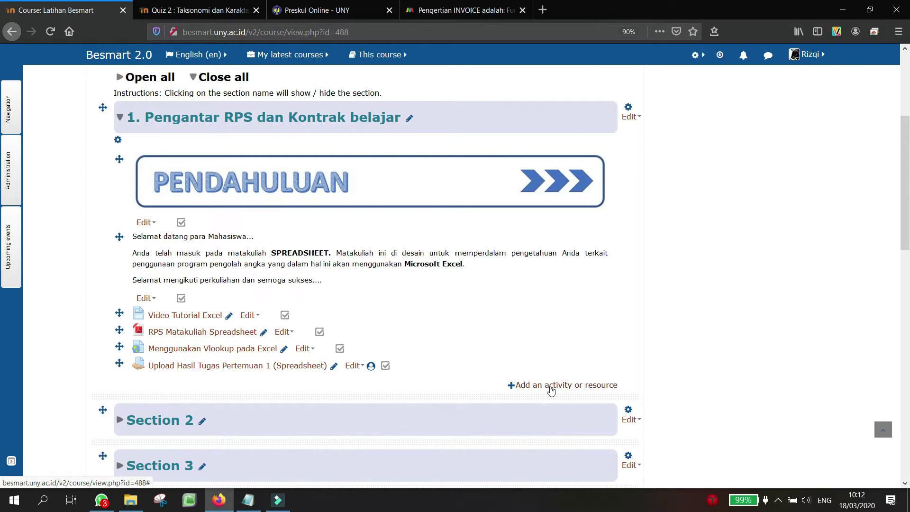
{"action": "left_click", "coordinate": [550, 388]}
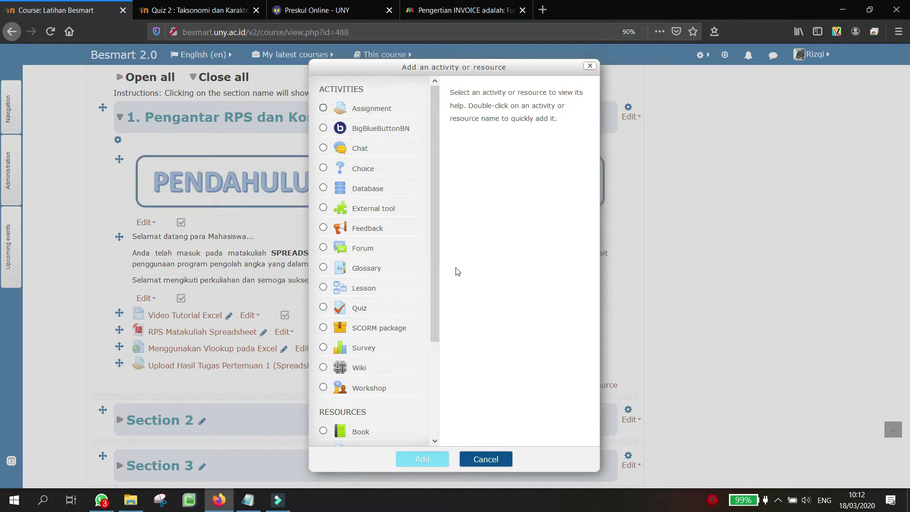
{"action": "left_click_drag", "start_coordinate": [432, 242], "coordinate": [439, 305]}
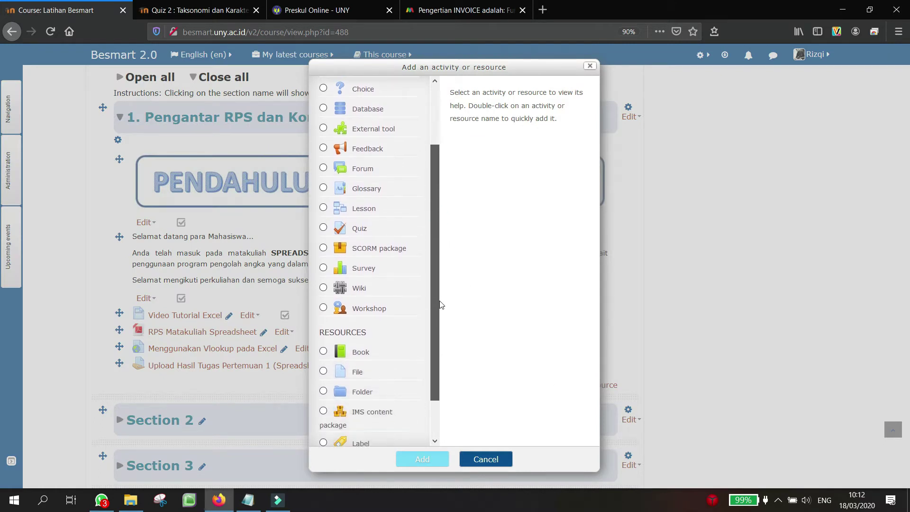
{"action": "left_click", "coordinate": [351, 231]}
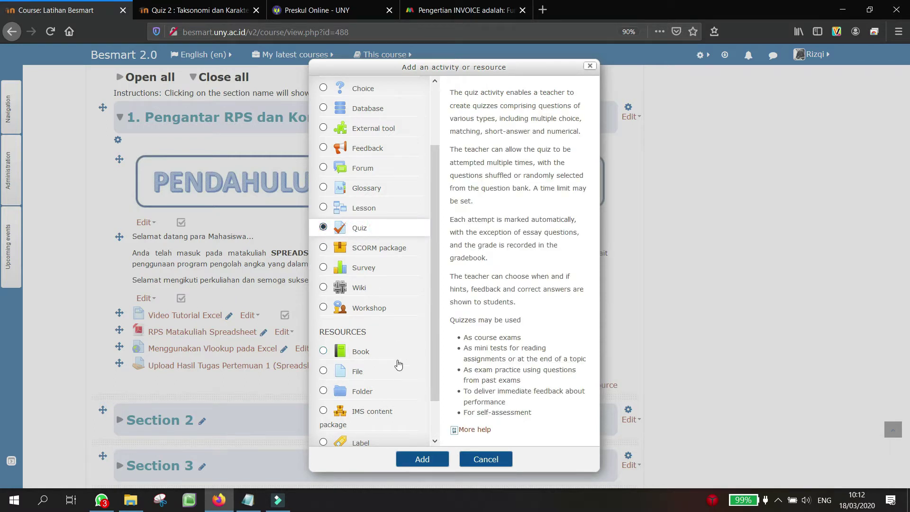
{"action": "left_click", "coordinate": [419, 458]}
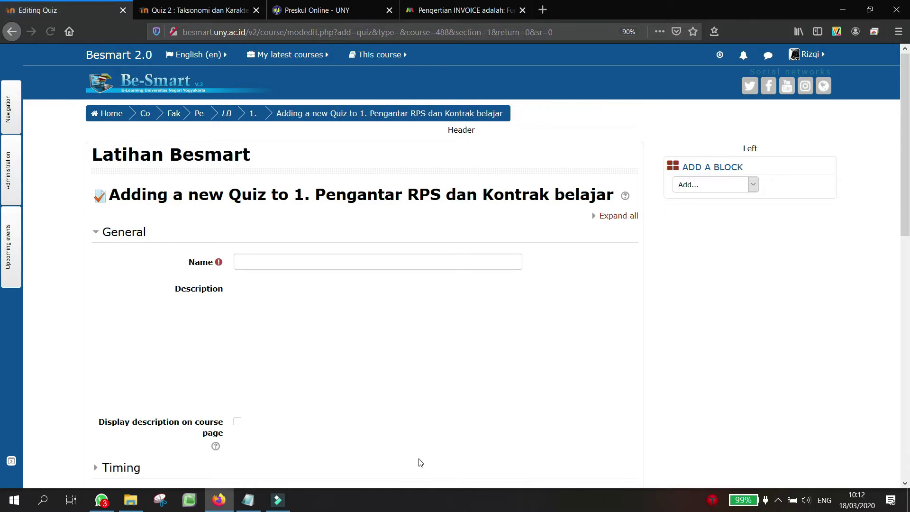
- Name the new quiz "Kuis pertemuan ke 8" and place the cursor in its description
{"action": "left_click", "coordinate": [364, 258]}
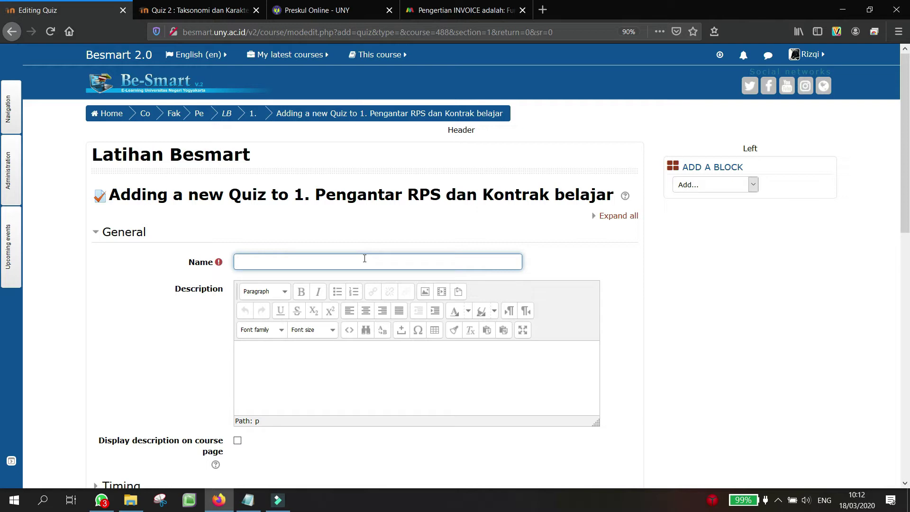
{"action": "type", "text": "Kuis pertemuan ke 8"}
{"action": "left_click", "coordinate": [455, 379]}
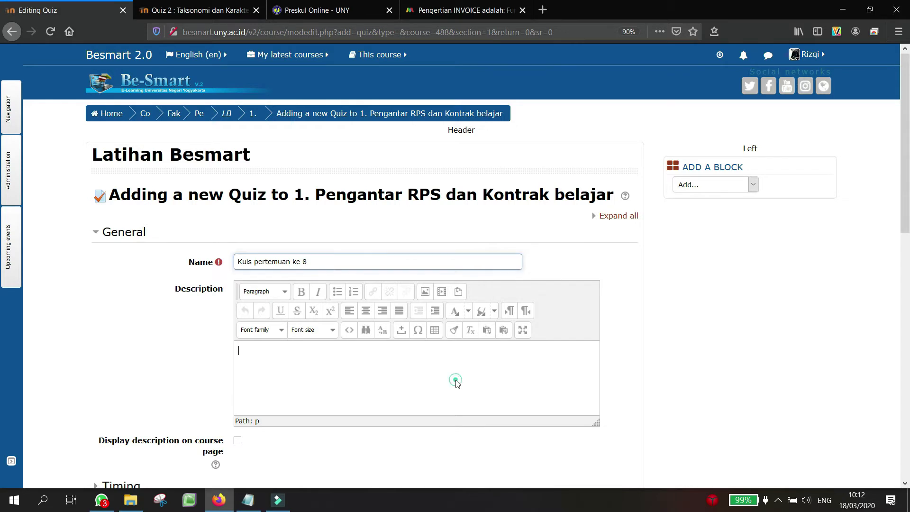
- Expand the quiz's Timing settings and enable both the opening and closing dates
{"action": "scroll", "coordinate": [456, 381], "scroll_direction": "down", "scroll_amount": 2}
{"action": "scroll", "coordinate": [457, 383], "scroll_direction": "down", "scroll_amount": 1}
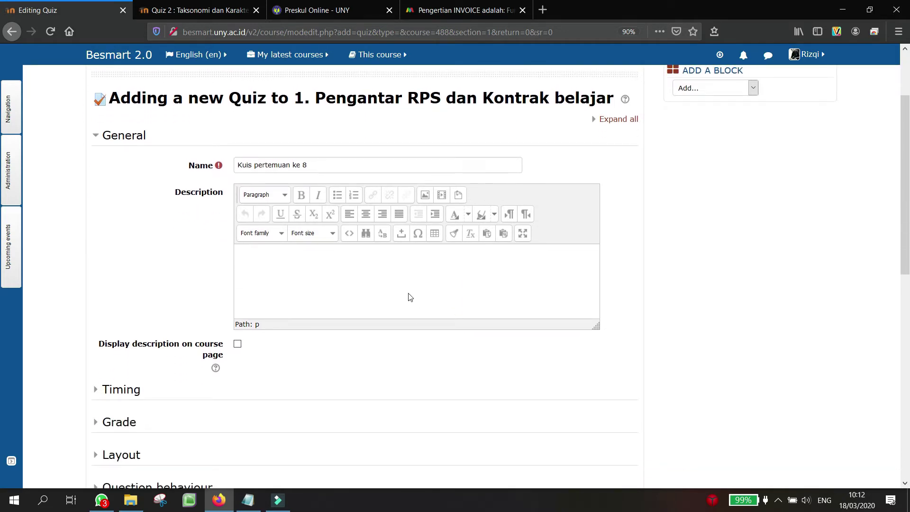
{"action": "scroll", "coordinate": [410, 297], "scroll_direction": "down", "scroll_amount": 1}
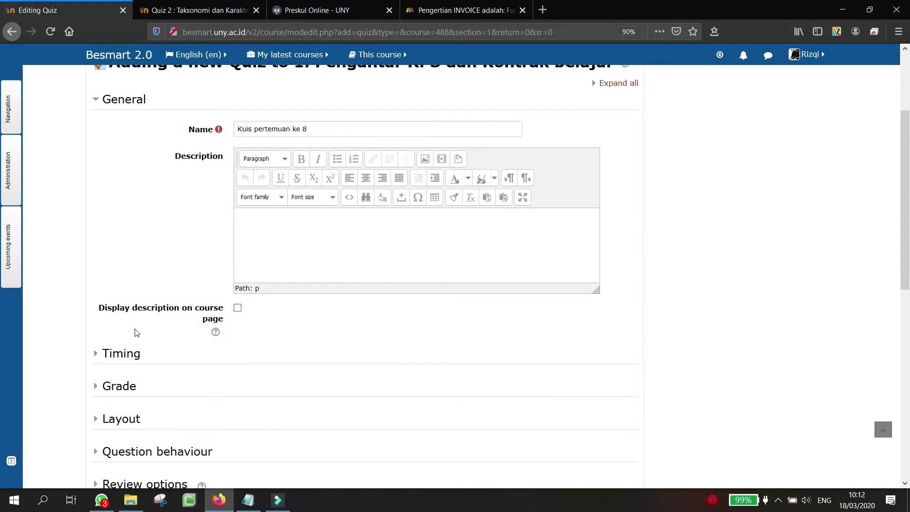
{"action": "left_click", "coordinate": [117, 356]}
{"action": "scroll", "coordinate": [311, 366], "scroll_direction": "down", "scroll_amount": 3}
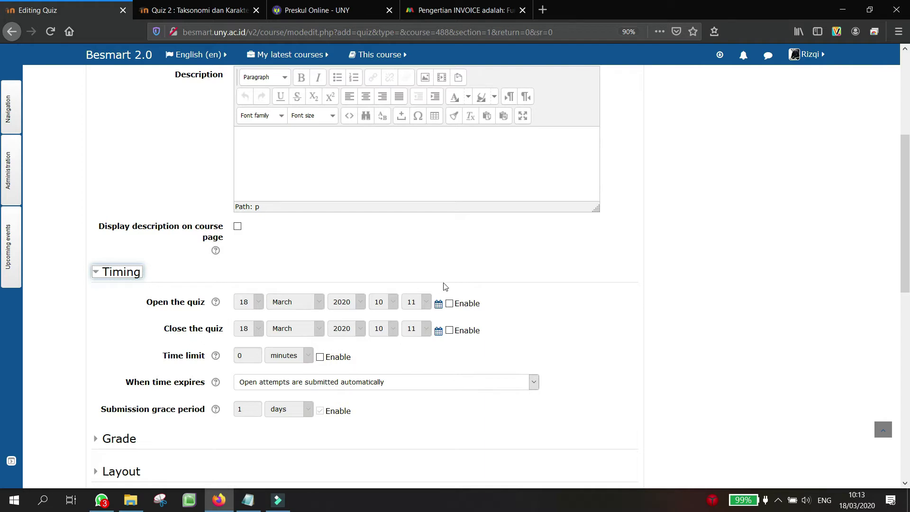
{"action": "left_click", "coordinate": [449, 304]}
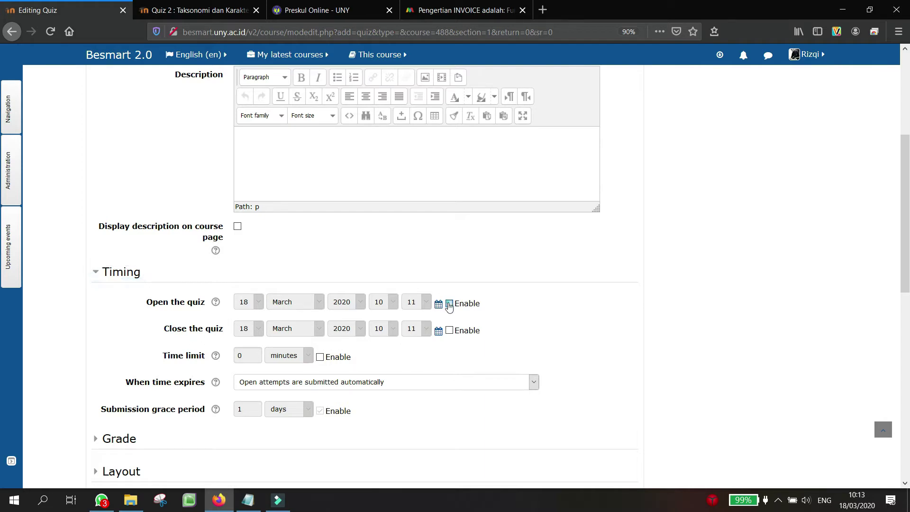
{"action": "left_click", "coordinate": [449, 330]}
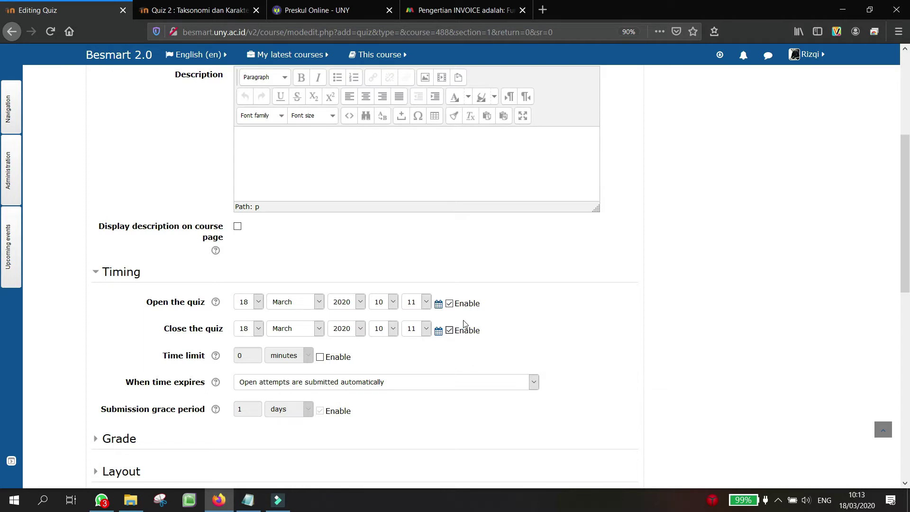
- Look through the remaining quiz settings sections, including the Restrict access options
{"action": "scroll", "coordinate": [463, 323], "scroll_direction": "down", "scroll_amount": 3}
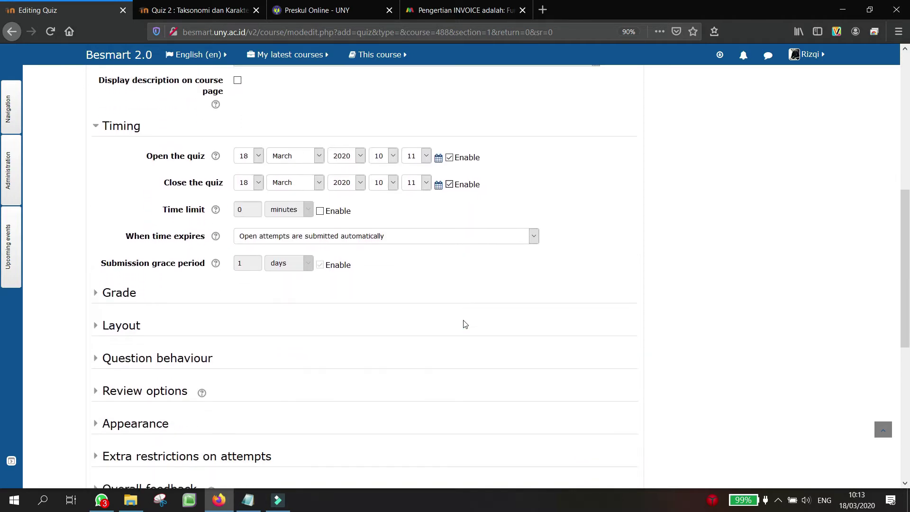
{"action": "scroll", "coordinate": [464, 323], "scroll_direction": "down", "scroll_amount": 3}
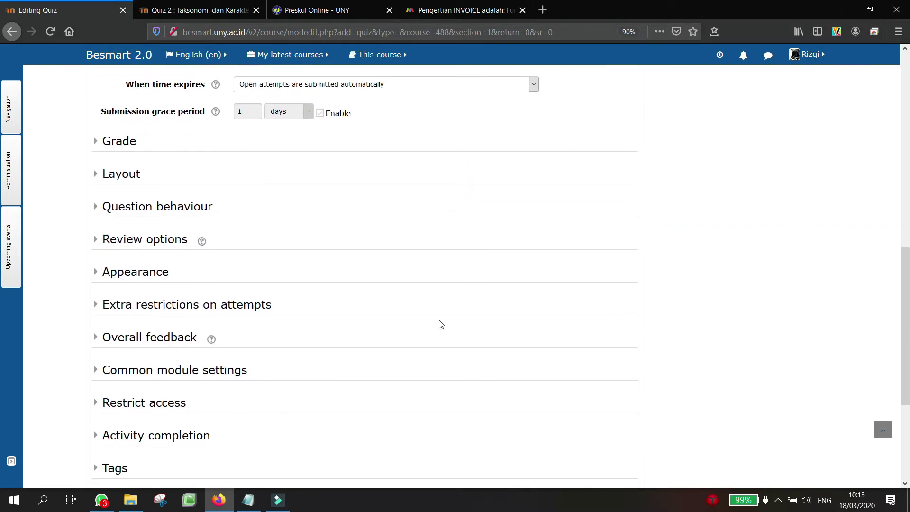
{"action": "left_click", "coordinate": [145, 403]}
{"action": "scroll", "coordinate": [236, 387], "scroll_direction": "down", "scroll_amount": 3}
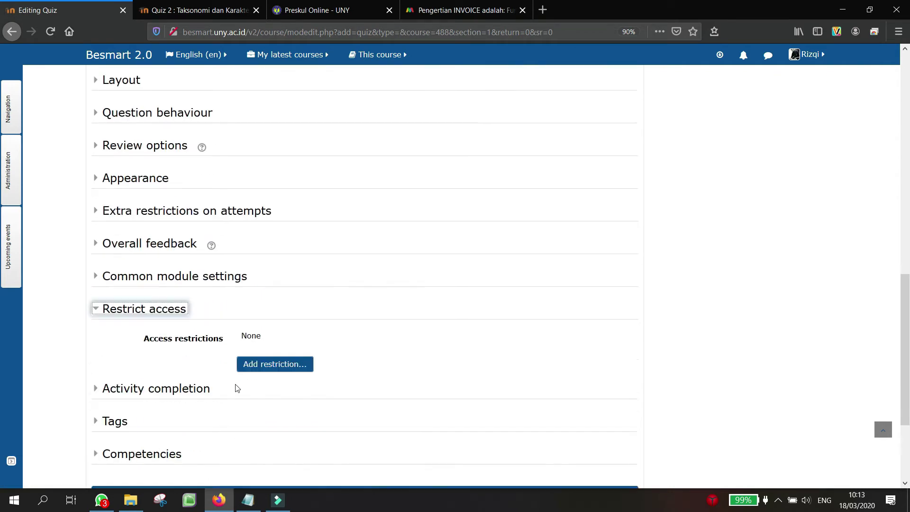
{"action": "scroll", "coordinate": [237, 388], "scroll_direction": "up", "scroll_amount": 2}
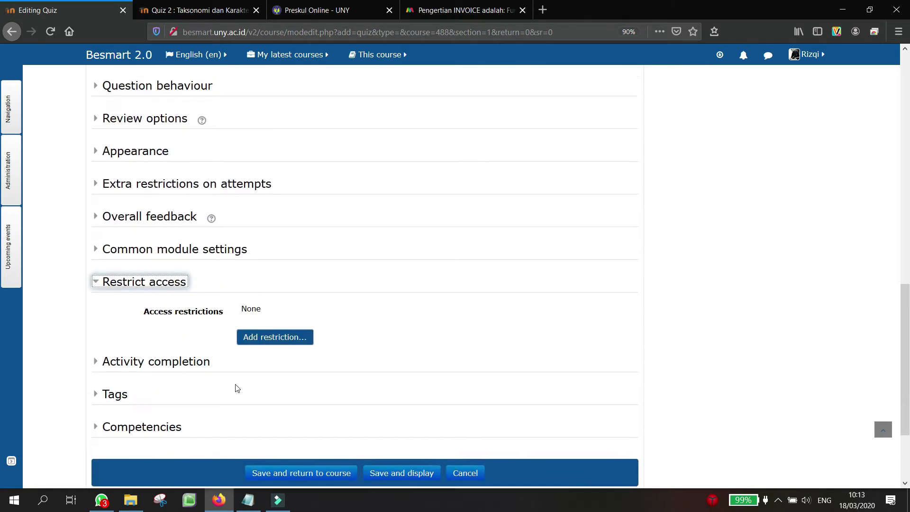
{"action": "left_click", "coordinate": [154, 340]}
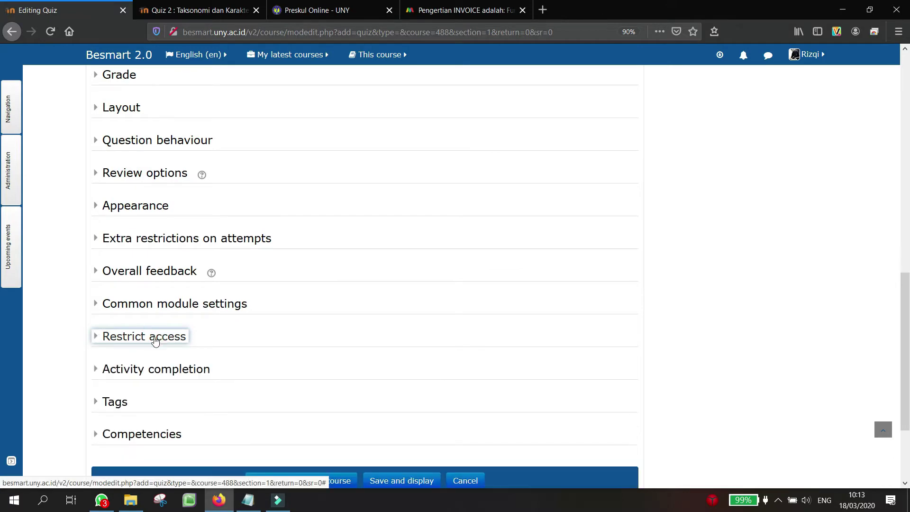
{"action": "scroll", "coordinate": [351, 264], "scroll_direction": "up", "scroll_amount": 3}
{"action": "scroll", "coordinate": [350, 264], "scroll_direction": "up", "scroll_amount": 5}
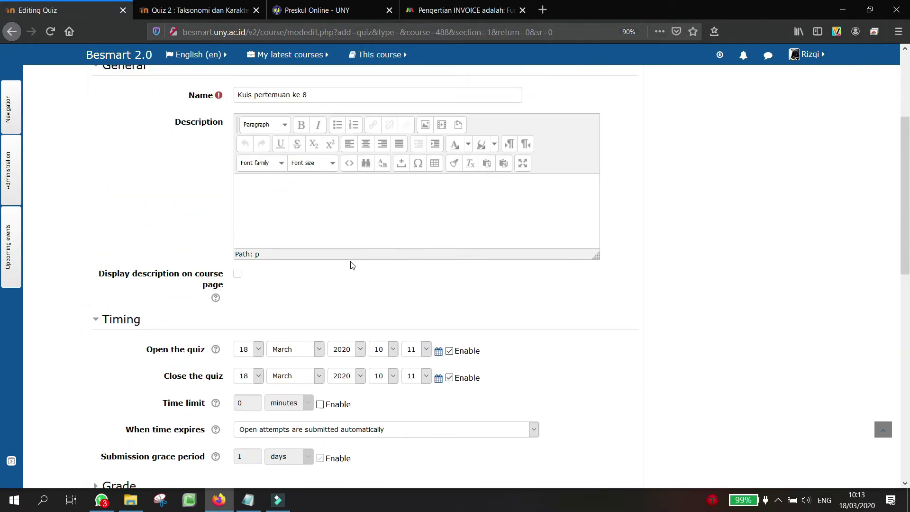
- Set the quiz's opening time to 13:00
{"action": "left_click", "coordinate": [544, 359]}
{"action": "left_click", "coordinate": [394, 353]}
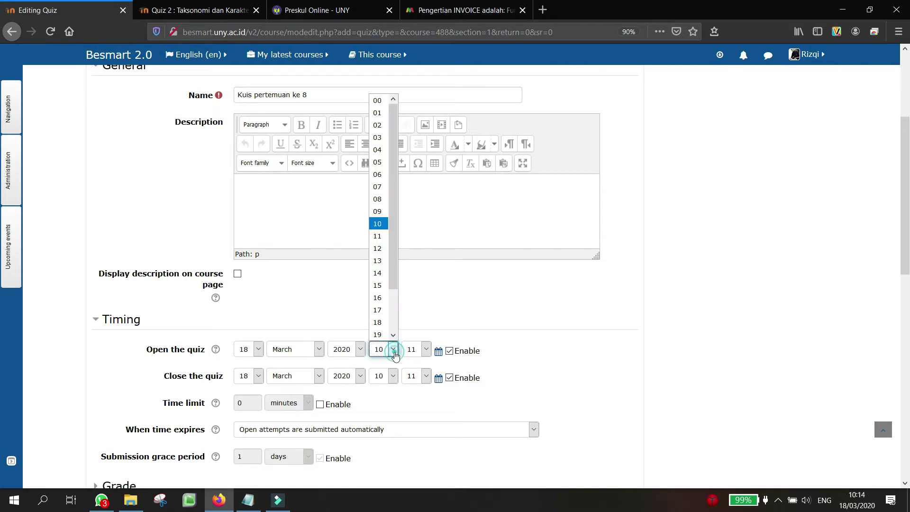
{"action": "left_click", "coordinate": [377, 260]}
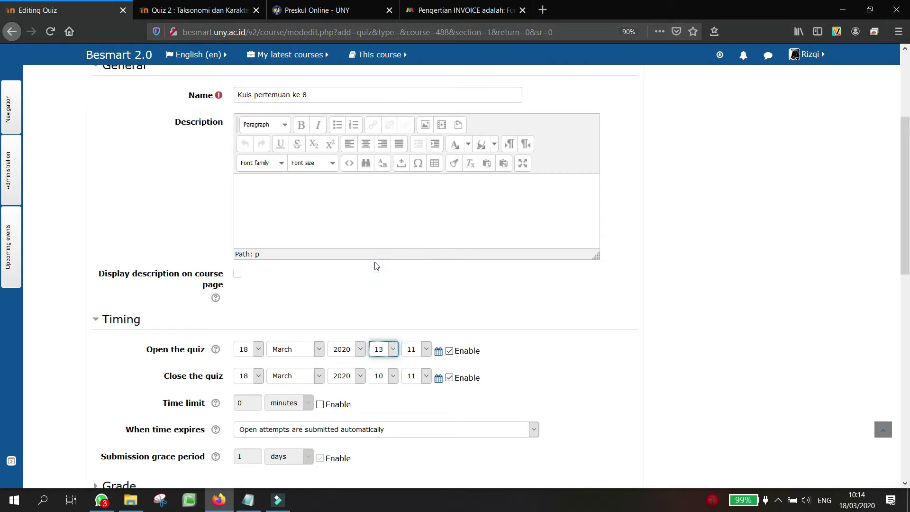
{"action": "left_click", "coordinate": [426, 349]}
{"action": "left_click", "coordinate": [408, 99]}
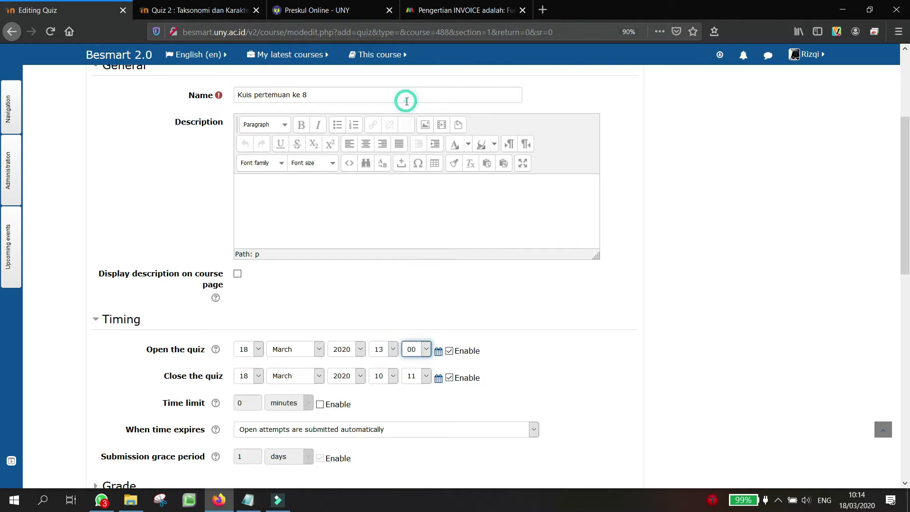
- Set the quiz's closing time to 15:00
{"action": "left_click", "coordinate": [393, 381]}
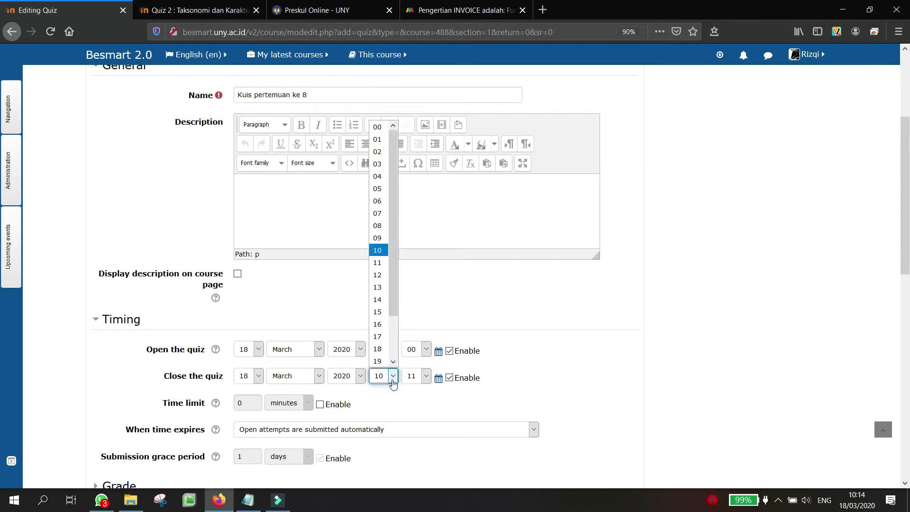
{"action": "left_click", "coordinate": [377, 312]}
{"action": "left_click", "coordinate": [425, 376]}
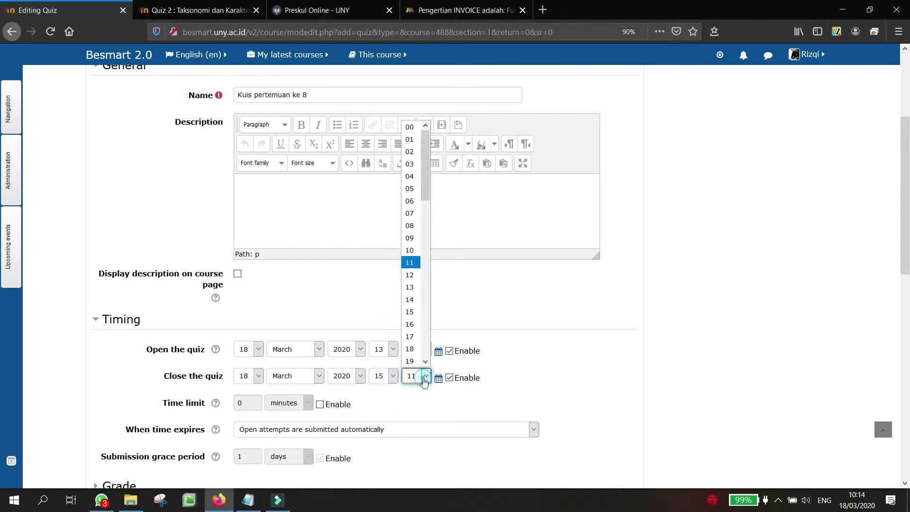
{"action": "left_click", "coordinate": [411, 126]}
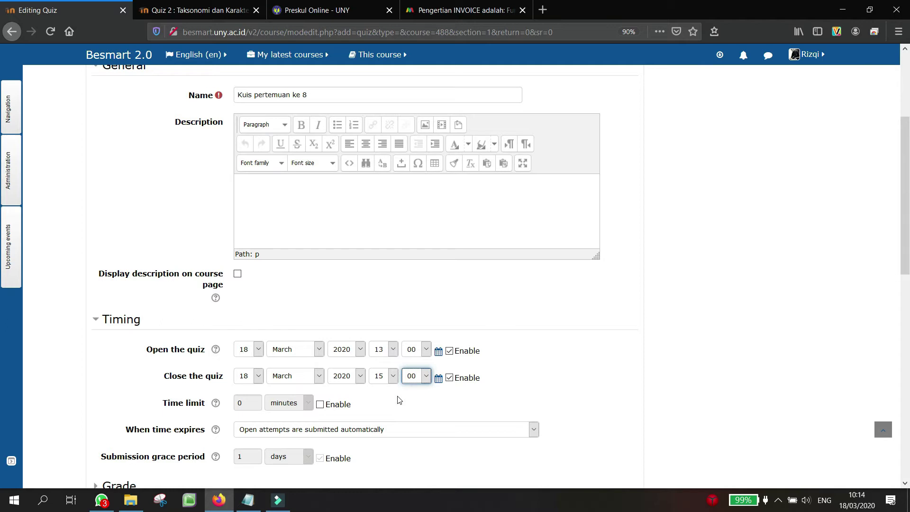
- Enable the quiz's time limit and set it to 30 minutes
{"action": "left_click", "coordinate": [329, 405]}
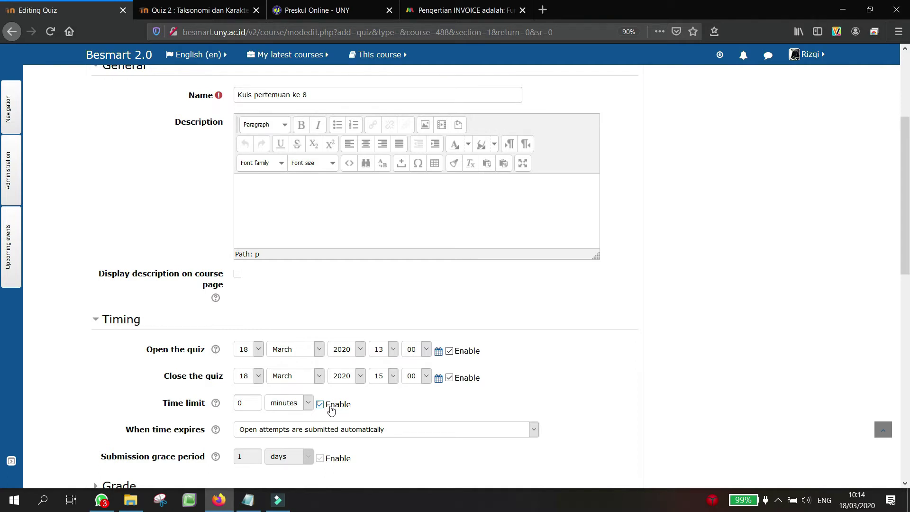
{"action": "double_click", "coordinate": [237, 402]}
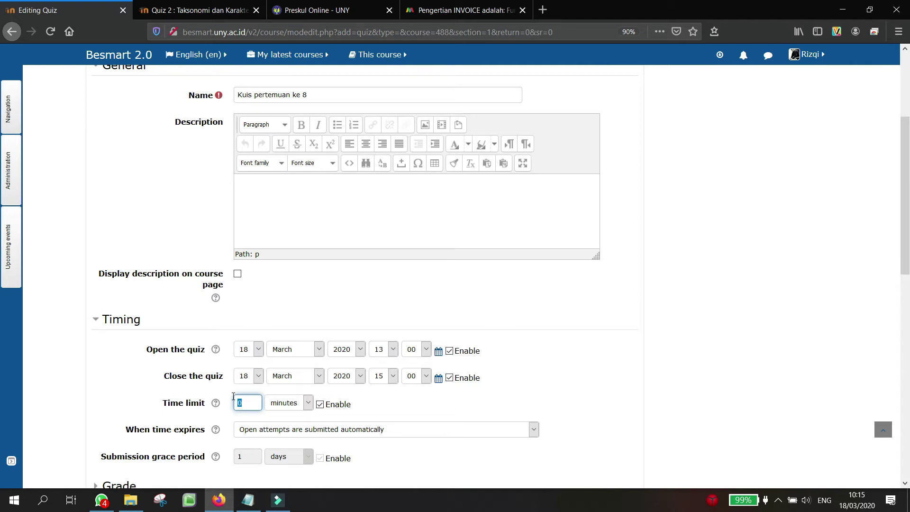
{"action": "type", "text": "30"}
{"action": "left_click", "coordinate": [414, 411]}
- Expand the Grade settings, set the attempts allowed to 3 and view the available grading methods
{"action": "scroll", "coordinate": [377, 408], "scroll_direction": "down", "scroll_amount": 3}
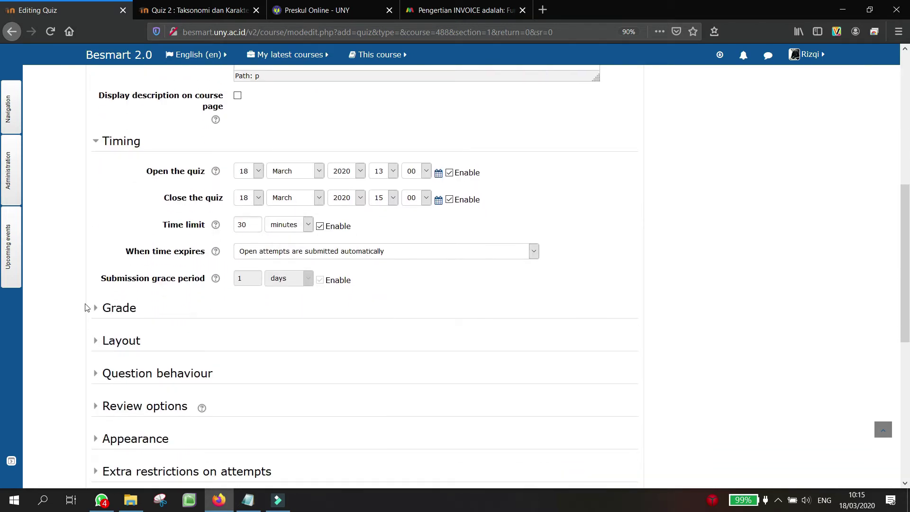
{"action": "left_click", "coordinate": [112, 309]}
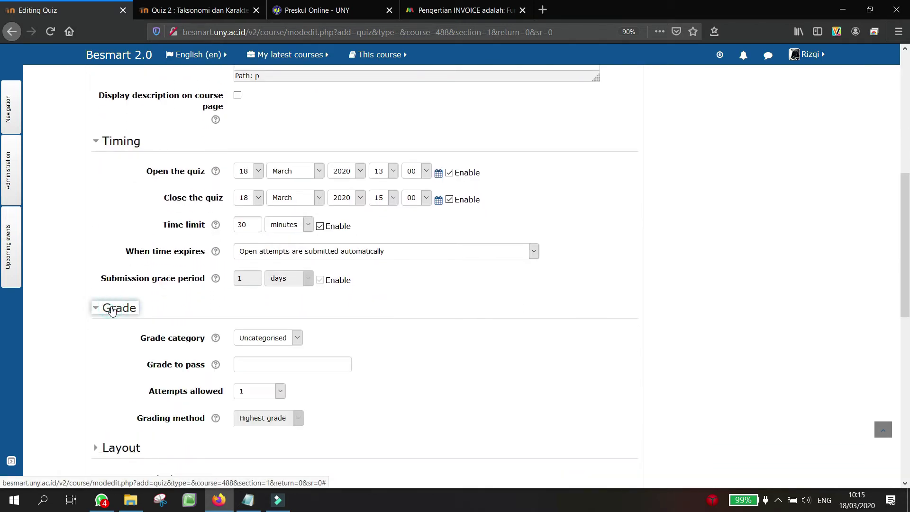
{"action": "scroll", "coordinate": [396, 369], "scroll_direction": "down", "scroll_amount": 1}
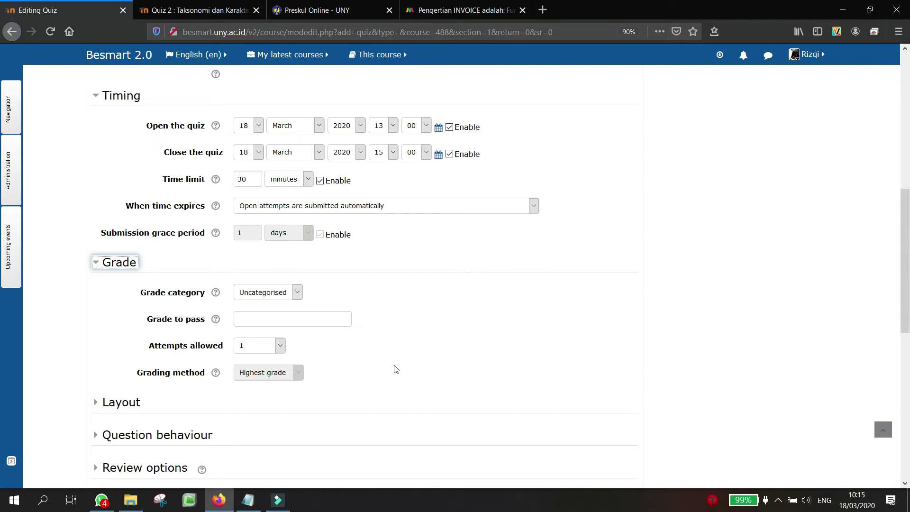
{"action": "left_click", "coordinate": [272, 351]}
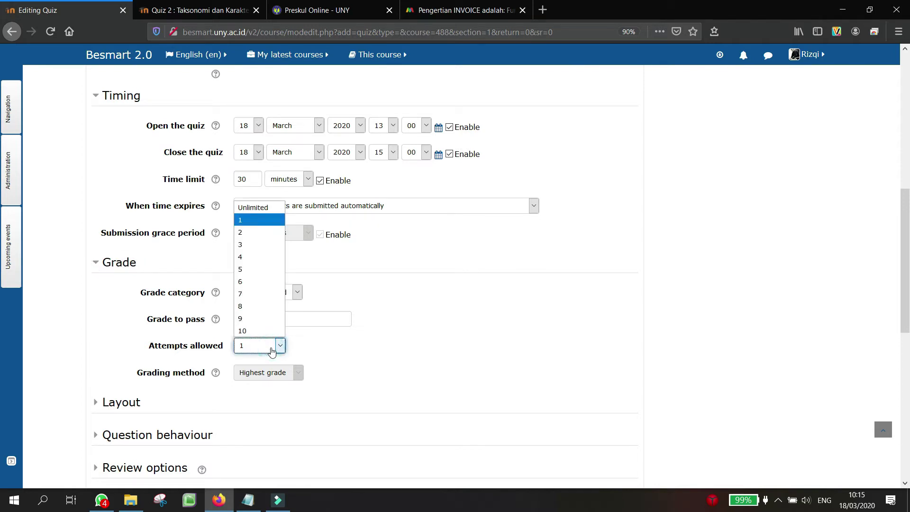
{"action": "left_click", "coordinate": [265, 244]}
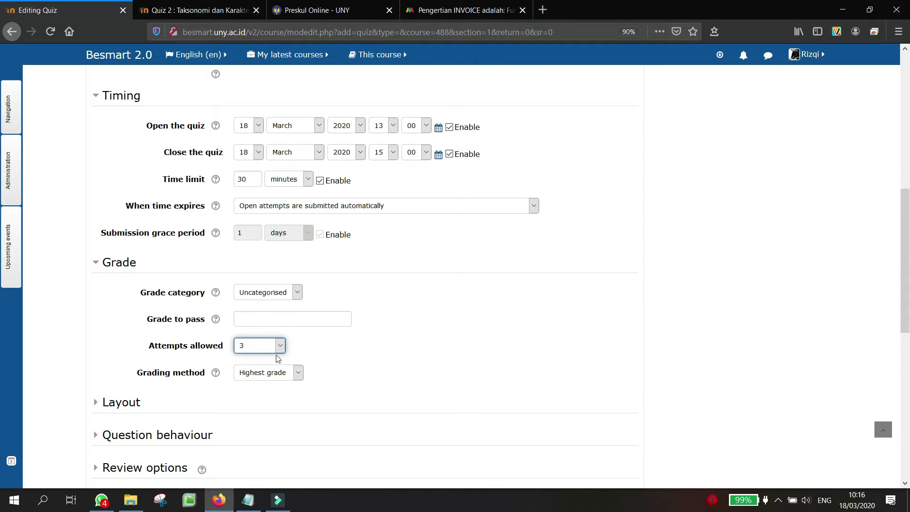
{"action": "left_click", "coordinate": [297, 374]}
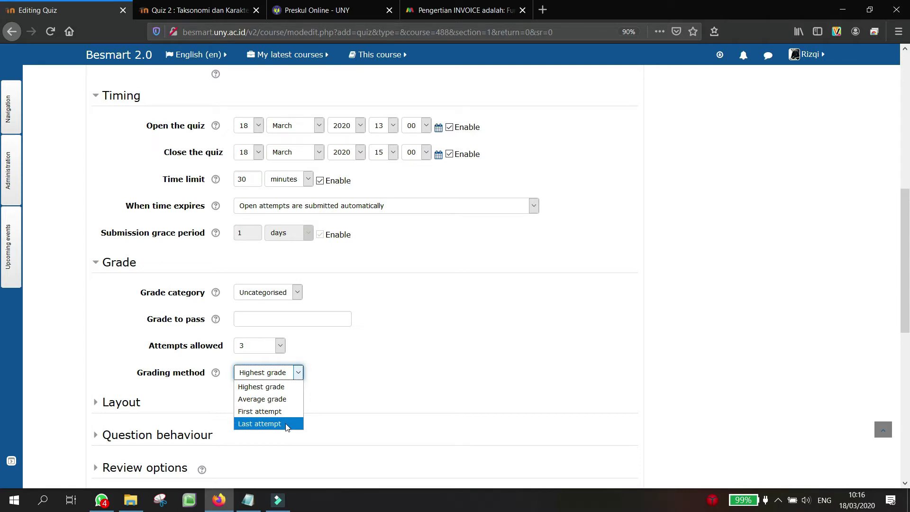
- Set the quiz's attempts allowed to 1
{"action": "left_click", "coordinate": [280, 346]}
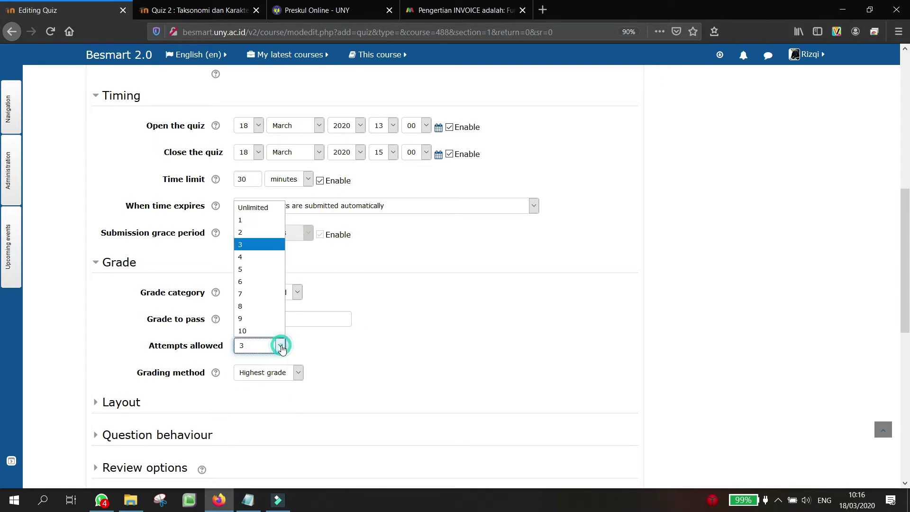
{"action": "left_click", "coordinate": [260, 218]}
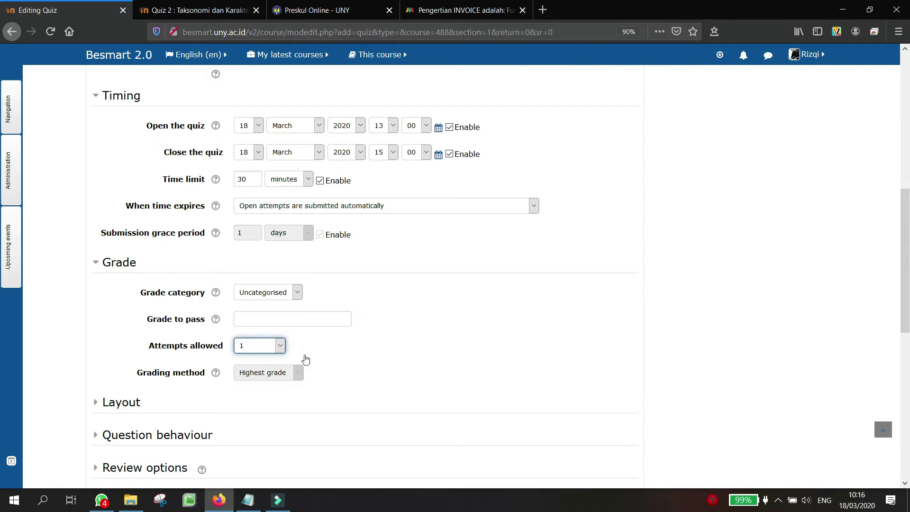
{"action": "left_click", "coordinate": [365, 374]}
- Expand the Layout, Question behaviour and Review options sections and look through their settings
{"action": "scroll", "coordinate": [364, 372], "scroll_direction": "down", "scroll_amount": 3}
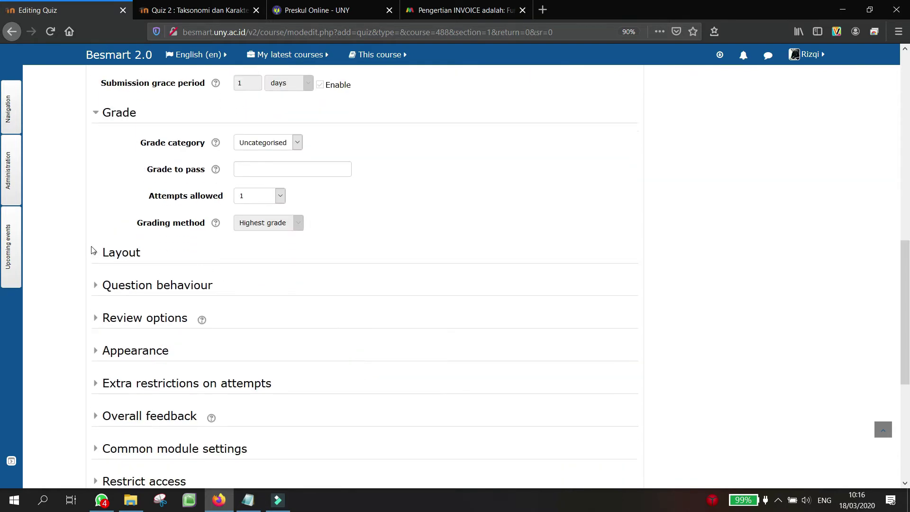
{"action": "left_click", "coordinate": [111, 252]}
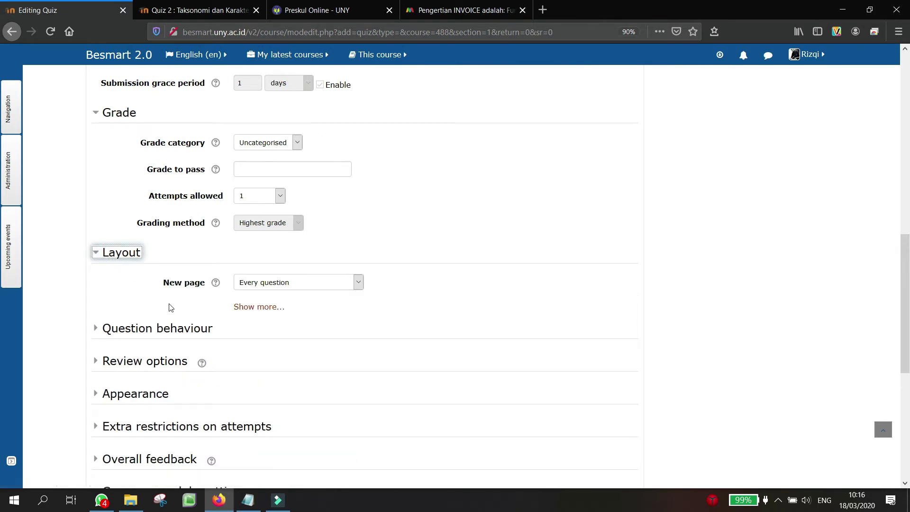
{"action": "left_click", "coordinate": [171, 334]}
{"action": "scroll", "coordinate": [173, 334], "scroll_direction": "down", "scroll_amount": 3}
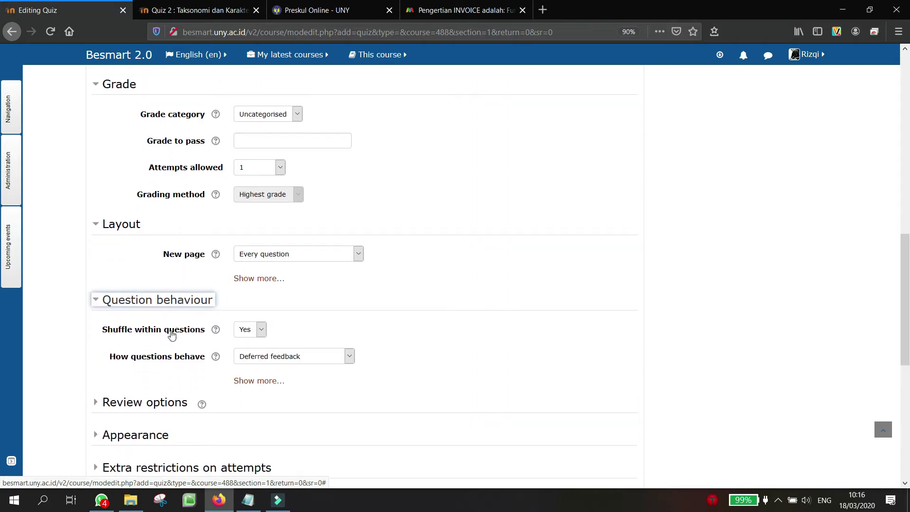
{"action": "left_click", "coordinate": [158, 360]}
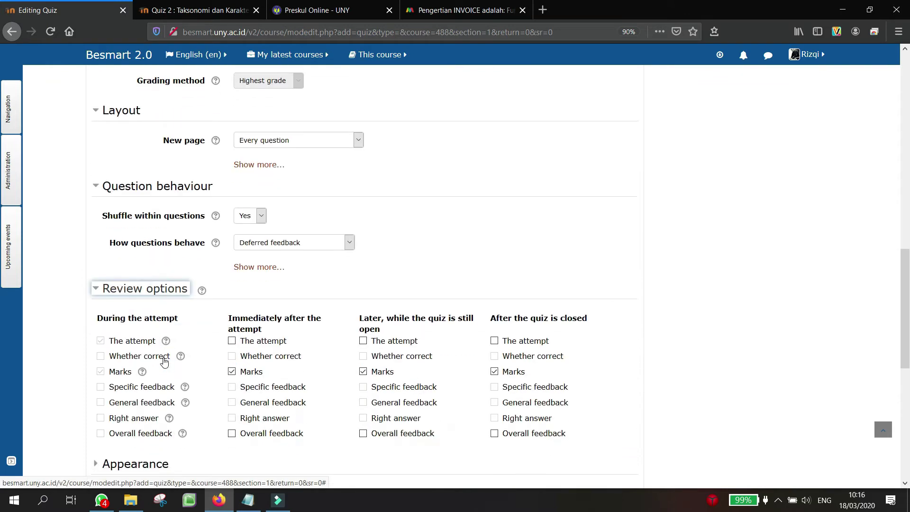
{"action": "scroll", "coordinate": [165, 361], "scroll_direction": "down", "scroll_amount": 5}
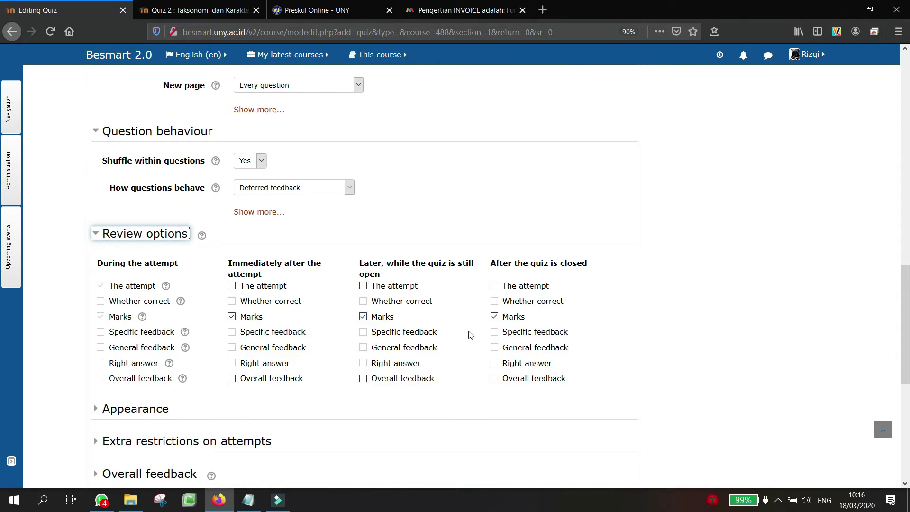
{"action": "scroll", "coordinate": [470, 335], "scroll_direction": "down", "scroll_amount": 4}
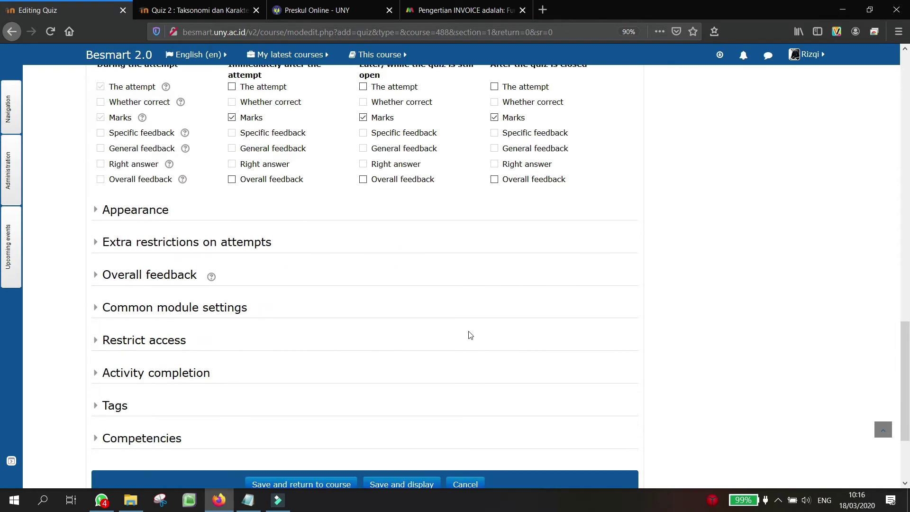
- Expand the extra restrictions on attempts, enter the required quiz password, and reveal it briefly to check it before masking it again
{"action": "left_click", "coordinate": [180, 242]}
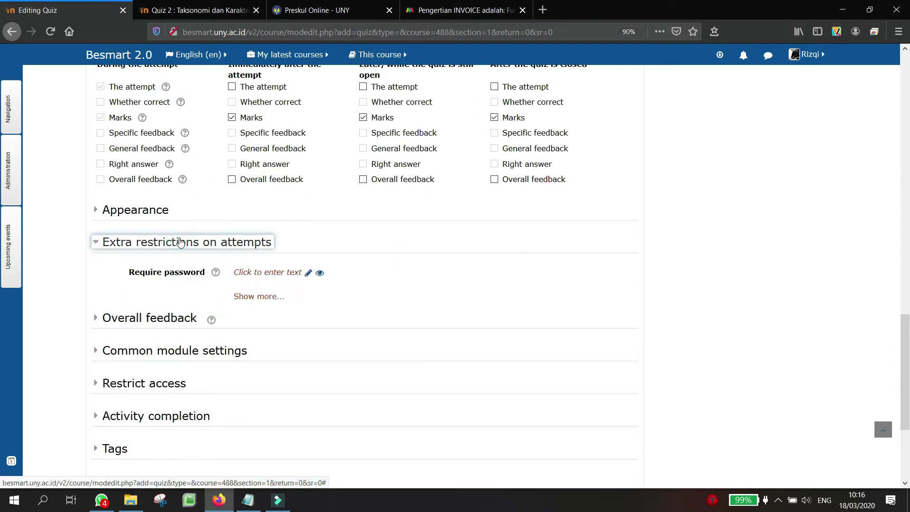
{"action": "left_click", "coordinate": [250, 273]}
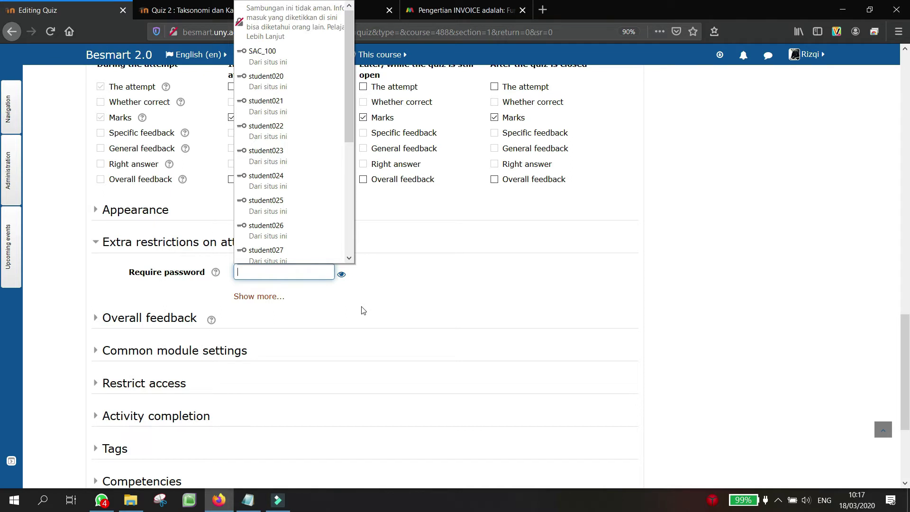
{"action": "type", "text": "•••••A"}
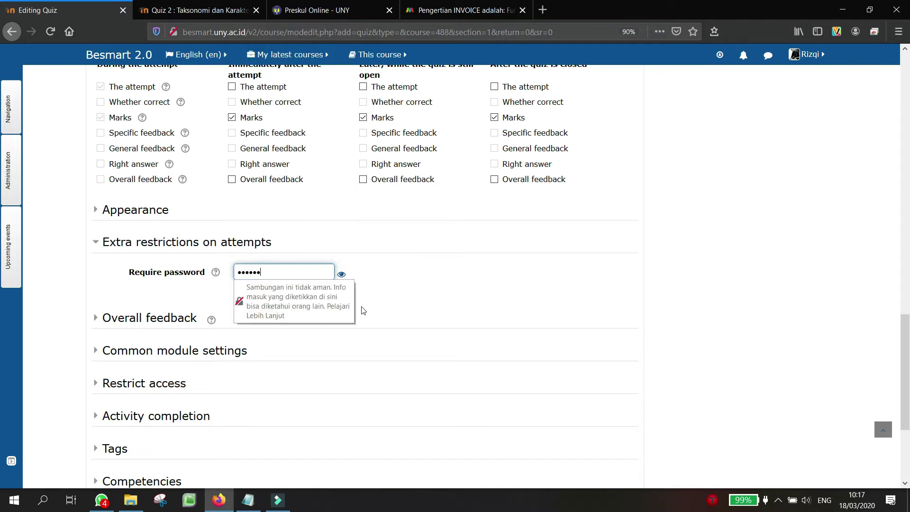
{"action": "left_click", "coordinate": [341, 274]}
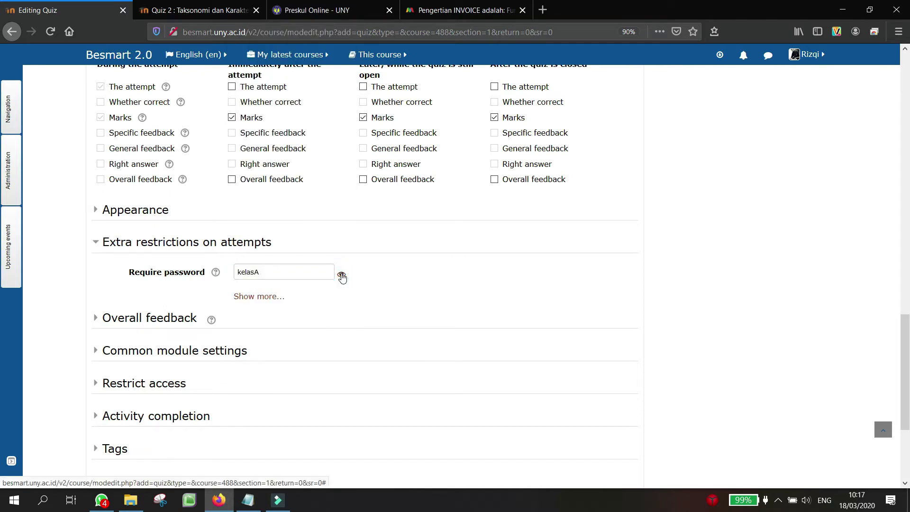
{"action": "left_click", "coordinate": [341, 274]}
- Expand the Restrict access section and check the quiz's access restrictions
{"action": "scroll", "coordinate": [363, 280], "scroll_direction": "down", "scroll_amount": 2}
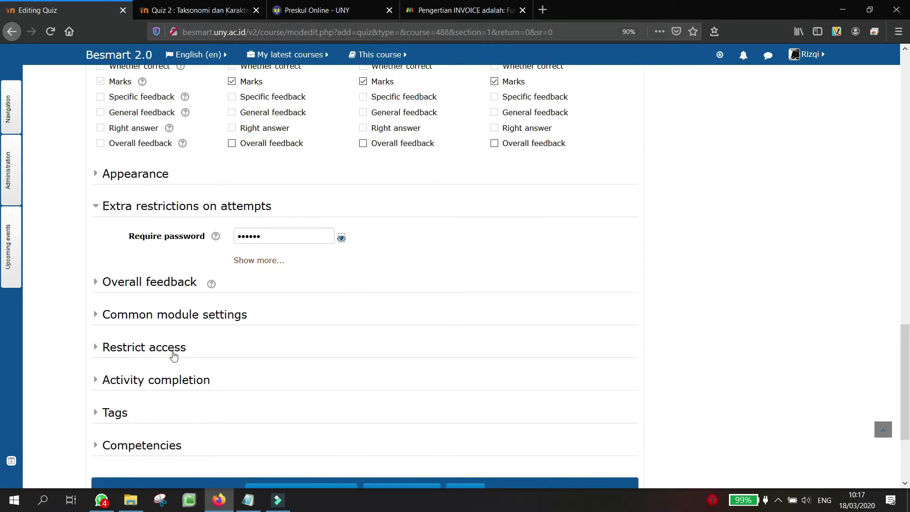
{"action": "left_click", "coordinate": [128, 351]}
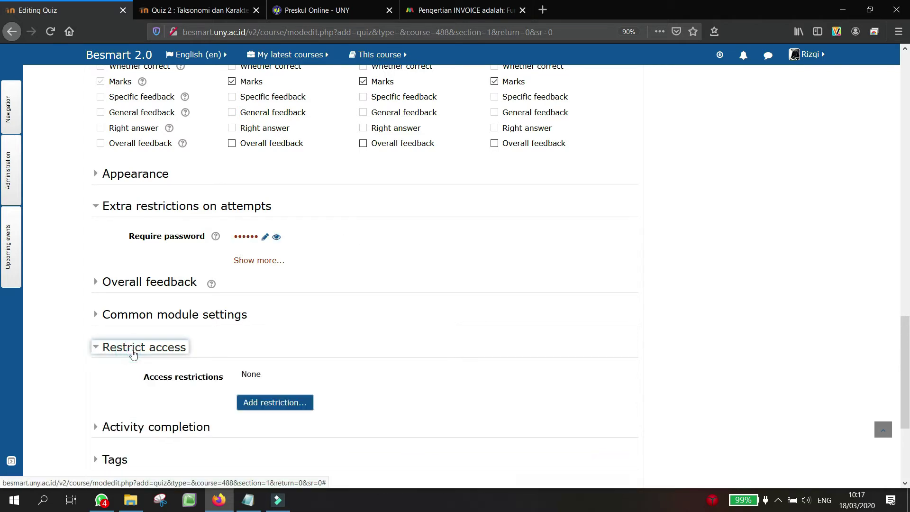
{"action": "scroll", "coordinate": [285, 352], "scroll_direction": "down", "scroll_amount": 3}
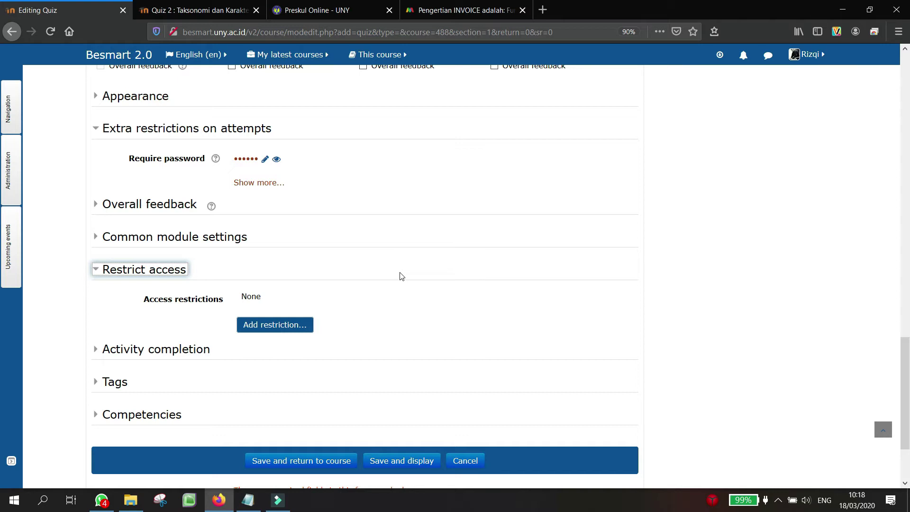
- Review the whole quiz form, from the name and timing through the grade, review options and restriction settings
{"action": "scroll", "coordinate": [401, 276], "scroll_direction": "up", "scroll_amount": 10}
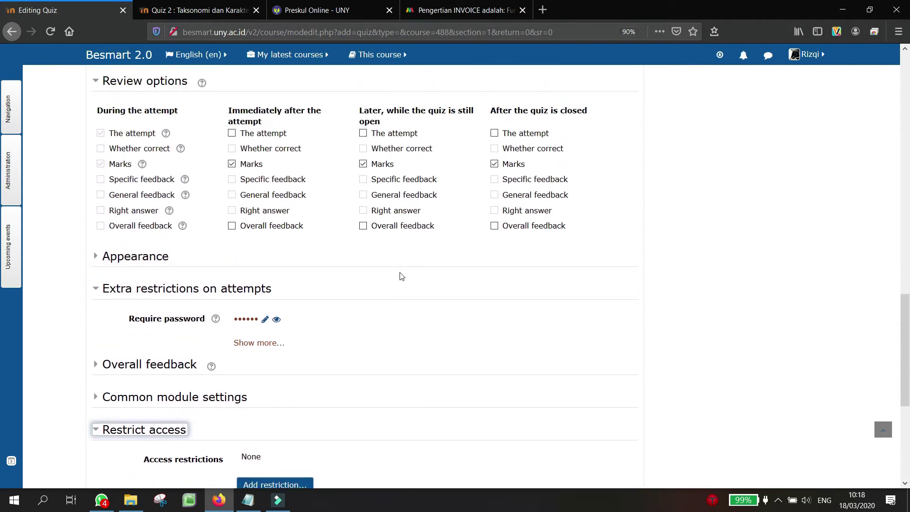
{"action": "scroll", "coordinate": [401, 275], "scroll_direction": "up", "scroll_amount": 10}
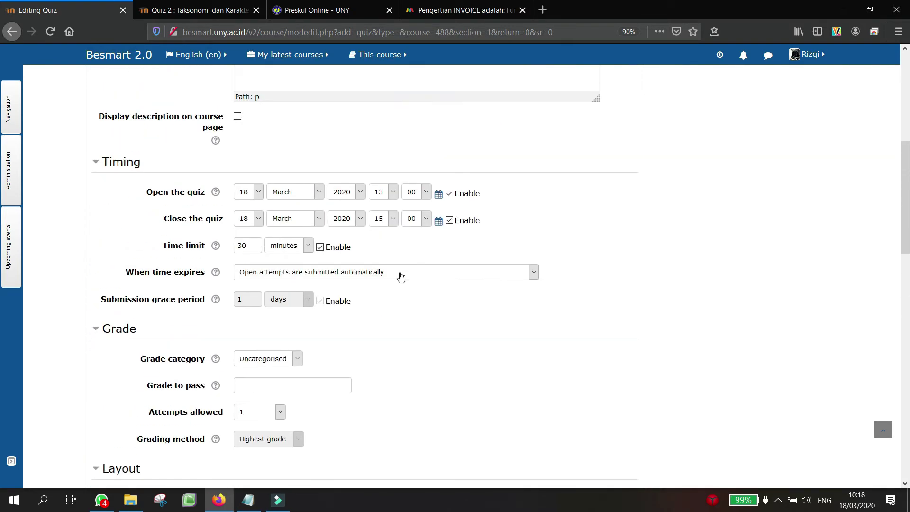
{"action": "scroll", "coordinate": [401, 275], "scroll_direction": "down", "scroll_amount": 1}
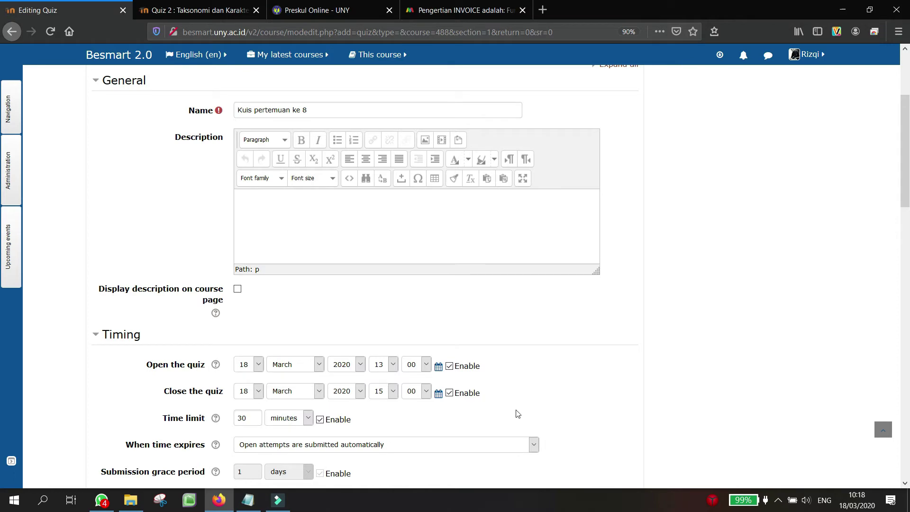
{"action": "scroll", "coordinate": [518, 413], "scroll_direction": "down", "scroll_amount": 10}
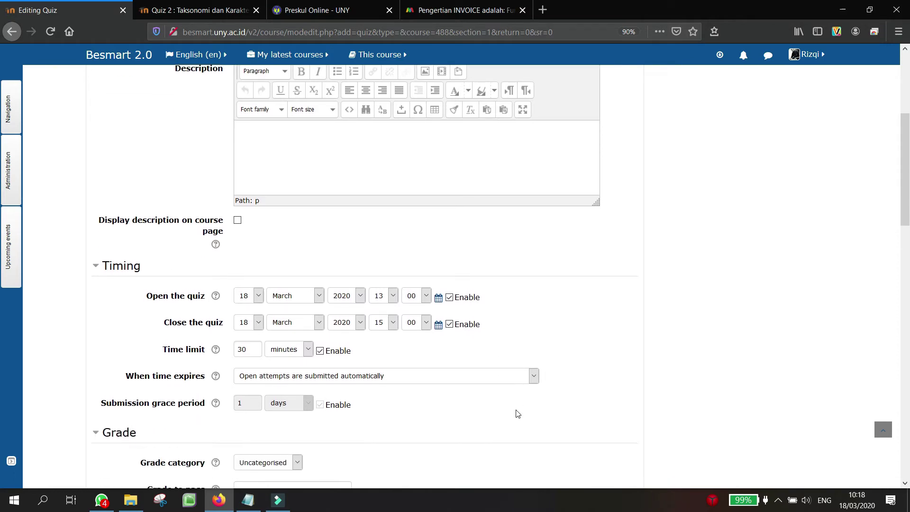
{"action": "scroll", "coordinate": [518, 413], "scroll_direction": "down", "scroll_amount": 10}
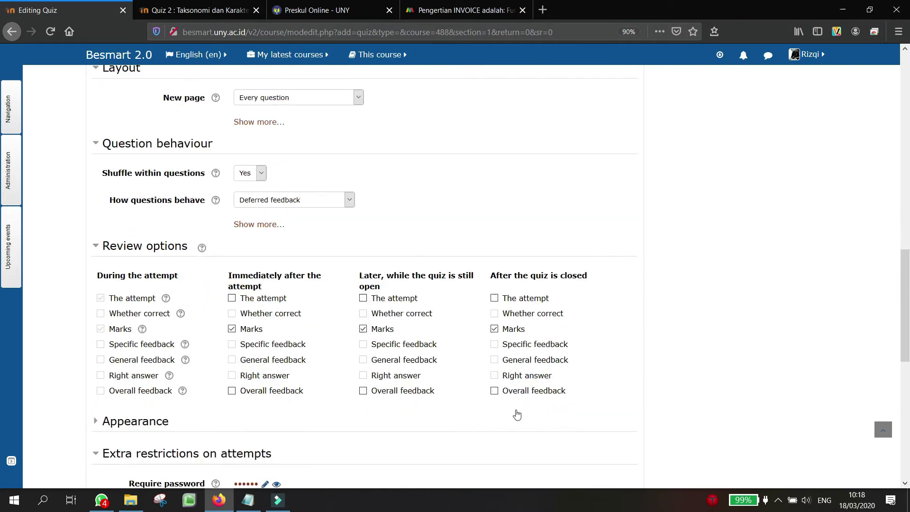
{"action": "scroll", "coordinate": [518, 414], "scroll_direction": "down", "scroll_amount": 3}
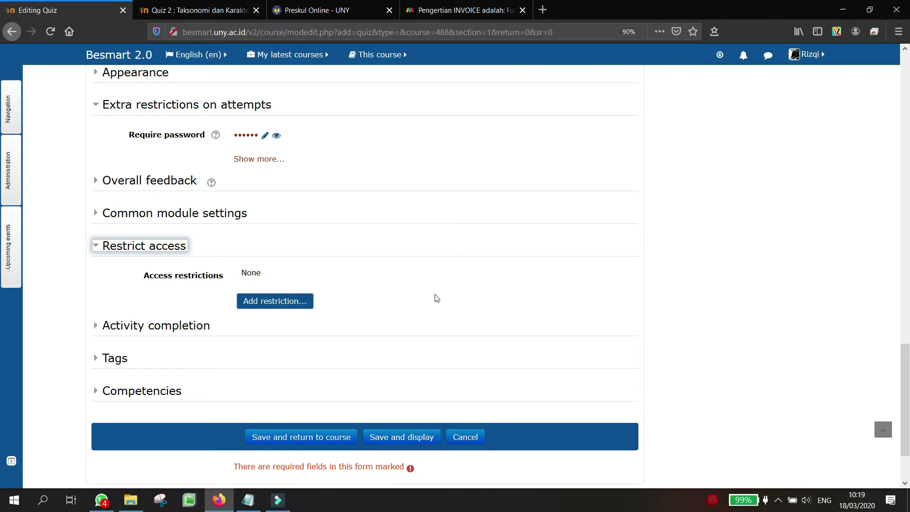
{"action": "scroll", "coordinate": [436, 297], "scroll_direction": "up", "scroll_amount": 15}
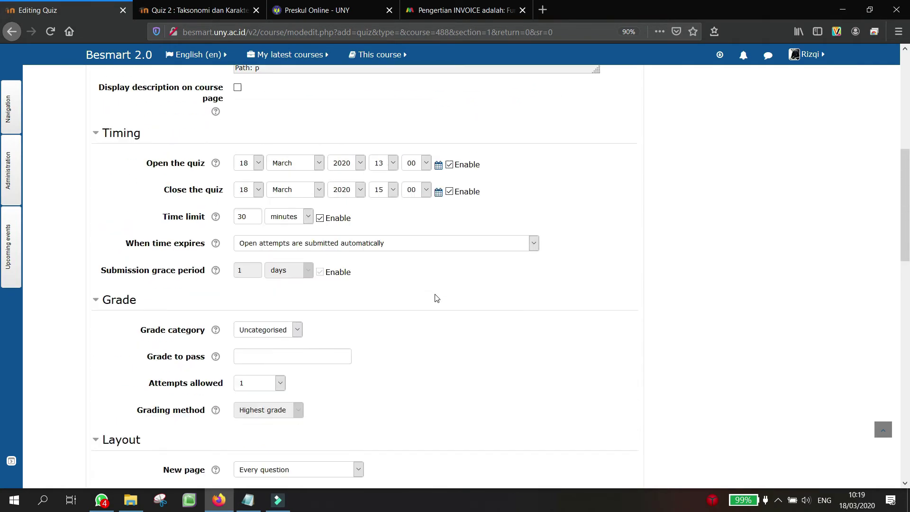
{"action": "scroll", "coordinate": [436, 298], "scroll_direction": "up", "scroll_amount": 5}
{"action": "scroll", "coordinate": [436, 298], "scroll_direction": "down", "scroll_amount": 8}
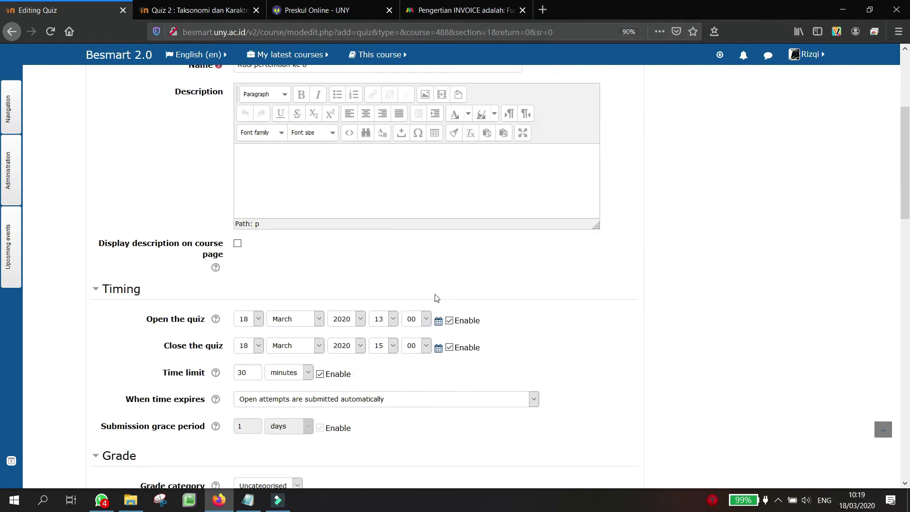
{"action": "scroll", "coordinate": [436, 298], "scroll_direction": "down", "scroll_amount": 10}
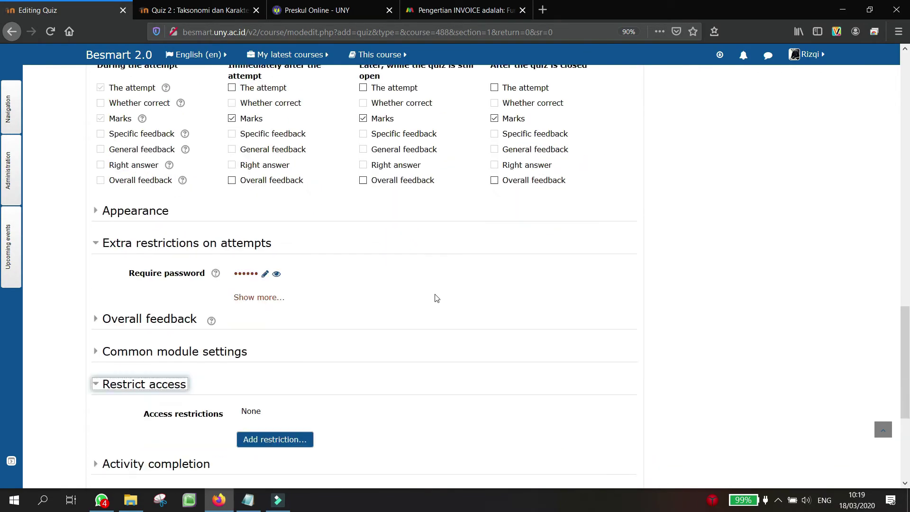
- Recheck the quiz's timing, grade, review options and password settings, and save the quiz, returning to the course page
{"action": "scroll", "coordinate": [436, 297], "scroll_direction": "up", "scroll_amount": 5}
{"action": "scroll", "coordinate": [437, 298], "scroll_direction": "up", "scroll_amount": 15}
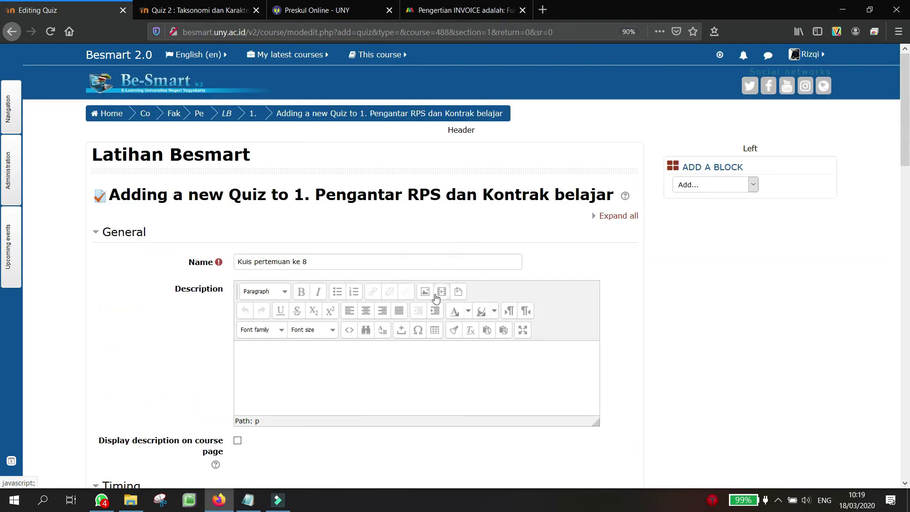
{"action": "scroll", "coordinate": [351, 459], "scroll_direction": "down", "scroll_amount": 5}
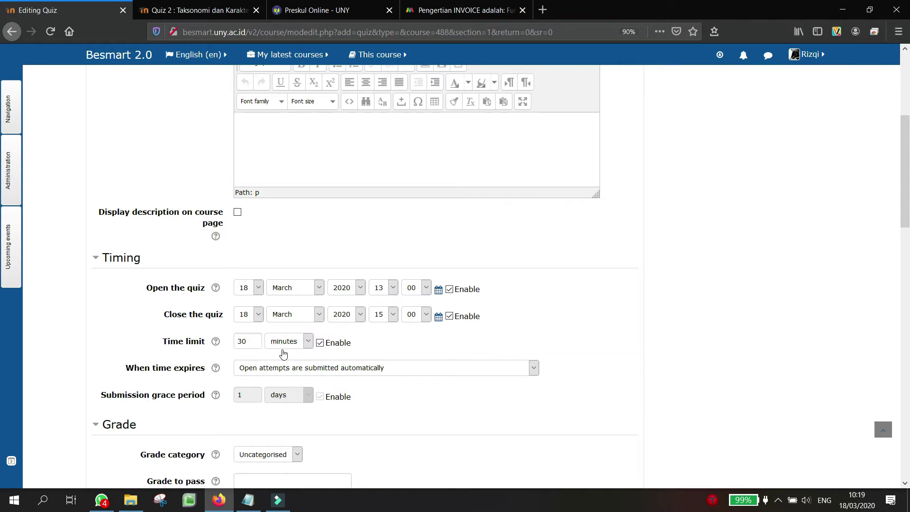
{"action": "scroll", "coordinate": [370, 344], "scroll_direction": "down", "scroll_amount": 4}
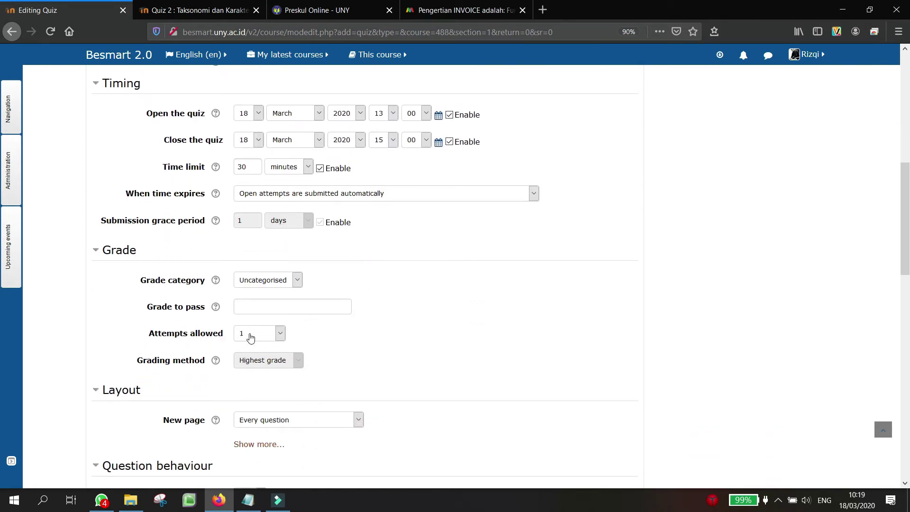
{"action": "scroll", "coordinate": [371, 361], "scroll_direction": "down", "scroll_amount": 2}
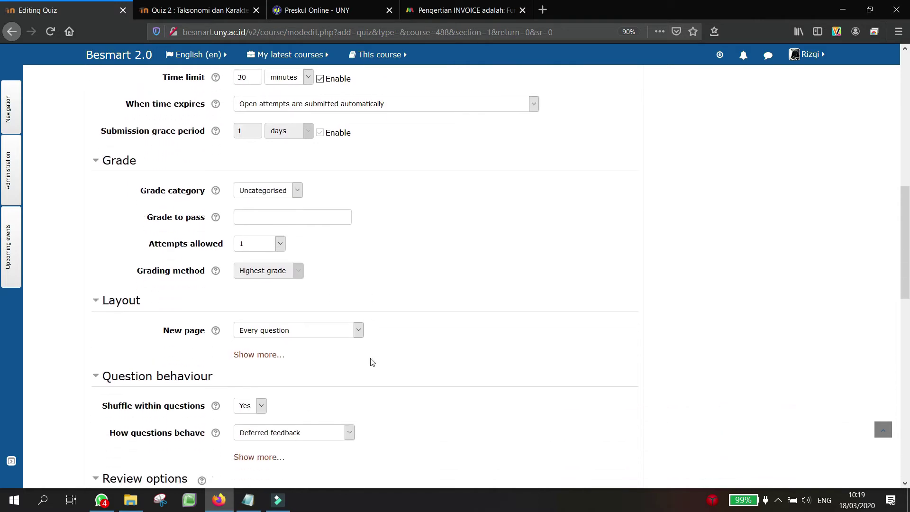
{"action": "scroll", "coordinate": [372, 361], "scroll_direction": "down", "scroll_amount": 5}
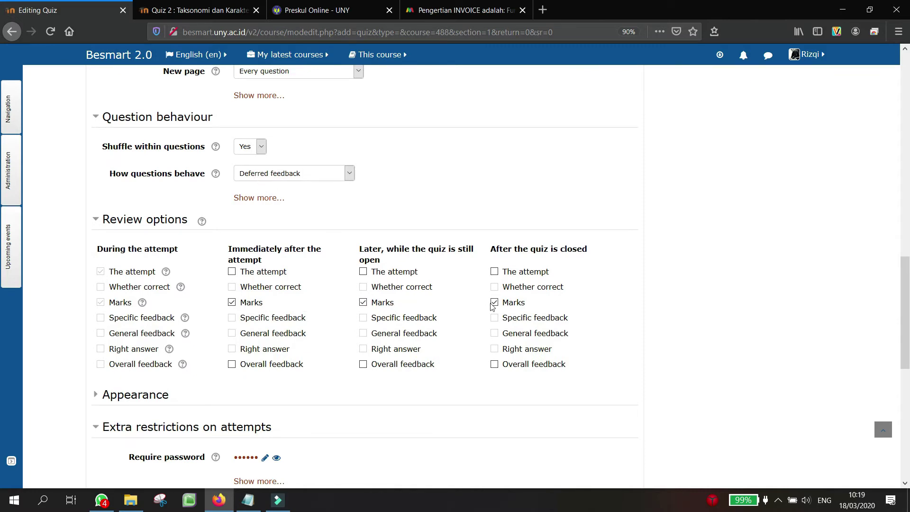
{"action": "scroll", "coordinate": [493, 306], "scroll_direction": "down", "scroll_amount": 2}
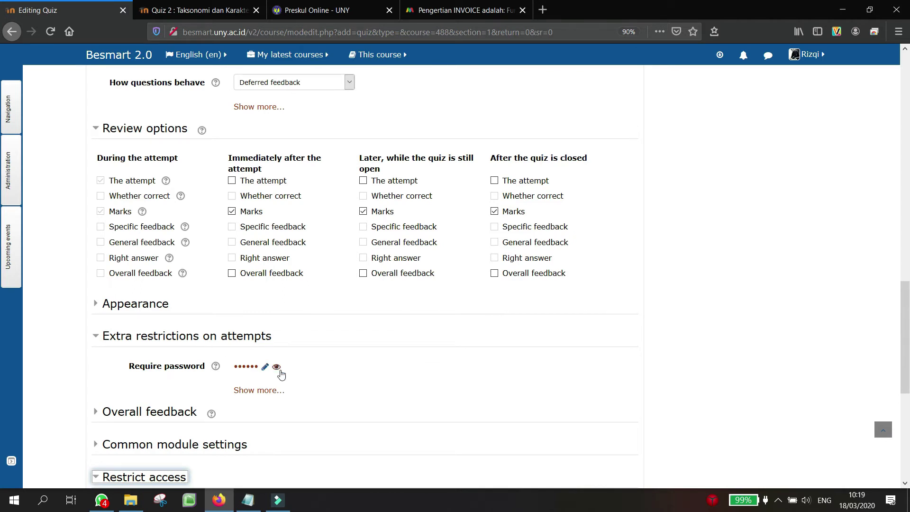
{"action": "scroll", "coordinate": [281, 374], "scroll_direction": "down", "scroll_amount": 5}
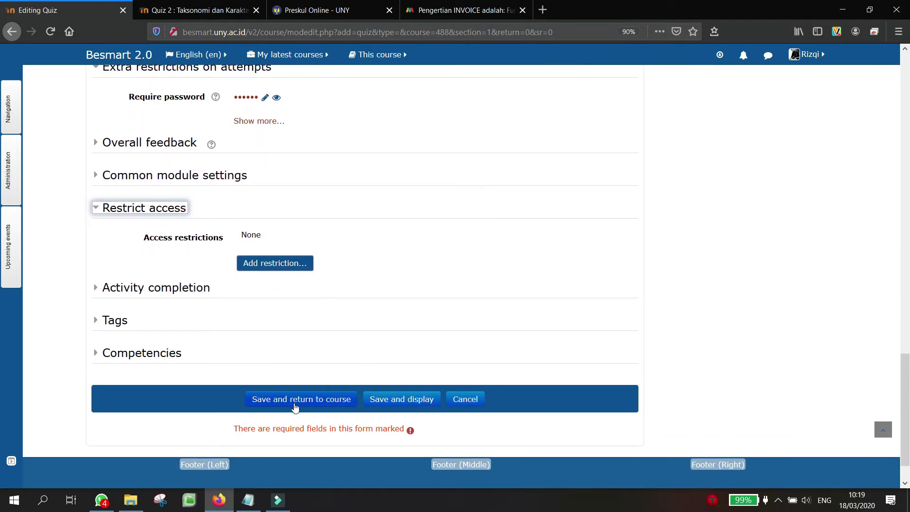
{"action": "left_click", "coordinate": [294, 407]}
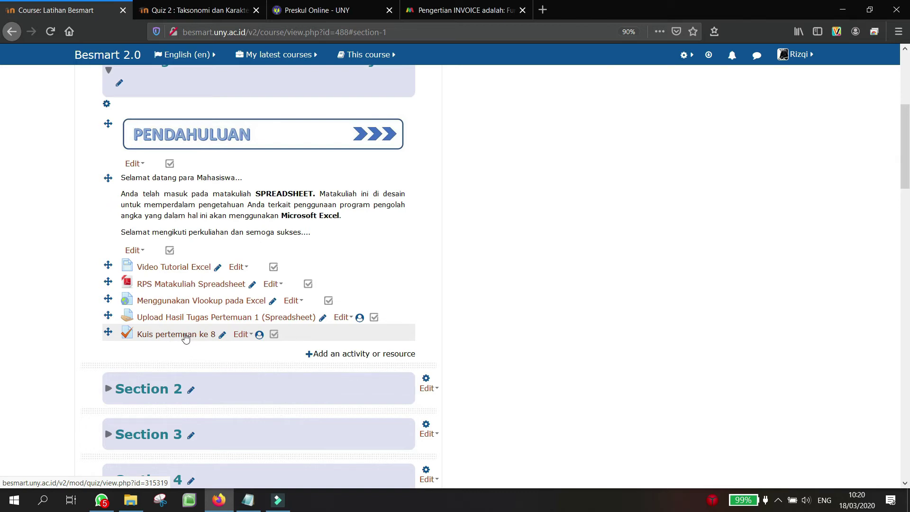
- Open the "Kuis pertemuan ke 8" quiz for editing and start adding a new Multiple choice question
{"action": "left_click", "coordinate": [185, 336]}
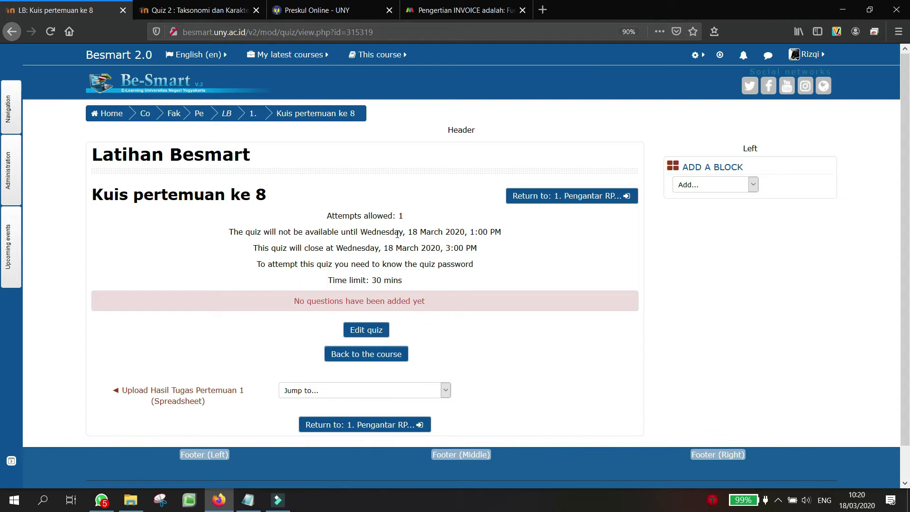
{"action": "left_click", "coordinate": [368, 336]}
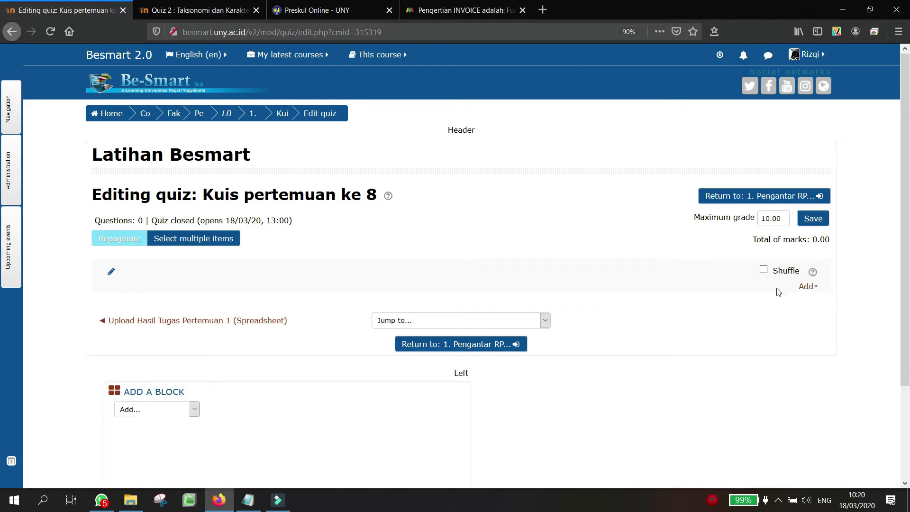
{"action": "left_click", "coordinate": [807, 286]}
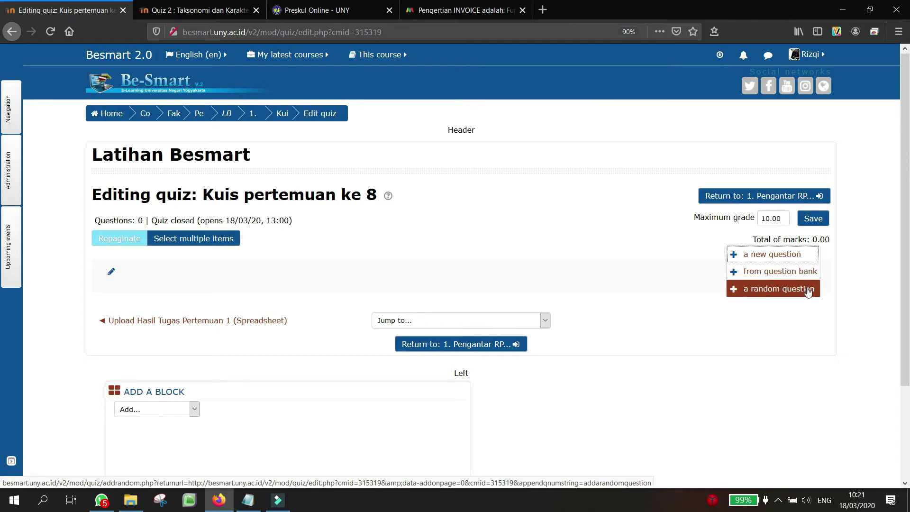
{"action": "left_click", "coordinate": [781, 256]}
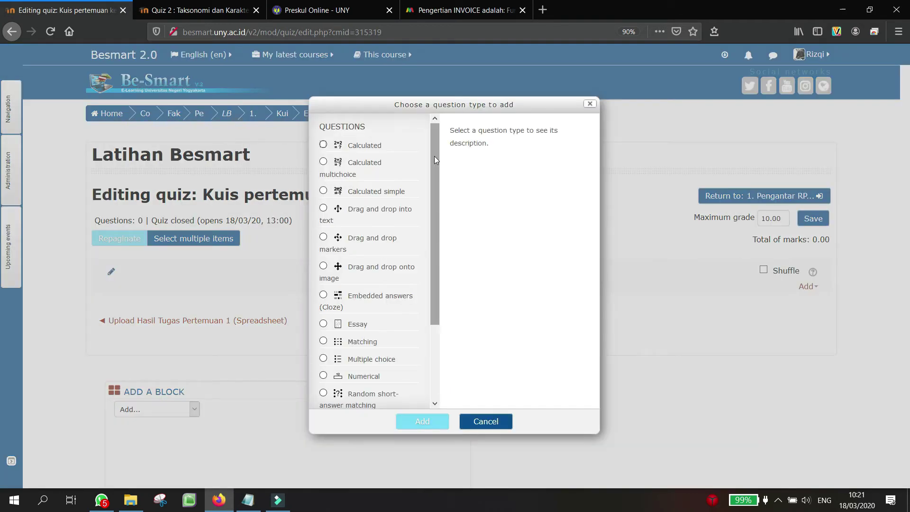
{"action": "left_click_drag", "start_coordinate": [434, 155], "coordinate": [443, 245]}
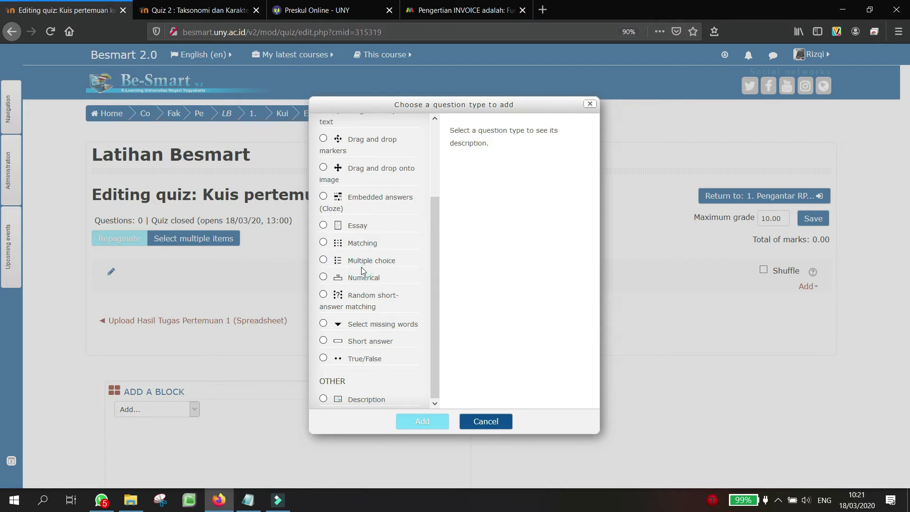
{"action": "left_click", "coordinate": [323, 259]}
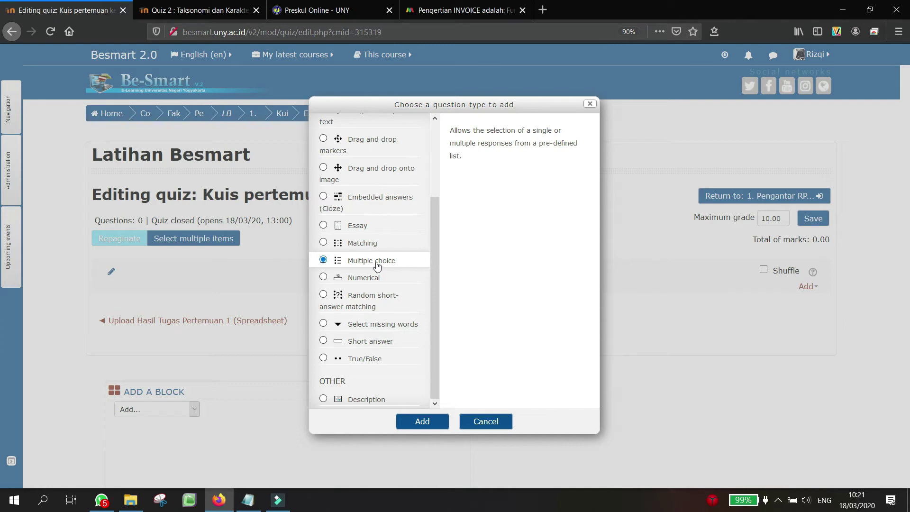
{"action": "left_click", "coordinate": [432, 426]}
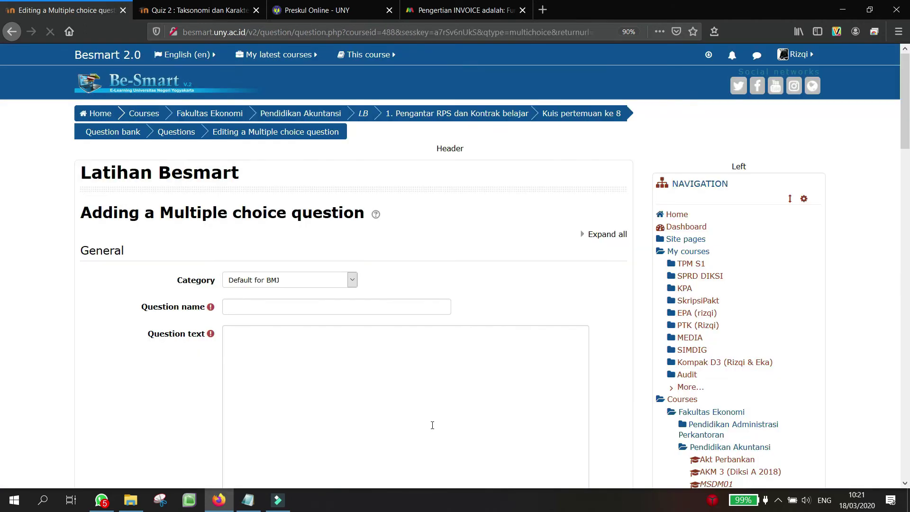
- Look through the multiple choice question form and reload the page to get the full text editors
{"action": "scroll", "coordinate": [432, 425], "scroll_direction": "down", "scroll_amount": 2}
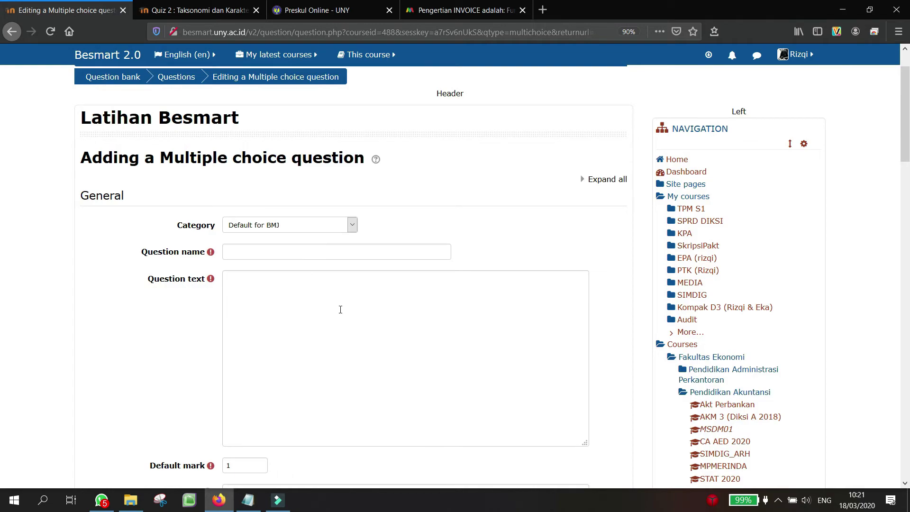
{"action": "scroll", "coordinate": [340, 309], "scroll_direction": "down", "scroll_amount": 5}
{"action": "scroll", "coordinate": [340, 309], "scroll_direction": "up", "scroll_amount": 6}
{"action": "scroll", "coordinate": [340, 310], "scroll_direction": "down", "scroll_amount": 4}
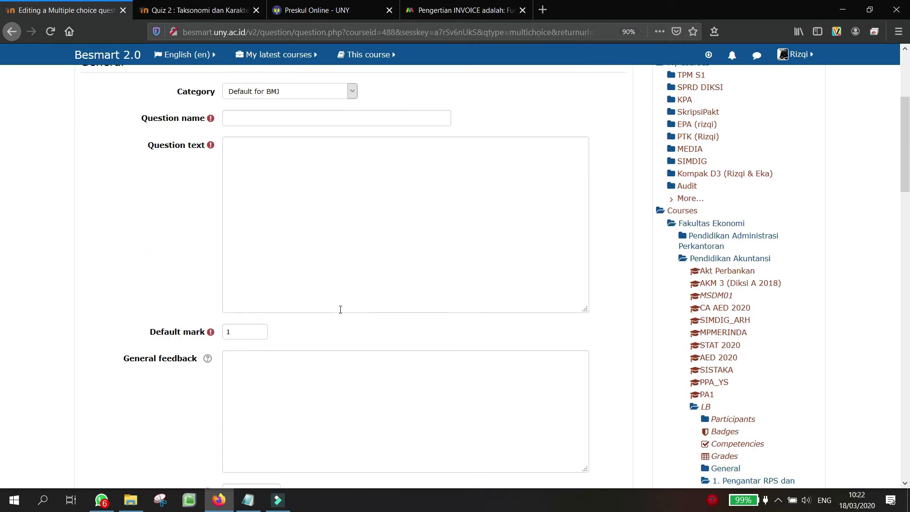
{"action": "scroll", "coordinate": [340, 310], "scroll_direction": "down", "scroll_amount": 13}
{"action": "scroll", "coordinate": [206, 207], "scroll_direction": "up", "scroll_amount": 4}
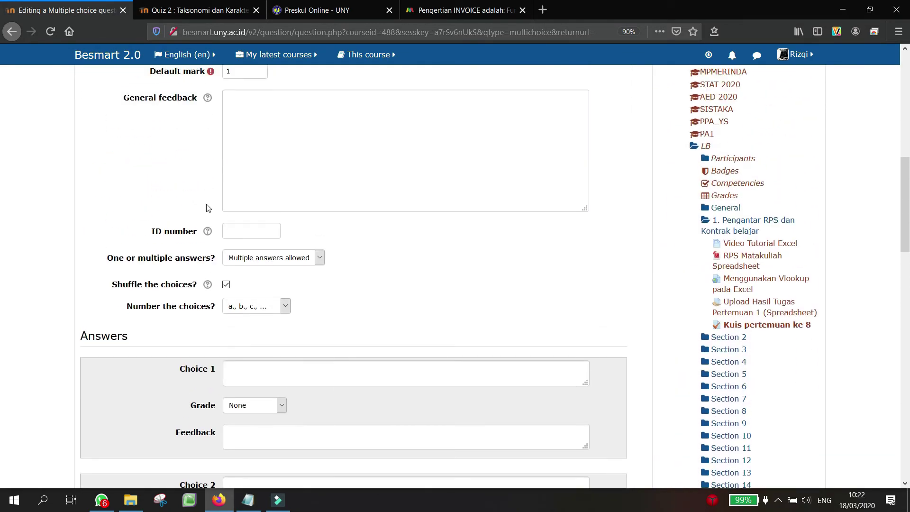
{"action": "key", "text": "F5"}
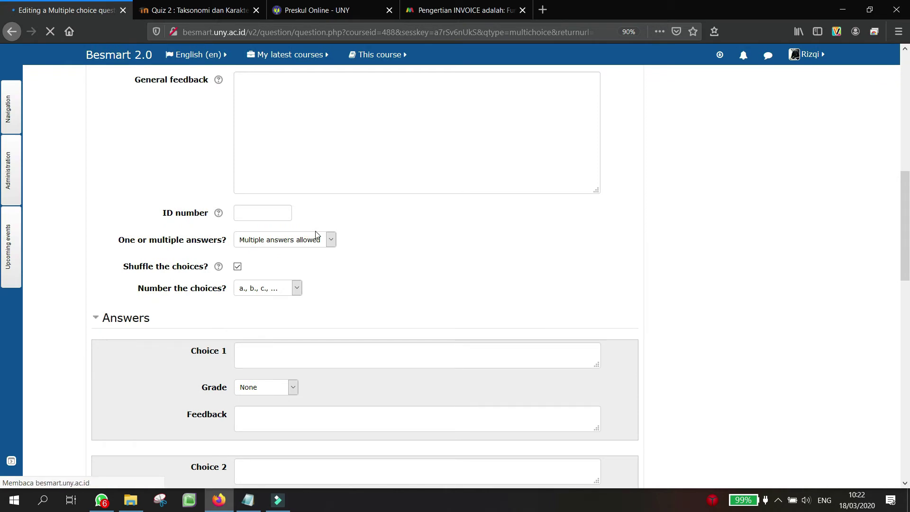
{"action": "scroll", "coordinate": [317, 235], "scroll_direction": "up", "scroll_amount": 3}
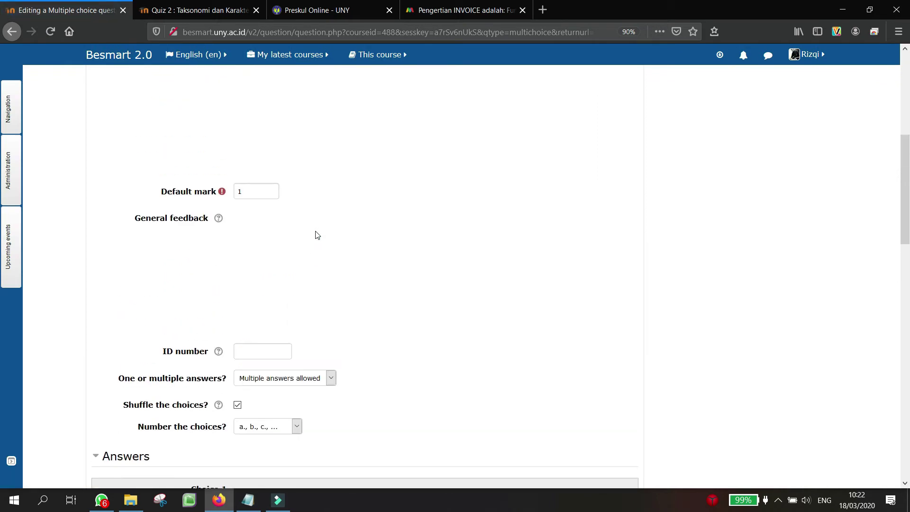
{"action": "scroll", "coordinate": [317, 235], "scroll_direction": "up", "scroll_amount": 3}
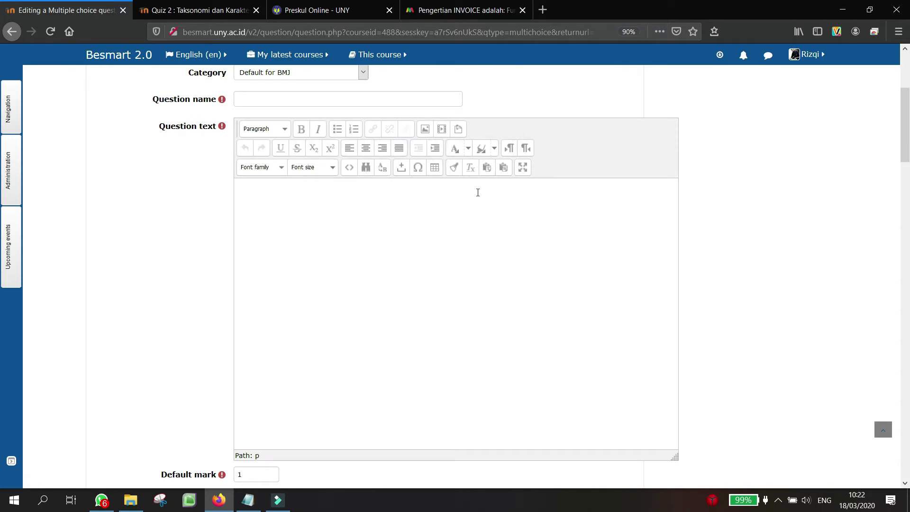
- Name the multiple choice question "Soal 1"
{"action": "left_click", "coordinate": [473, 205]}
{"action": "scroll", "coordinate": [473, 207], "scroll_direction": "up", "scroll_amount": 4}
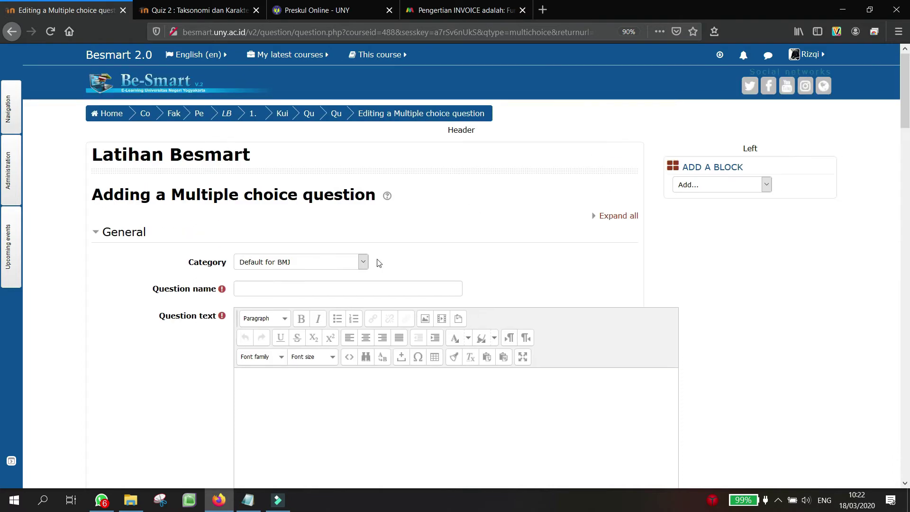
{"action": "left_click", "coordinate": [367, 289]}
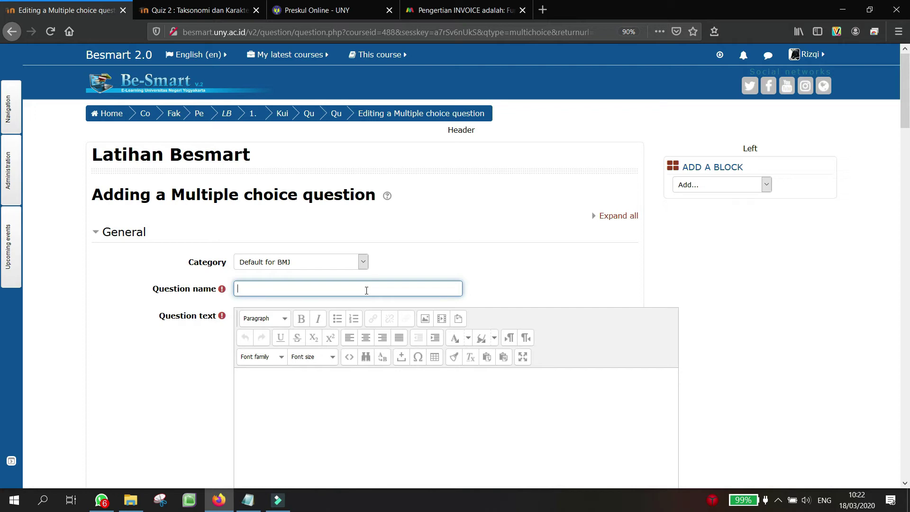
{"action": "type", "text": "Soal 1"}
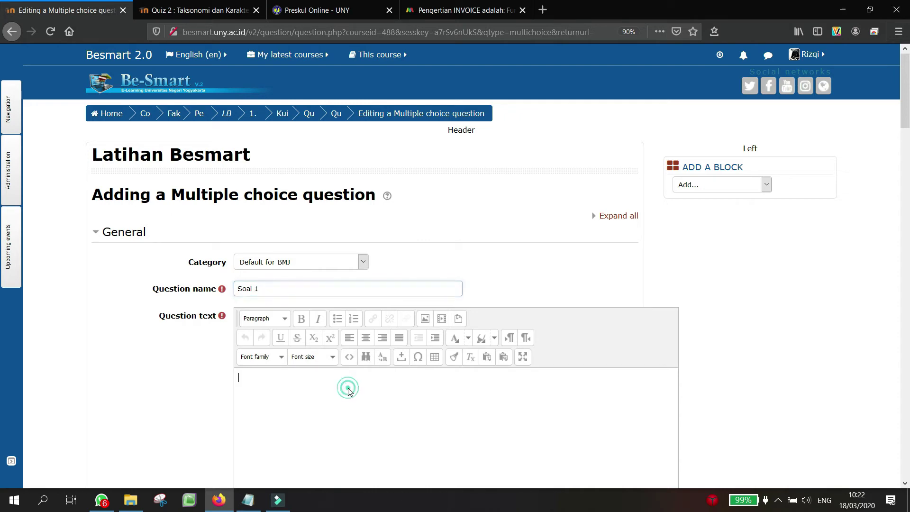
- Enter "Sila ke 3 dari pancasila berbunyi..." as the question text
{"action": "left_click", "coordinate": [348, 388]}
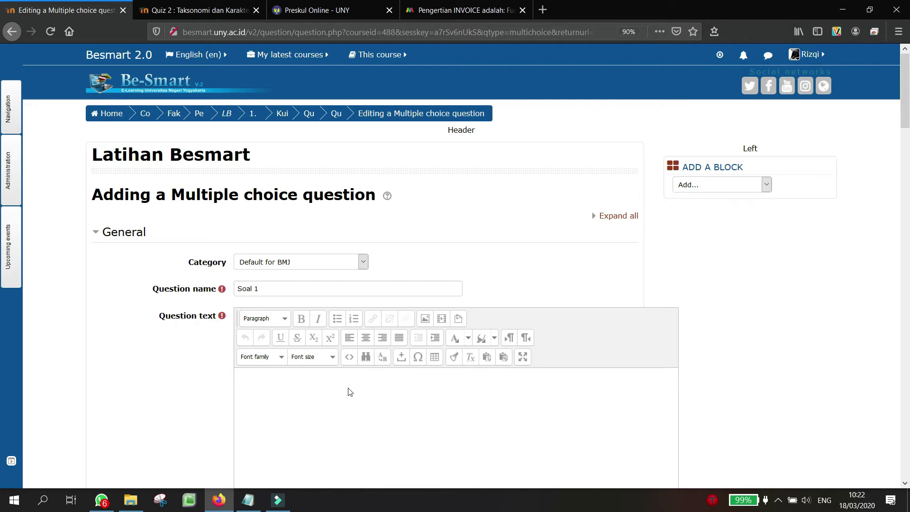
{"action": "scroll", "coordinate": [349, 392], "scroll_direction": "down", "scroll_amount": 1}
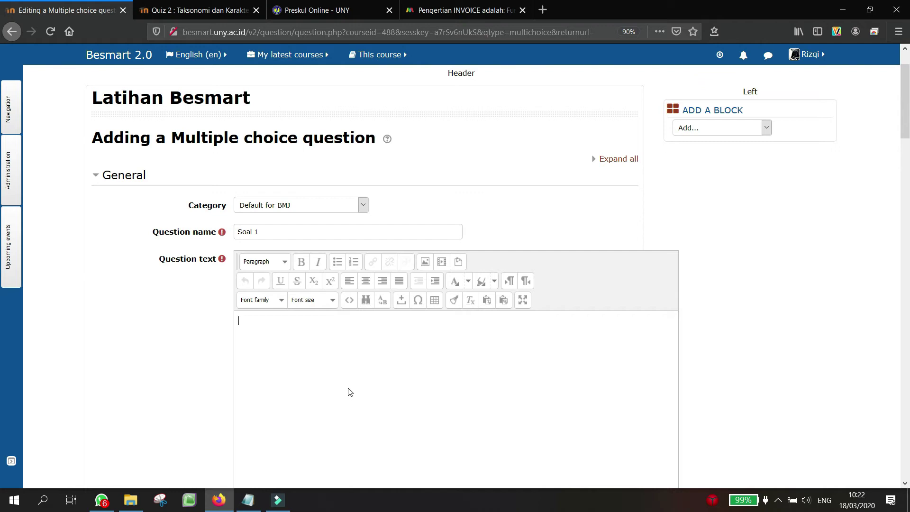
{"action": "type", "text": "Sila ke 3 dari pancasila "}
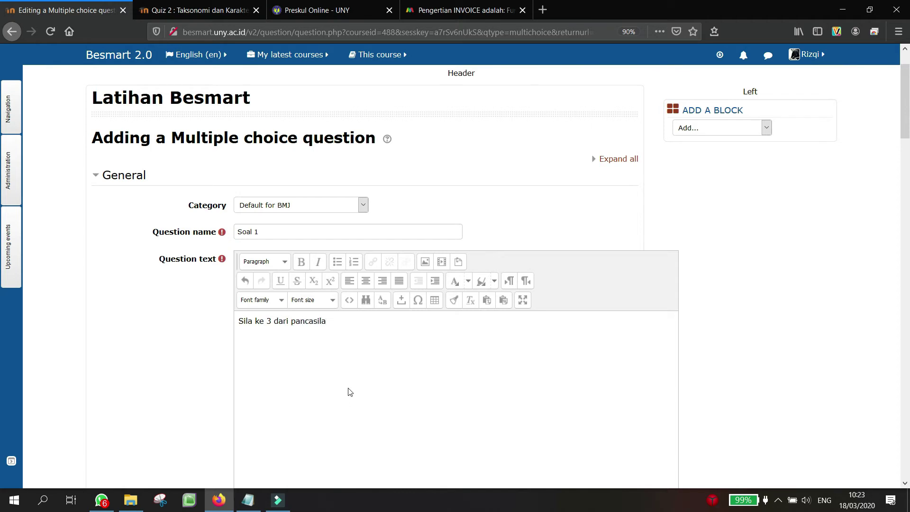
{"action": "type", "text": "berbunyi..."}
- Set the question to accept one answer only, and check the choice shuffling, numbering and first answer fields
{"action": "scroll", "coordinate": [349, 391], "scroll_direction": "down", "scroll_amount": 5}
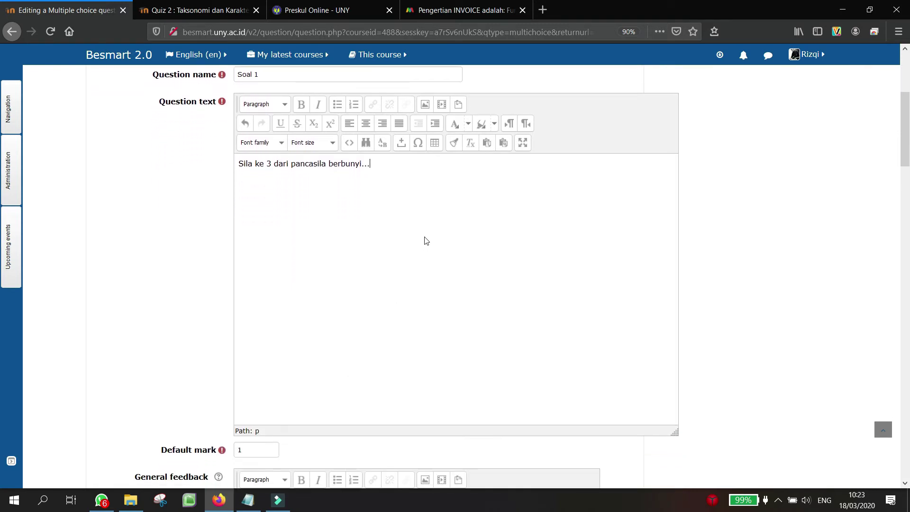
{"action": "scroll", "coordinate": [425, 241], "scroll_direction": "down", "scroll_amount": 7}
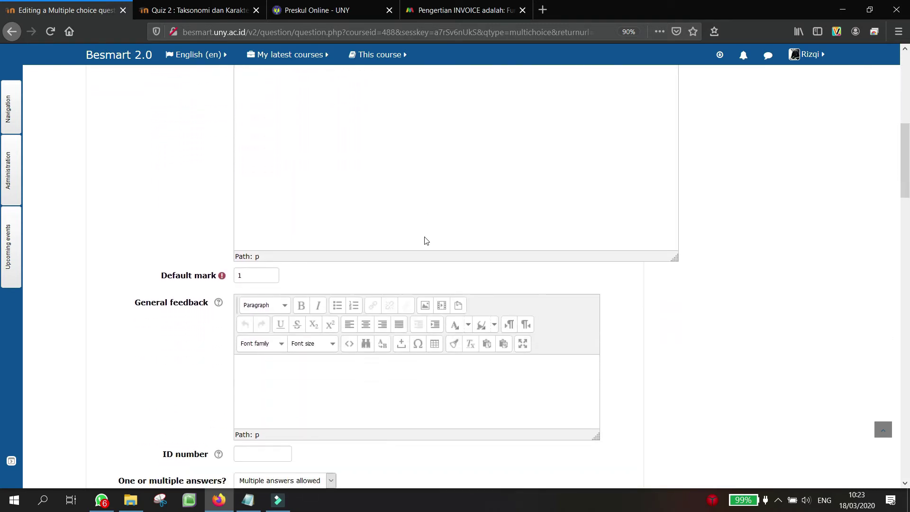
{"action": "scroll", "coordinate": [426, 241], "scroll_direction": "down", "scroll_amount": 4}
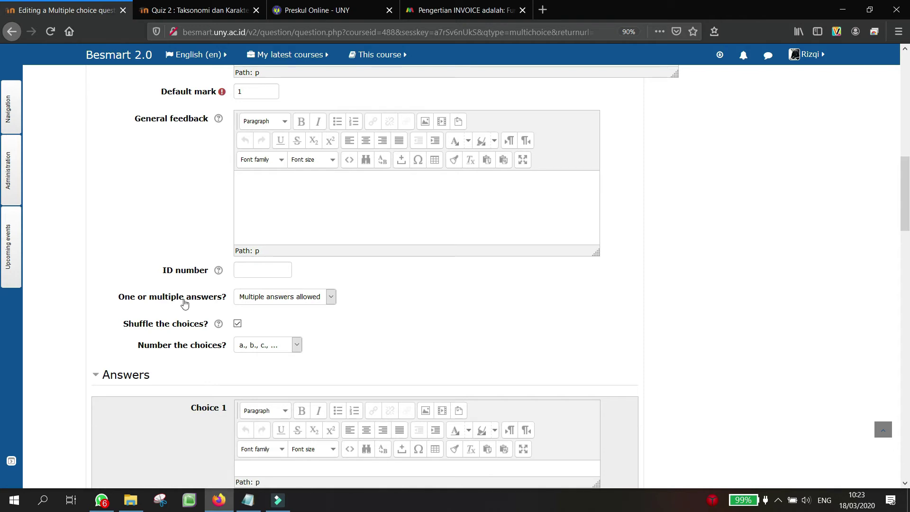
{"action": "left_click", "coordinate": [260, 297]}
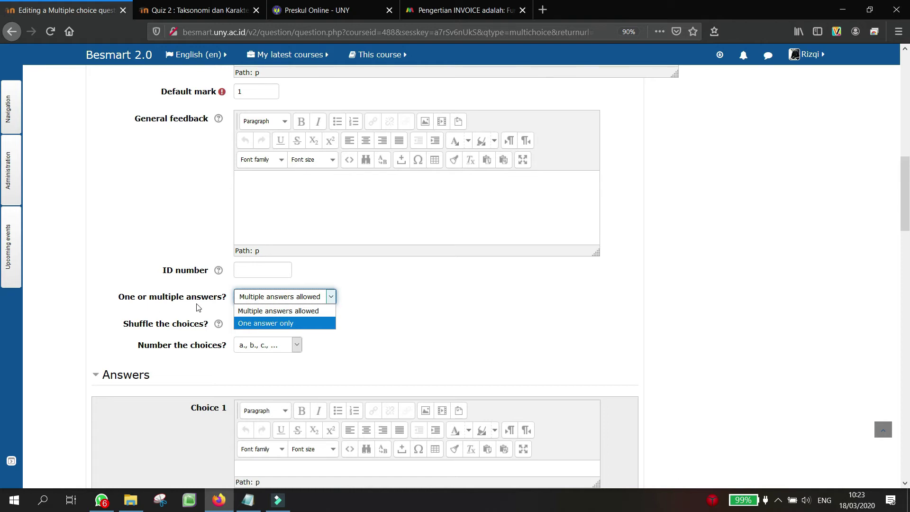
{"action": "left_click", "coordinate": [246, 323]}
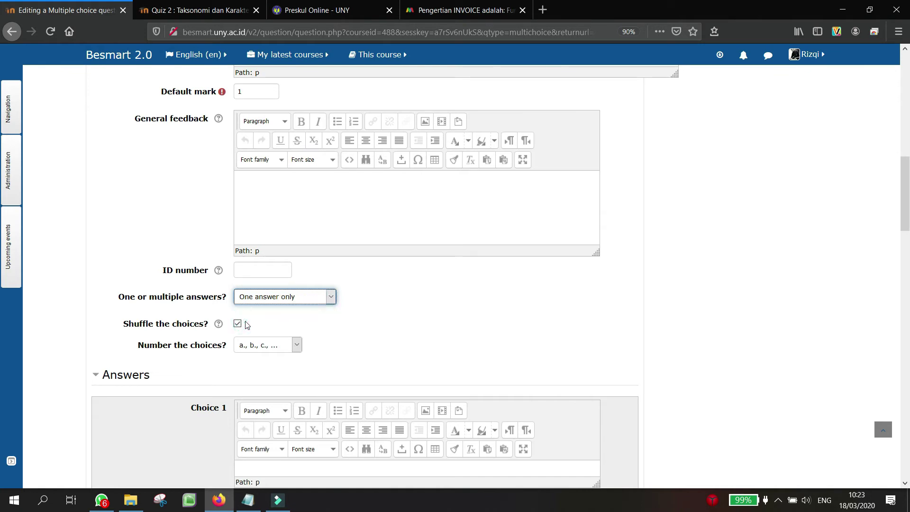
{"action": "left_click", "coordinate": [339, 319]}
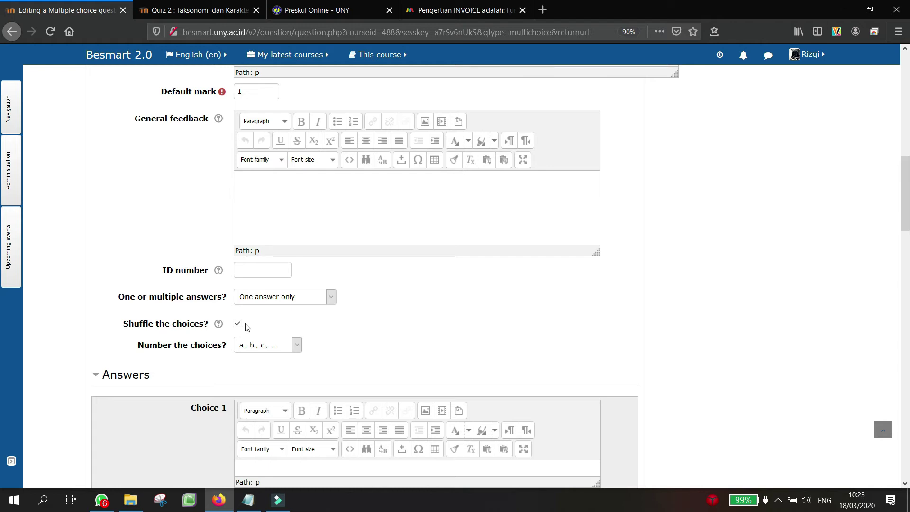
{"action": "scroll", "coordinate": [247, 327], "scroll_direction": "down", "scroll_amount": 3}
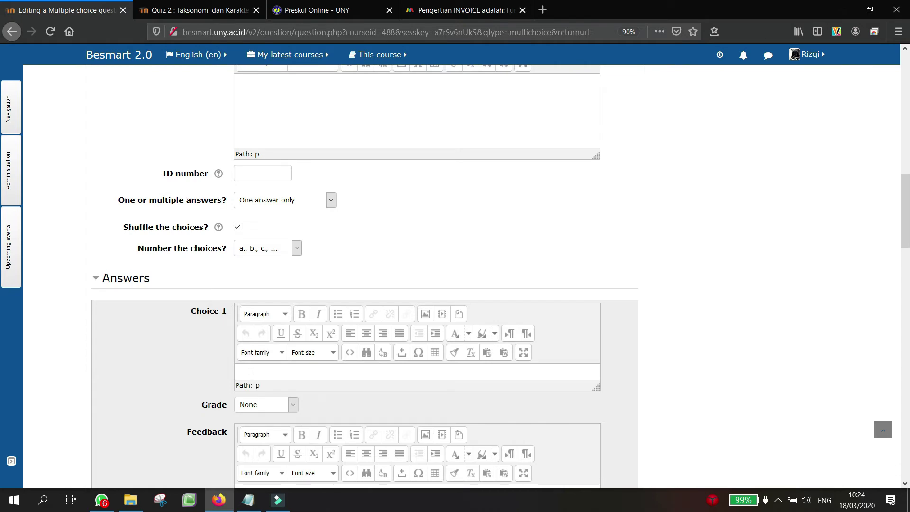
{"action": "scroll", "coordinate": [251, 371], "scroll_direction": "up", "scroll_amount": 10}
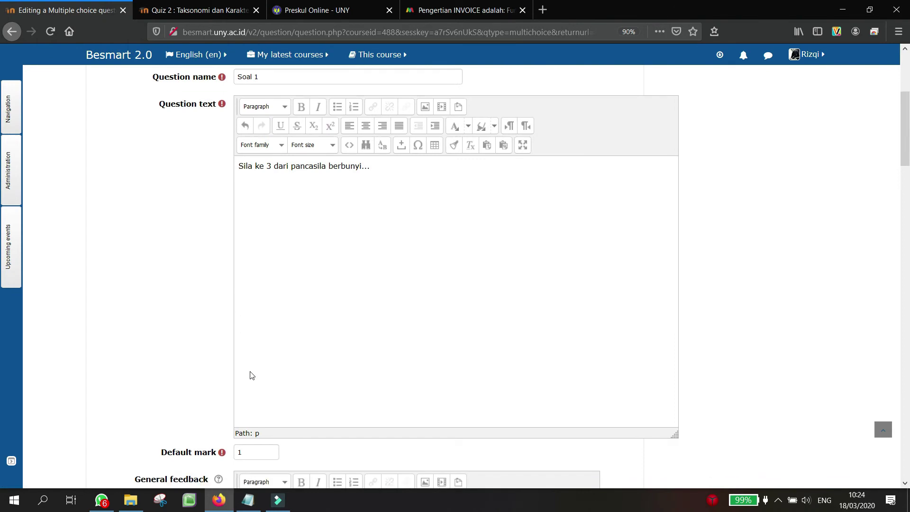
- Enter "Persatuan Indonesia" as the answer for Choice 1 and set its grade to 100%
{"action": "scroll", "coordinate": [250, 375], "scroll_direction": "down", "scroll_amount": 8}
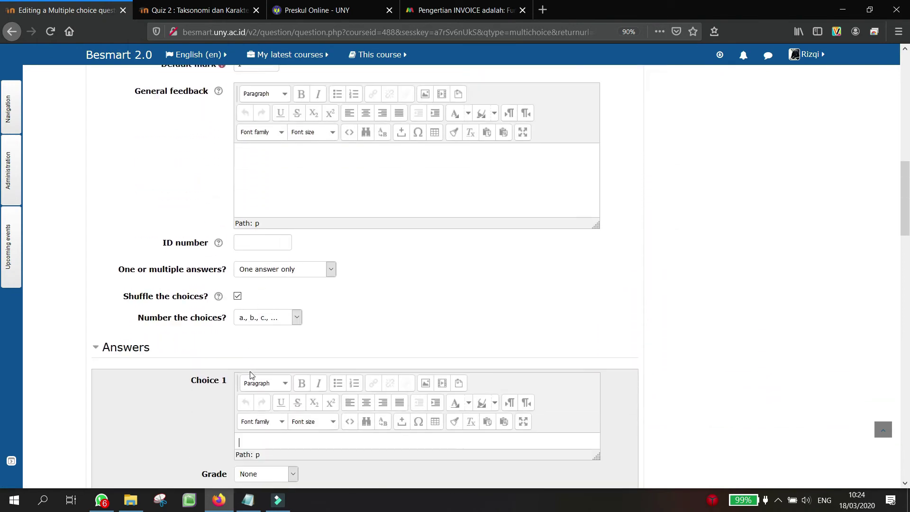
{"action": "scroll", "coordinate": [250, 375], "scroll_direction": "down", "scroll_amount": 2}
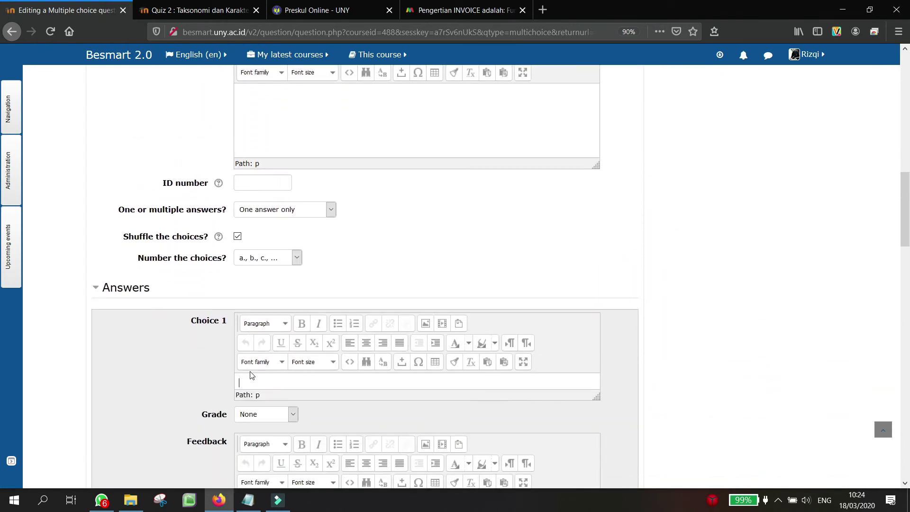
{"action": "type", "text": "Persatuan Indonesia"}
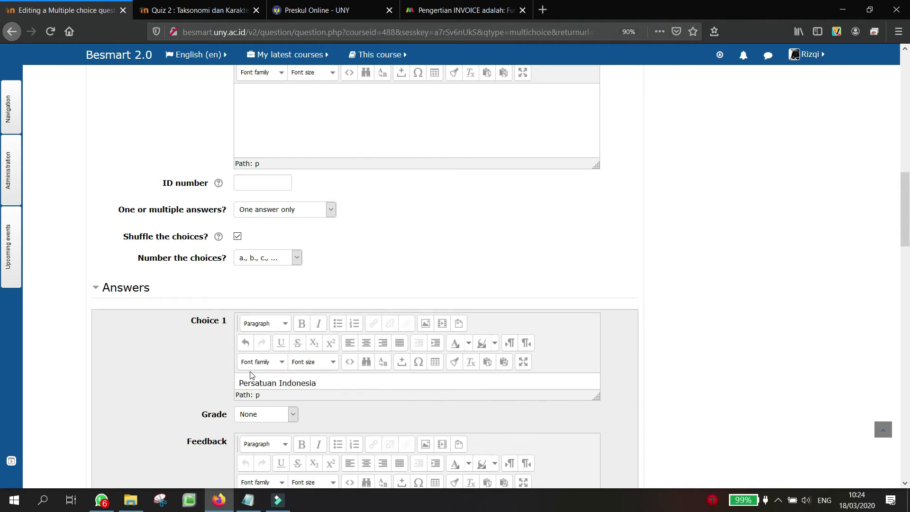
{"action": "scroll", "coordinate": [250, 375], "scroll_direction": "down", "scroll_amount": 3}
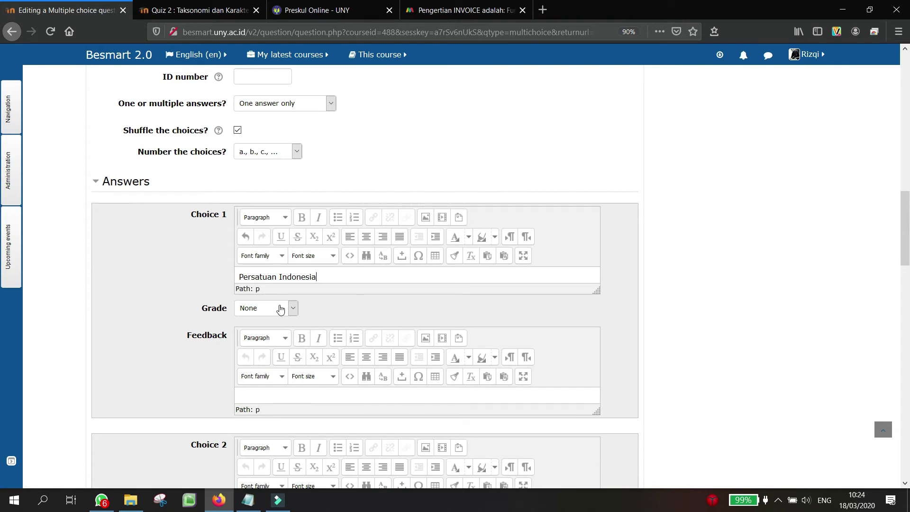
{"action": "left_click", "coordinate": [280, 309]}
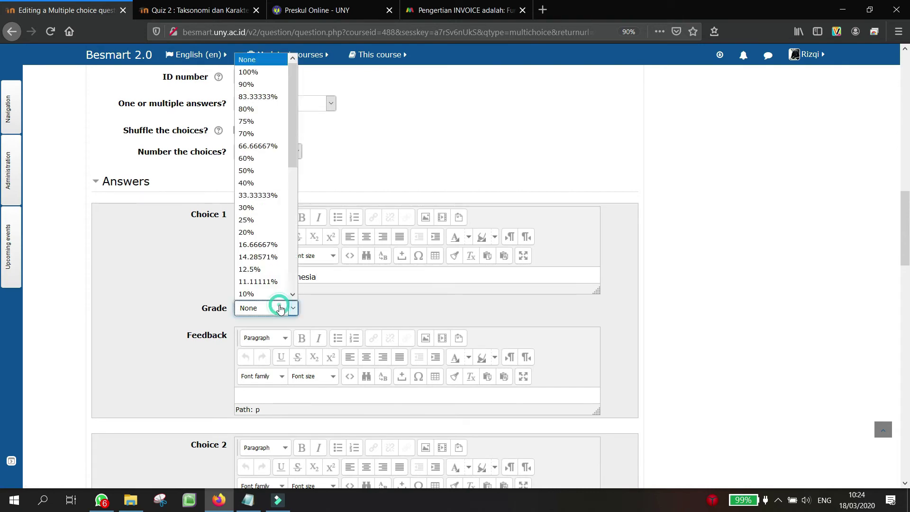
{"action": "left_click", "coordinate": [277, 74]}
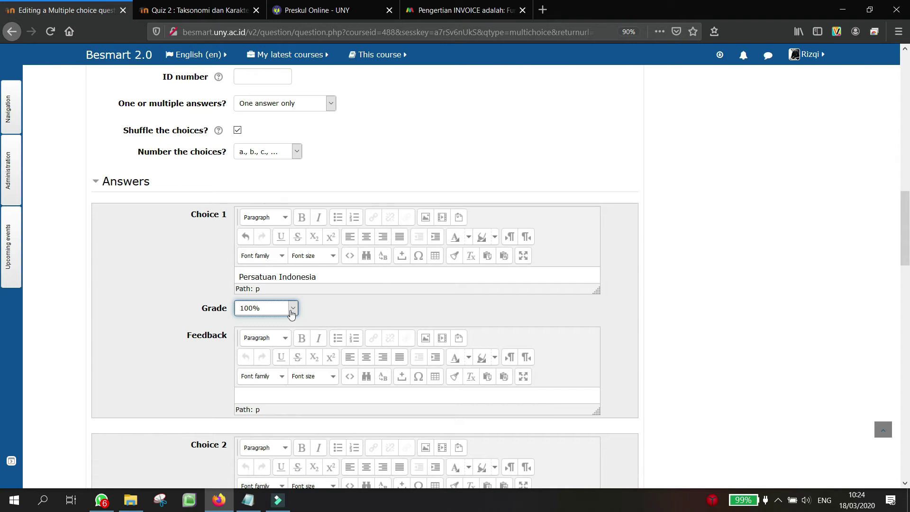
{"action": "left_click", "coordinate": [292, 308]}
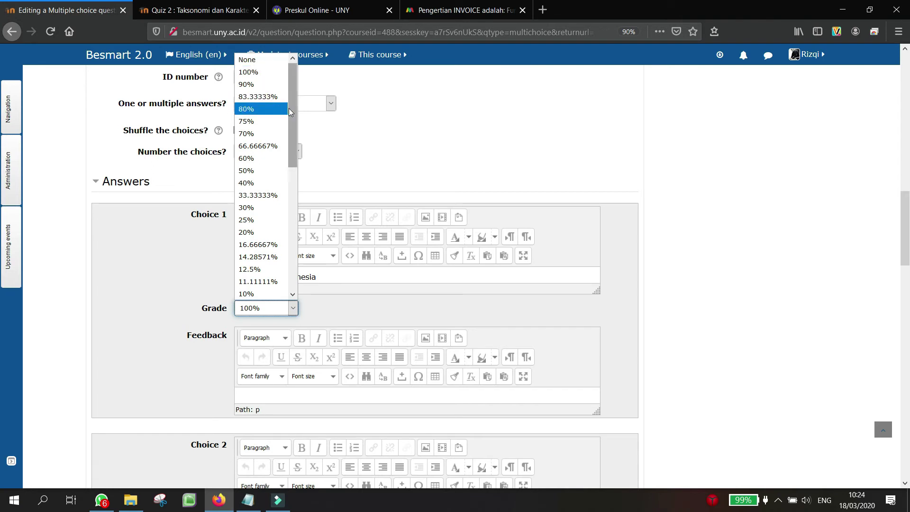
{"action": "left_click_drag", "start_coordinate": [290, 112], "coordinate": [297, 30]}
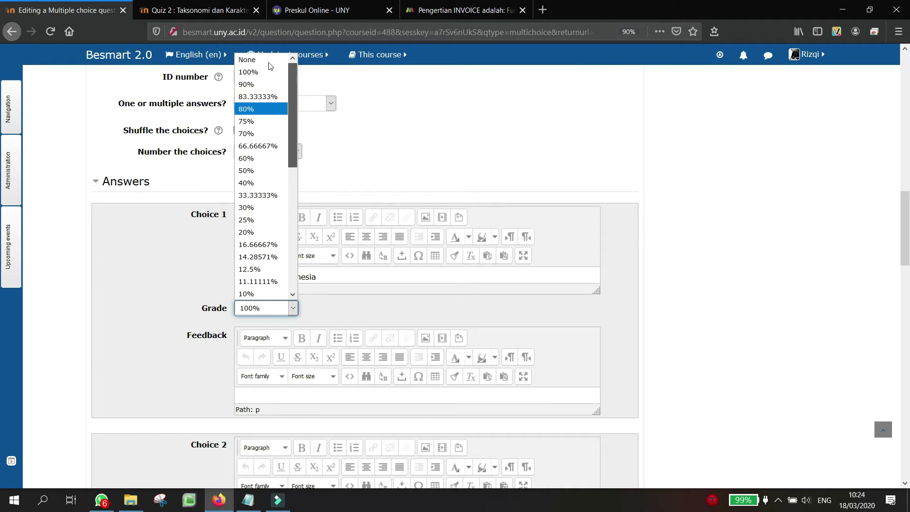
{"action": "left_click", "coordinate": [257, 72]}
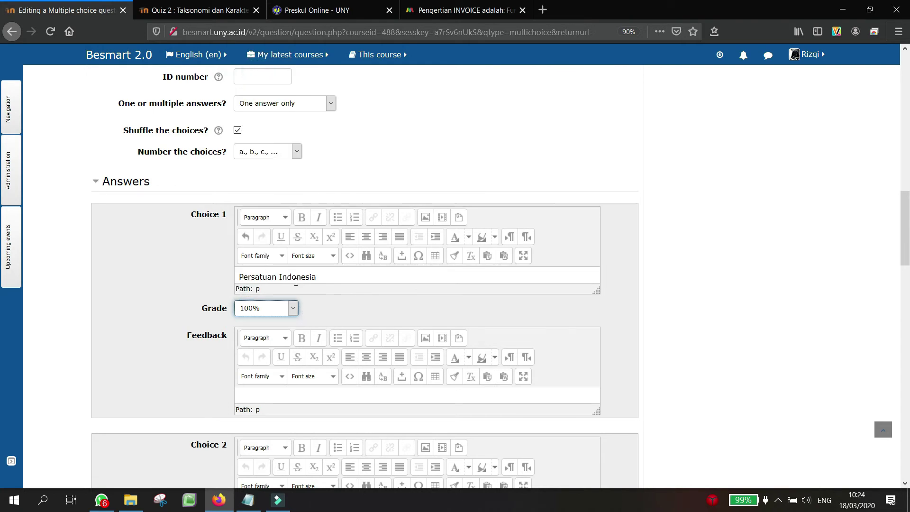
{"action": "scroll", "coordinate": [334, 385], "scroll_direction": "down", "scroll_amount": 2}
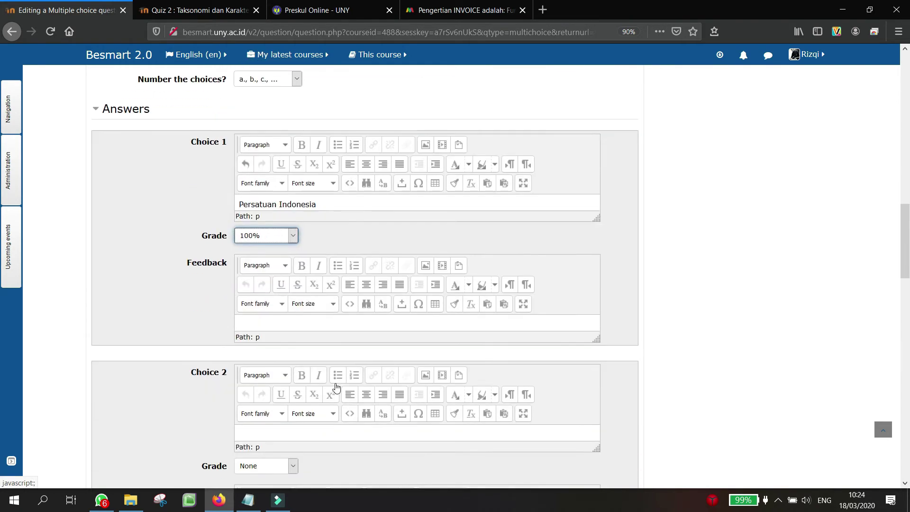
{"action": "left_click", "coordinate": [328, 175]}
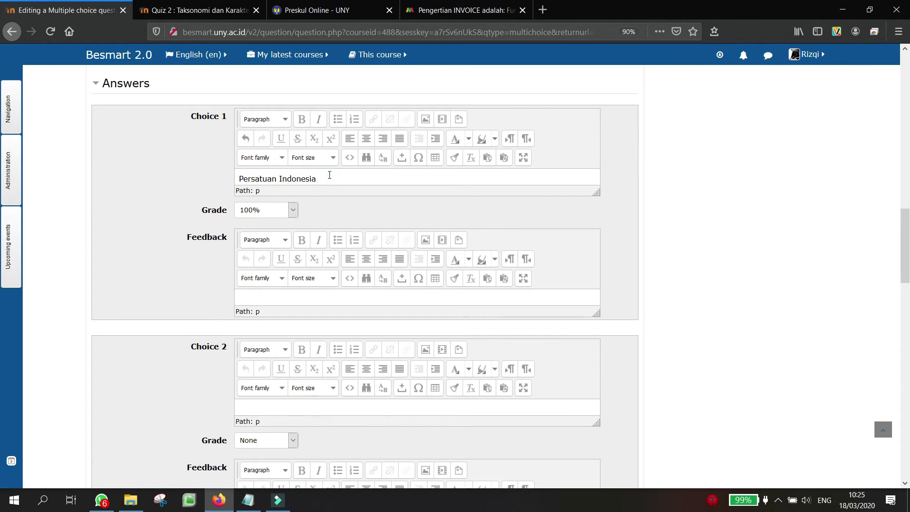
{"action": "scroll", "coordinate": [330, 175], "scroll_direction": "up", "scroll_amount": 1}
{"action": "scroll", "coordinate": [330, 178], "scroll_direction": "up", "scroll_amount": 1}
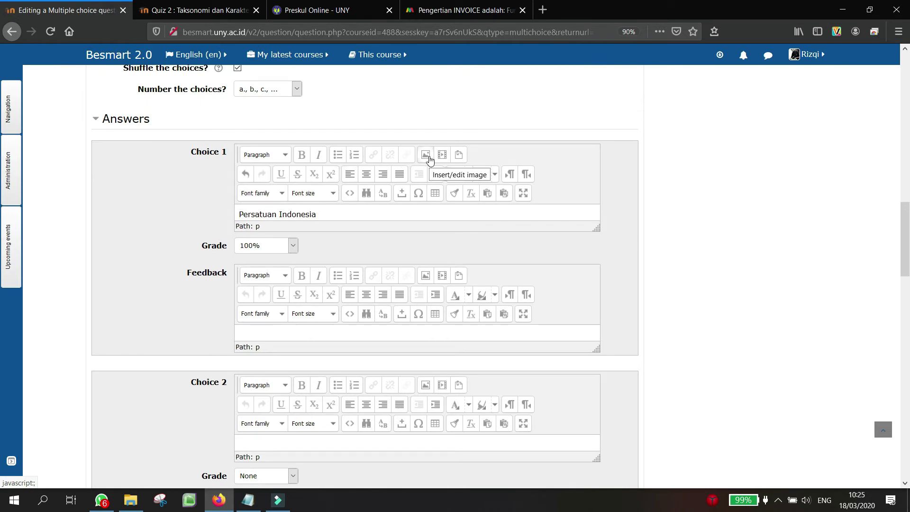
- Add two blank lines above the question text "Sila ke 3 dari pancasila berbunyi..." and place the cursor on the first one
{"action": "scroll", "coordinate": [430, 159], "scroll_direction": "up", "scroll_amount": 10}
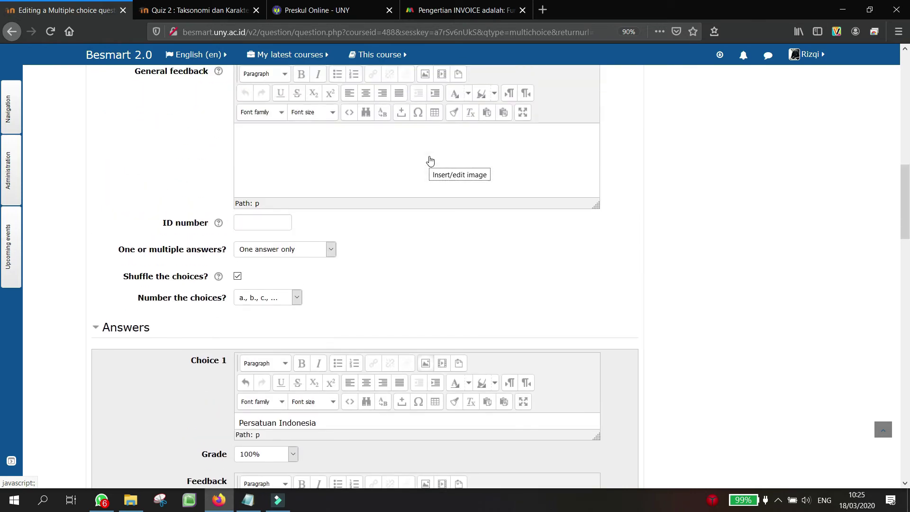
{"action": "scroll", "coordinate": [429, 158], "scroll_direction": "up", "scroll_amount": 8}
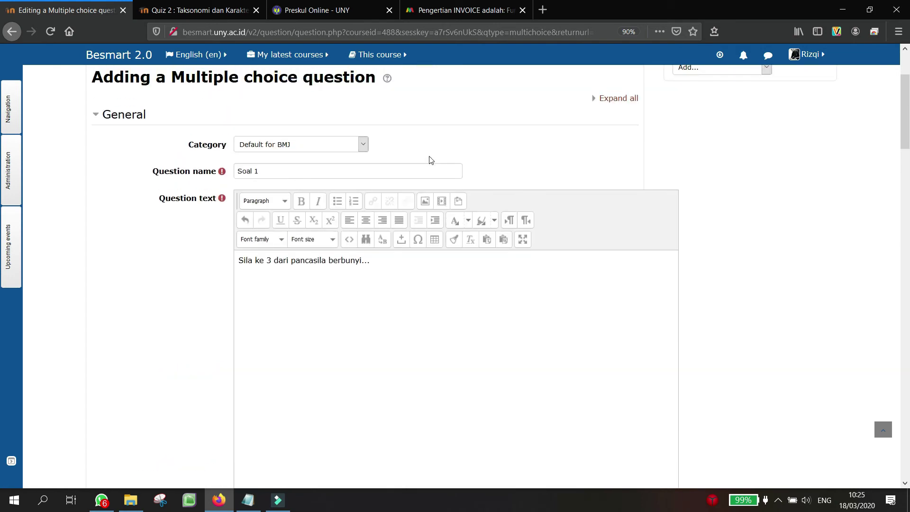
{"action": "left_click", "coordinate": [402, 285]}
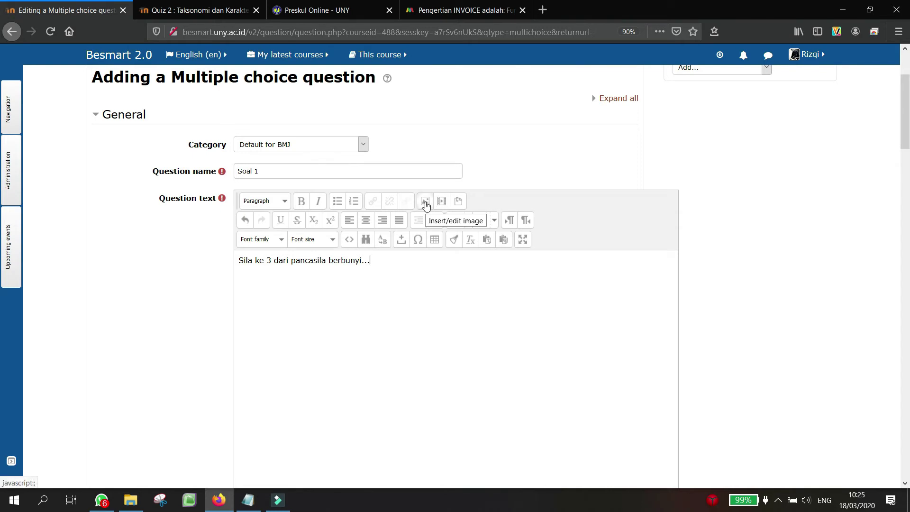
{"action": "left_click", "coordinate": [239, 263]}
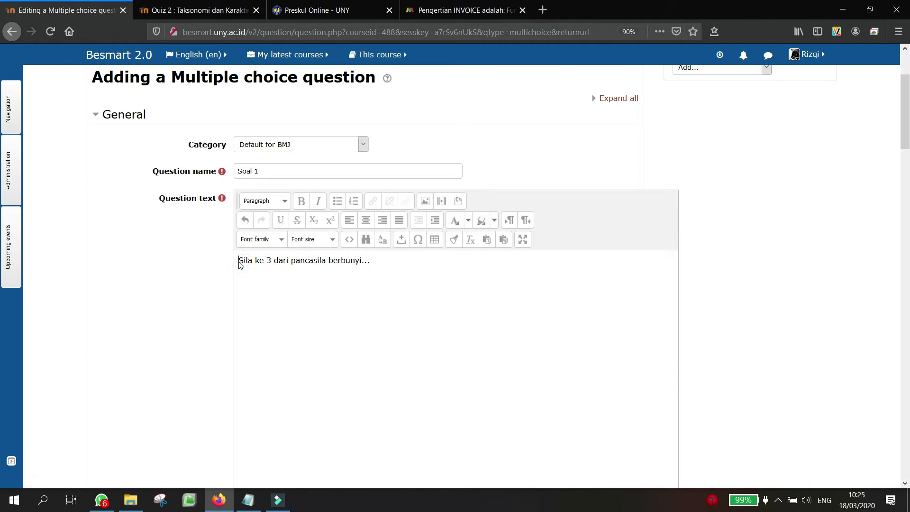
{"action": "key", "text": "Return"}
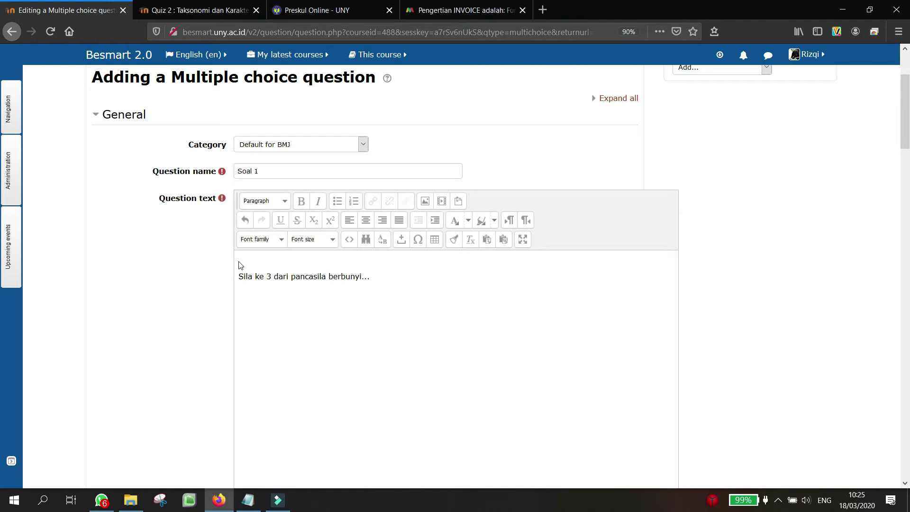
{"action": "key", "text": "Return"}
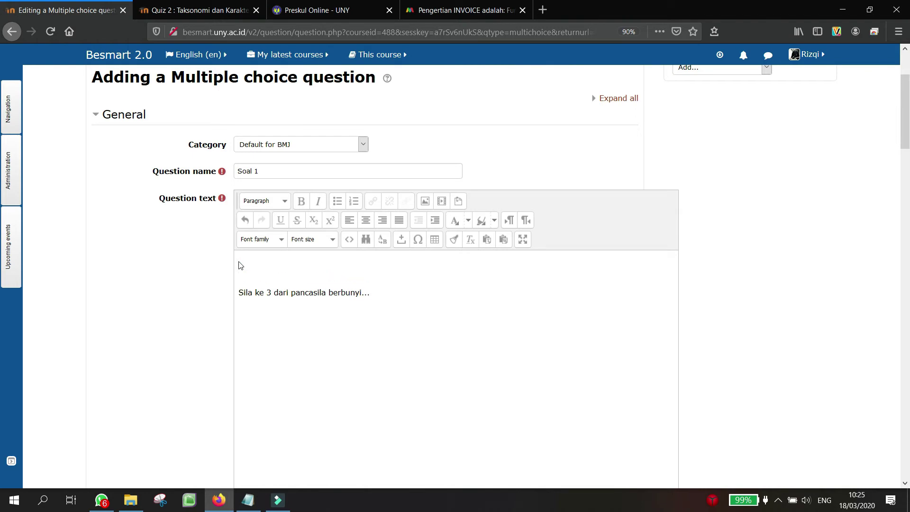
{"action": "left_click", "coordinate": [239, 260]}
- Search Google Images for "garuda pancasila" in a new browser tab and open the emblem picture from bobo.grid.id
{"action": "left_click", "coordinate": [544, 10]}
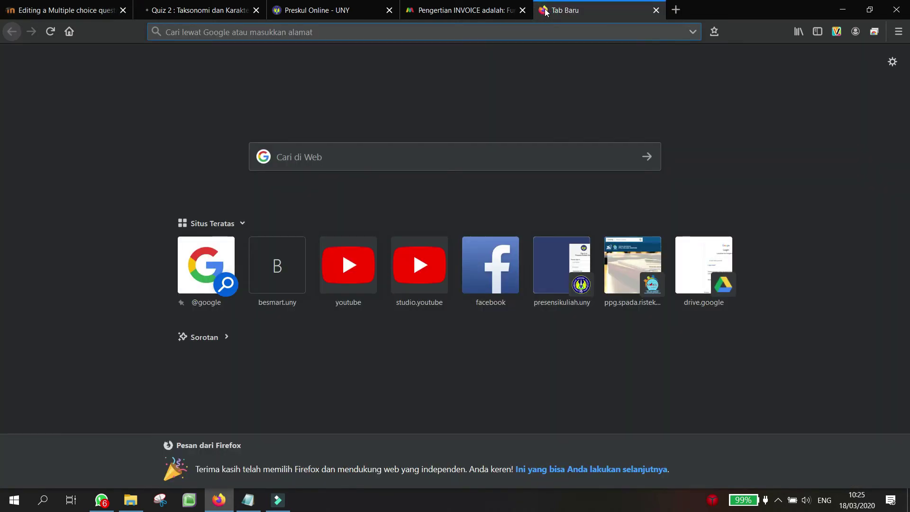
{"action": "type", "text": "garuda"}
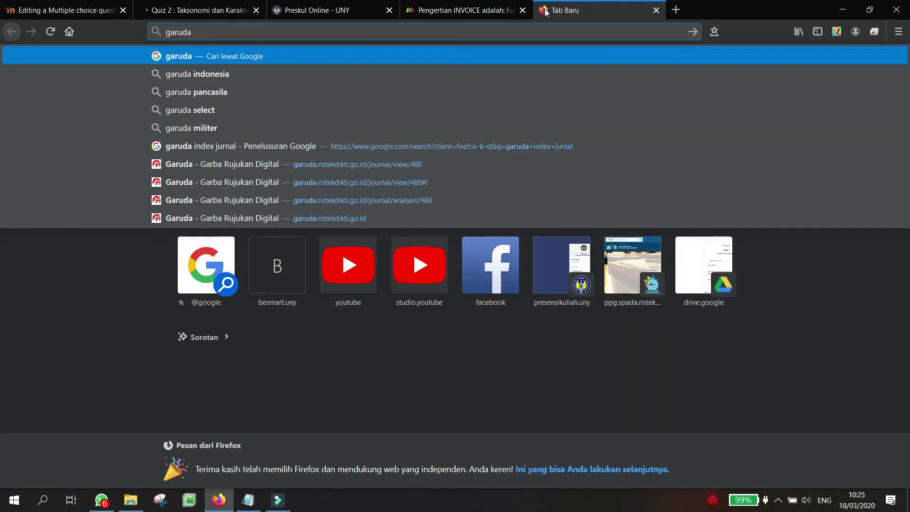
{"action": "type", "text": " pancasila"}
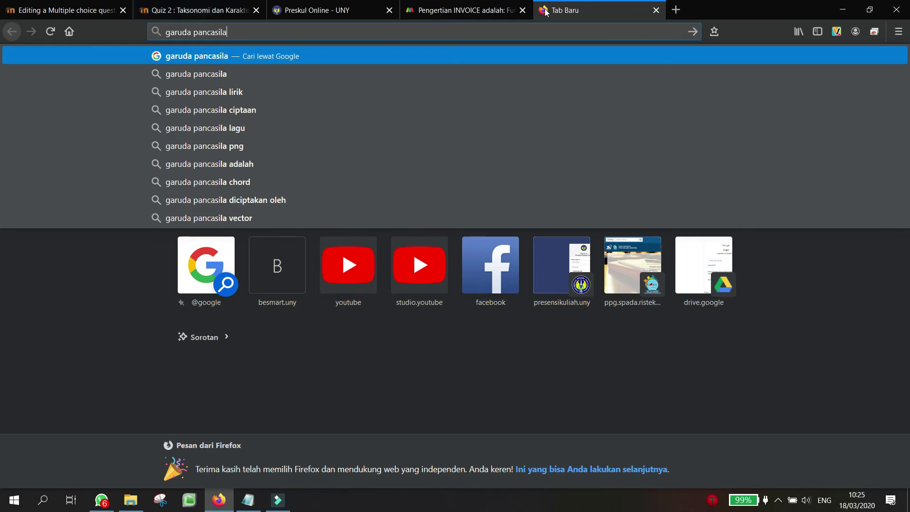
{"action": "key", "text": "Return"}
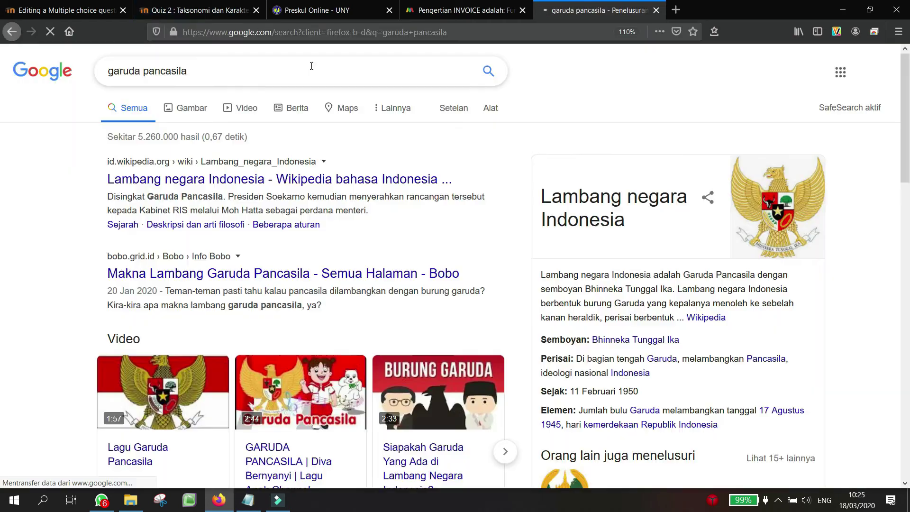
{"action": "left_click", "coordinate": [197, 109]}
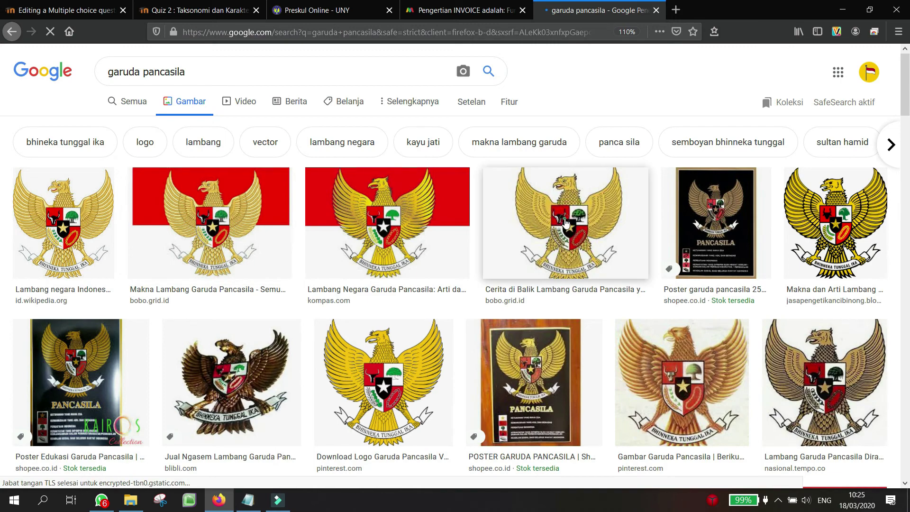
{"action": "left_click", "coordinate": [566, 223]}
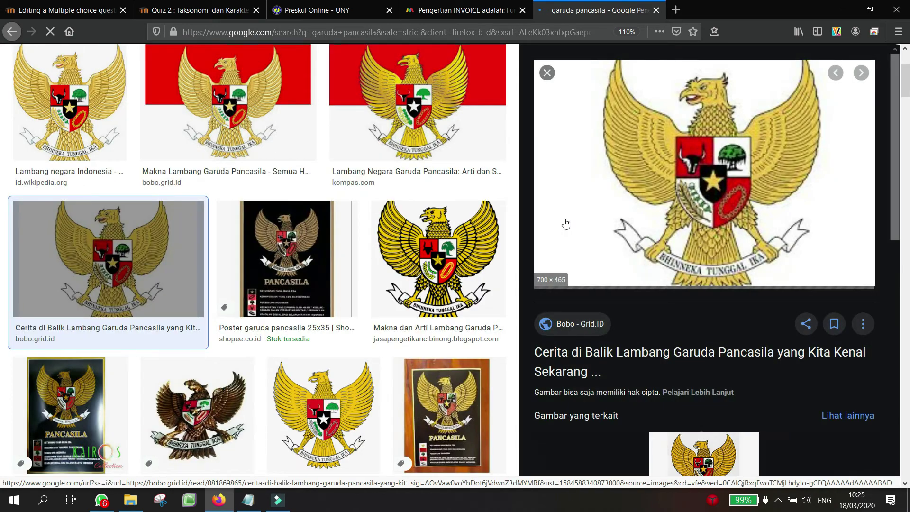
- Save the opened Garuda Pancasila picture to the KERJA (E:) drive under its suggested file name
{"action": "right_click", "coordinate": [696, 184]}
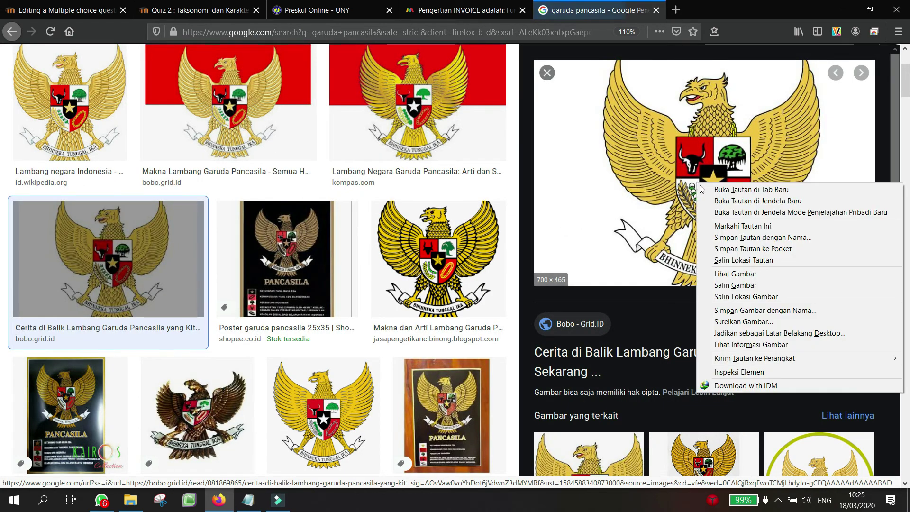
{"action": "left_click", "coordinate": [741, 310]}
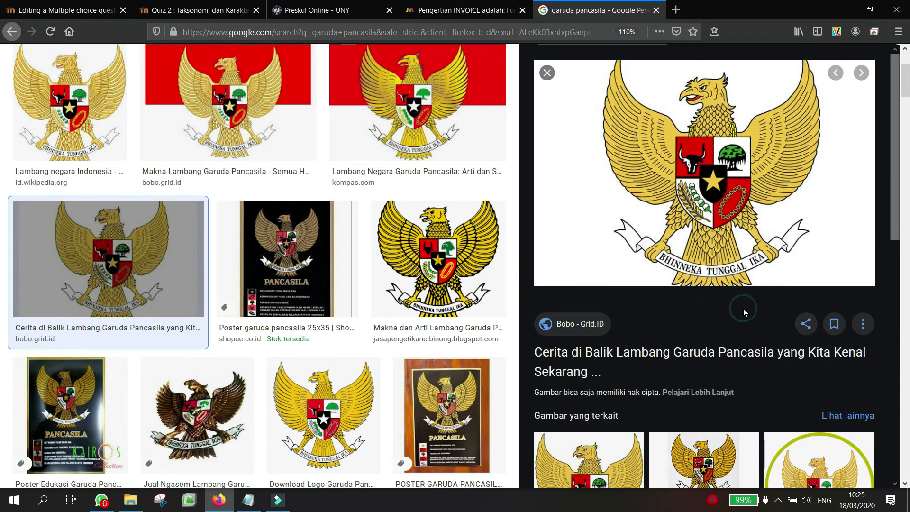
{"action": "left_click", "coordinate": [226, 300]}
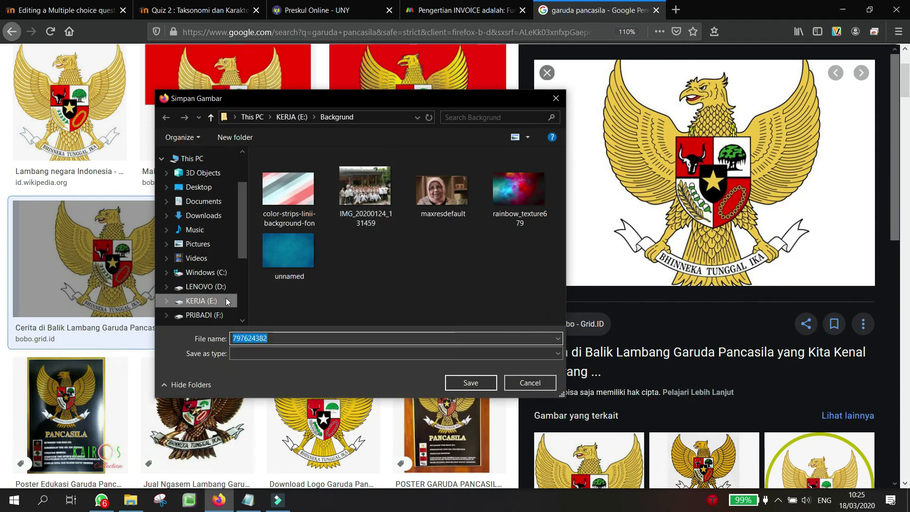
{"action": "left_click", "coordinate": [475, 382]}
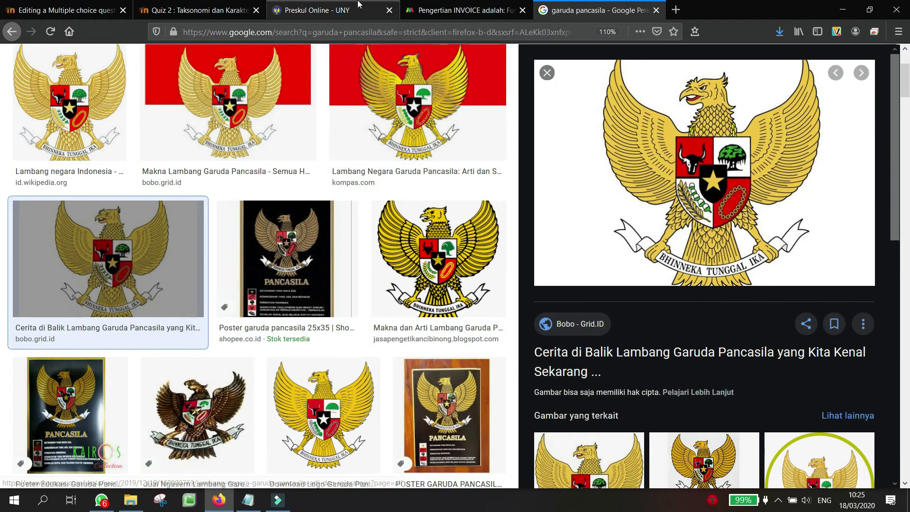
- Return to the question form and upload 797624382.jpg from the KERJA (E:) drive as the image for the question text
{"action": "left_click", "coordinate": [28, 9]}
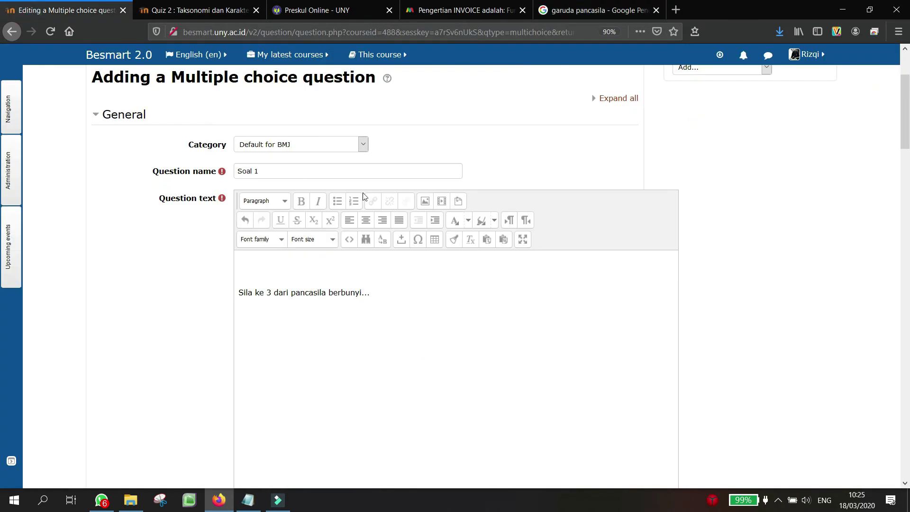
{"action": "left_click", "coordinate": [424, 202]}
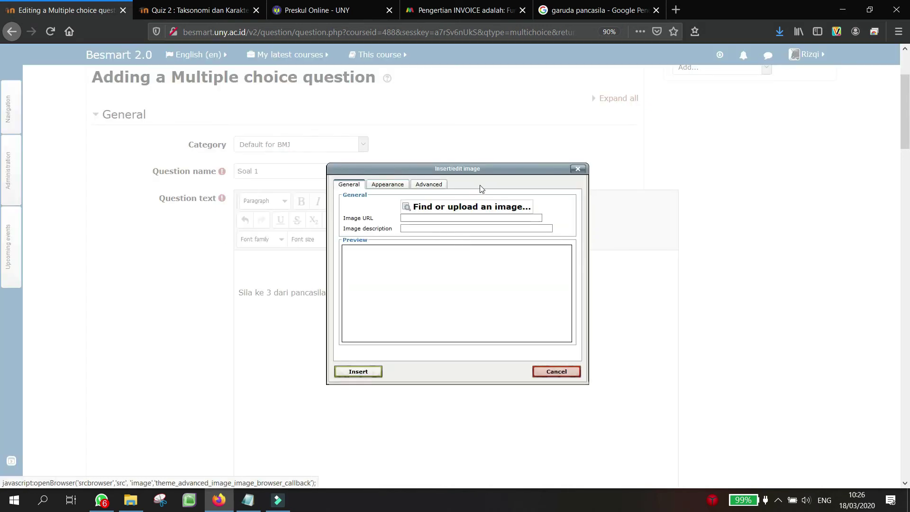
{"action": "left_click", "coordinate": [429, 206]}
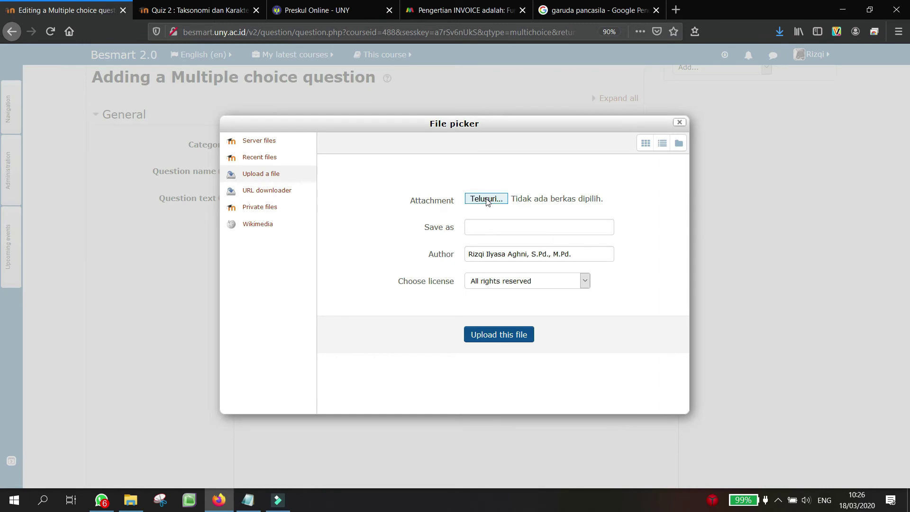
{"action": "left_click", "coordinate": [486, 199]}
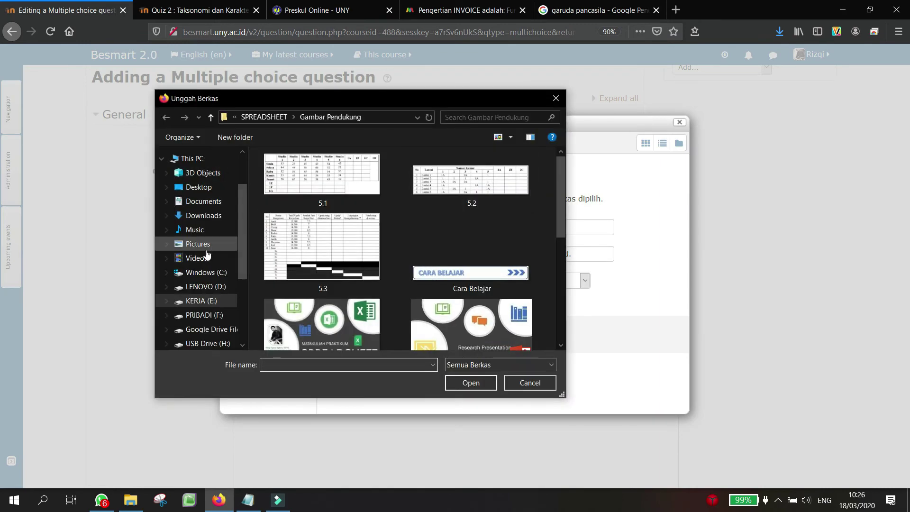
{"action": "left_click", "coordinate": [205, 300]}
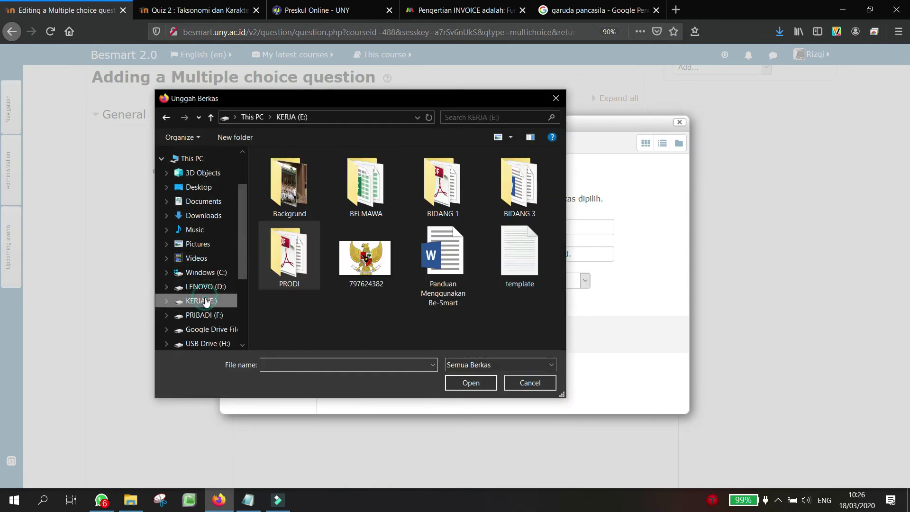
{"action": "left_click", "coordinate": [356, 260]}
{"action": "left_click", "coordinate": [471, 382]}
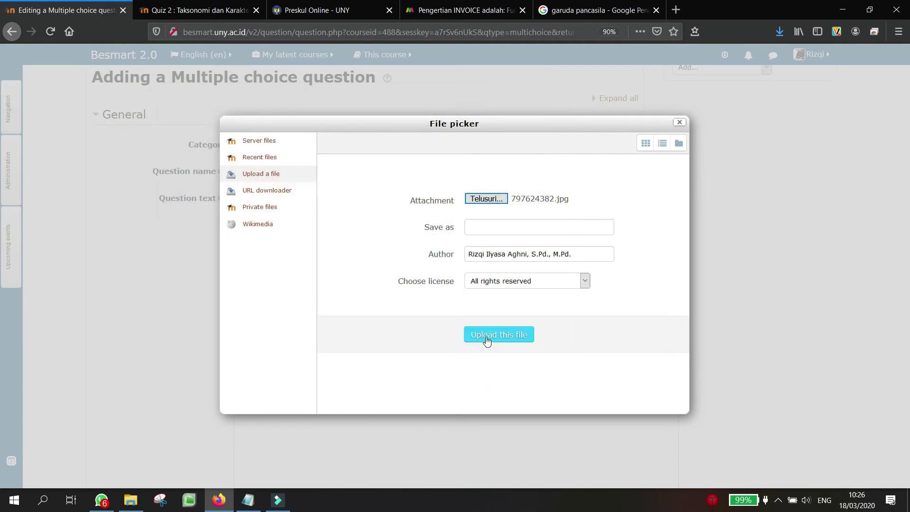
{"action": "left_click", "coordinate": [486, 340]}
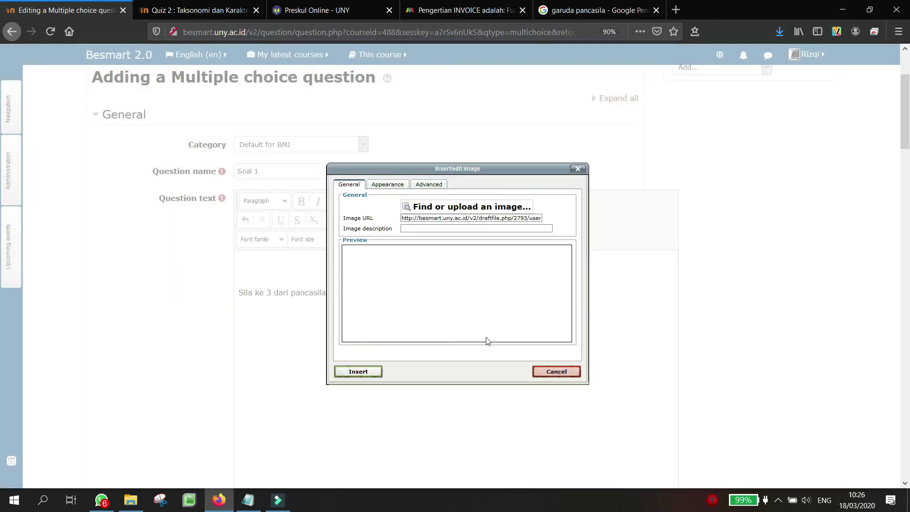
- Insert the uploaded Garuda image without an image description and place the cursor at the end of the question sentence below it
{"action": "left_click", "coordinate": [361, 372]}
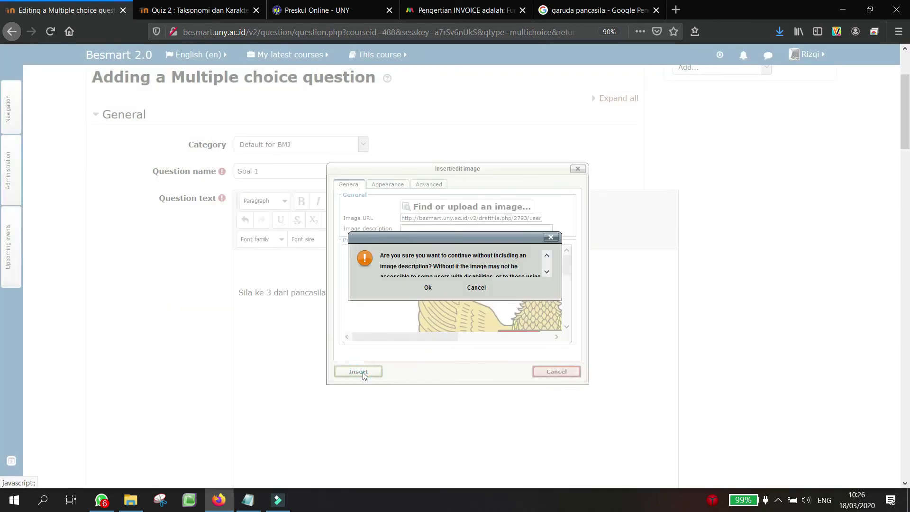
{"action": "left_click", "coordinate": [421, 287]}
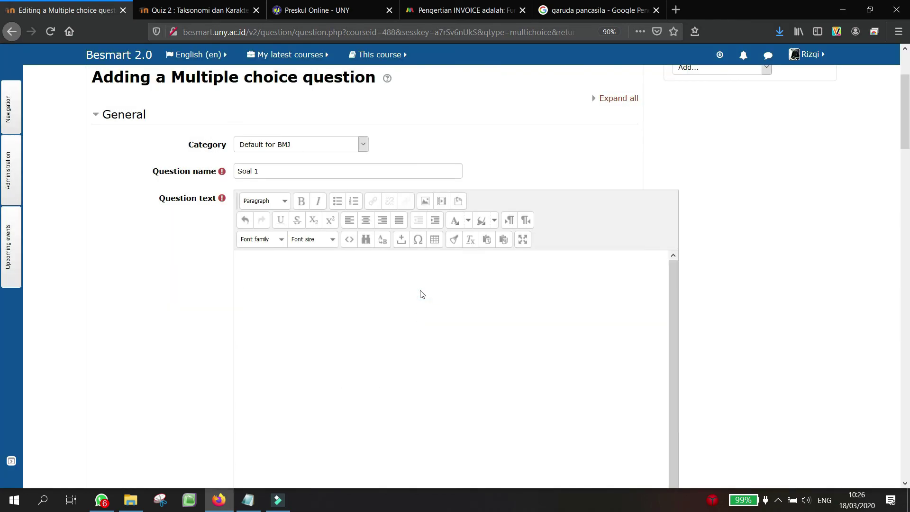
{"action": "scroll", "coordinate": [687, 286], "scroll_direction": "down", "scroll_amount": 3}
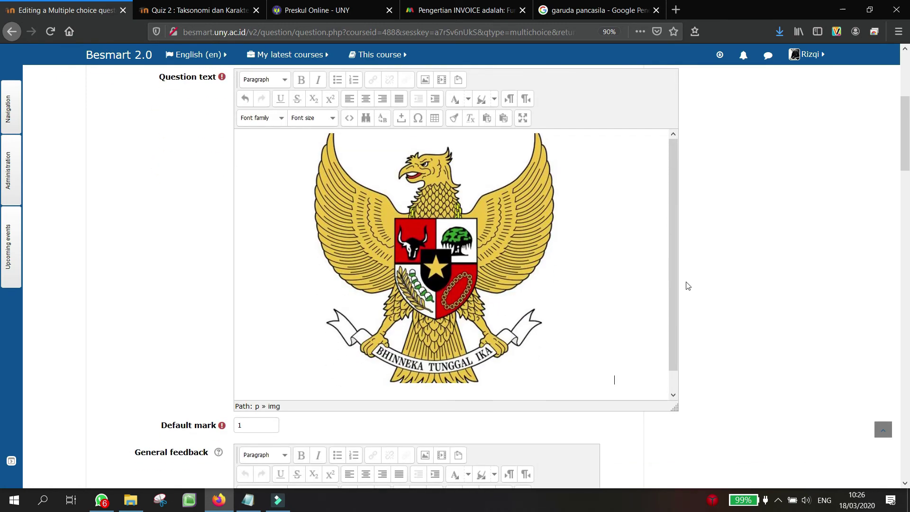
{"action": "left_click", "coordinate": [675, 286]}
{"action": "left_click_drag", "start_coordinate": [676, 309], "coordinate": [677, 327]}
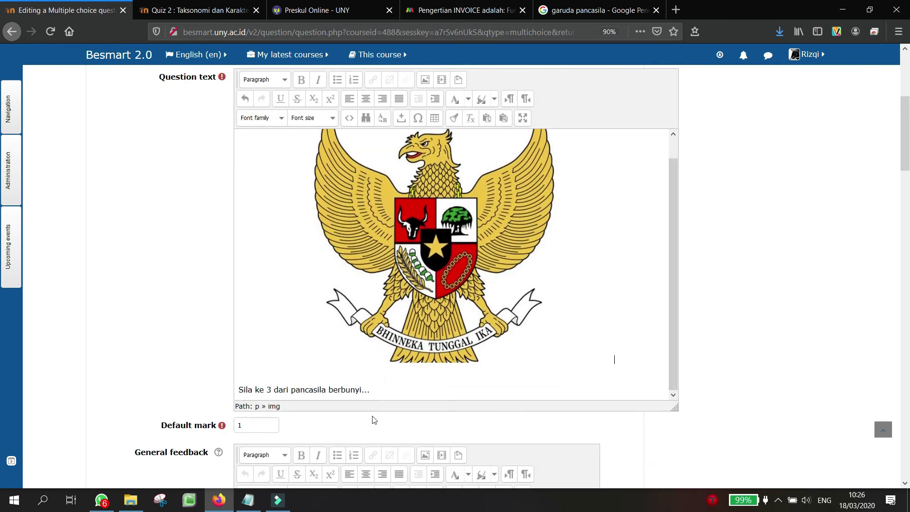
{"action": "left_click", "coordinate": [380, 388]}
{"action": "left_click", "coordinate": [446, 279]}
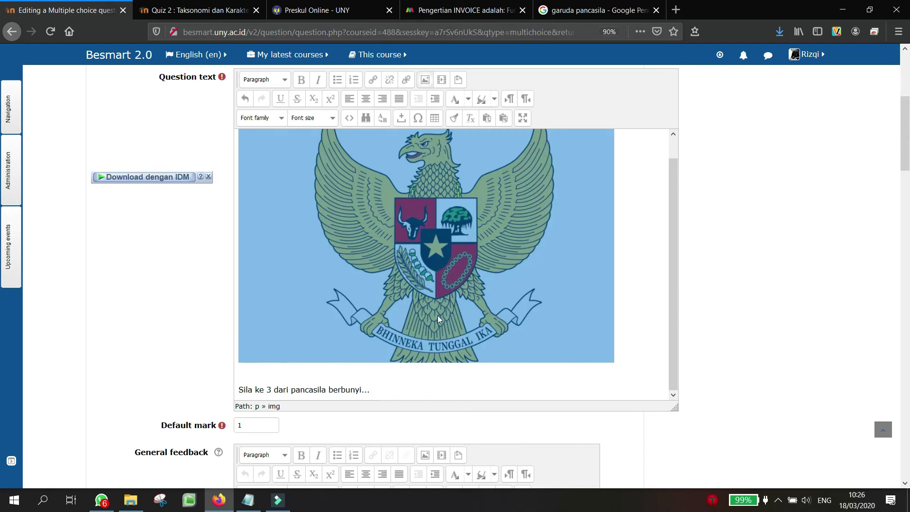
{"action": "left_click", "coordinate": [380, 391]}
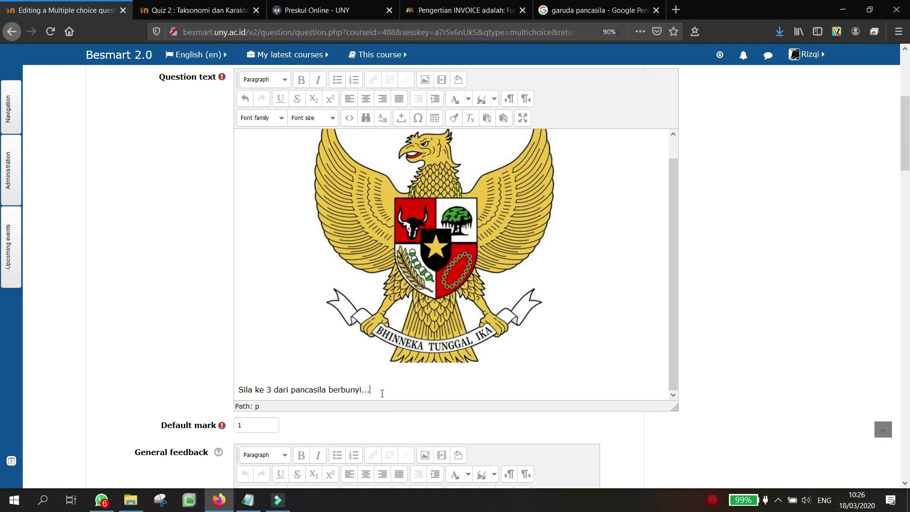
- Enter "Ketuhanan yang maha esa" as the answer text of Choice 2
{"action": "scroll", "coordinate": [754, 323], "scroll_direction": "down", "scroll_amount": 7}
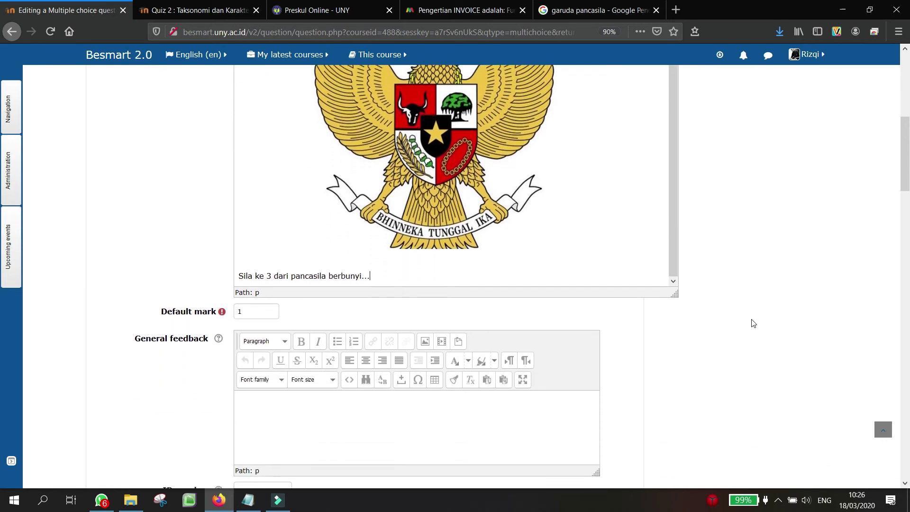
{"action": "scroll", "coordinate": [753, 323], "scroll_direction": "down", "scroll_amount": 4}
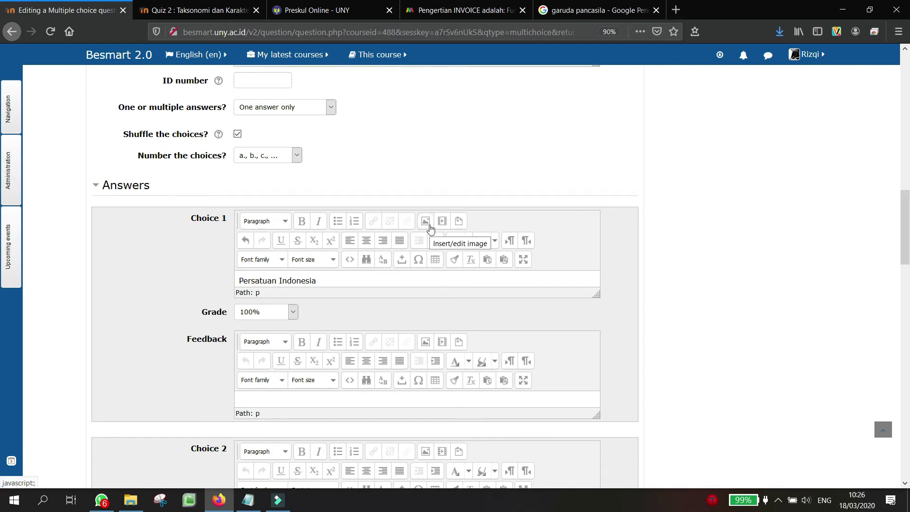
{"action": "scroll", "coordinate": [457, 275], "scroll_direction": "down", "scroll_amount": 1}
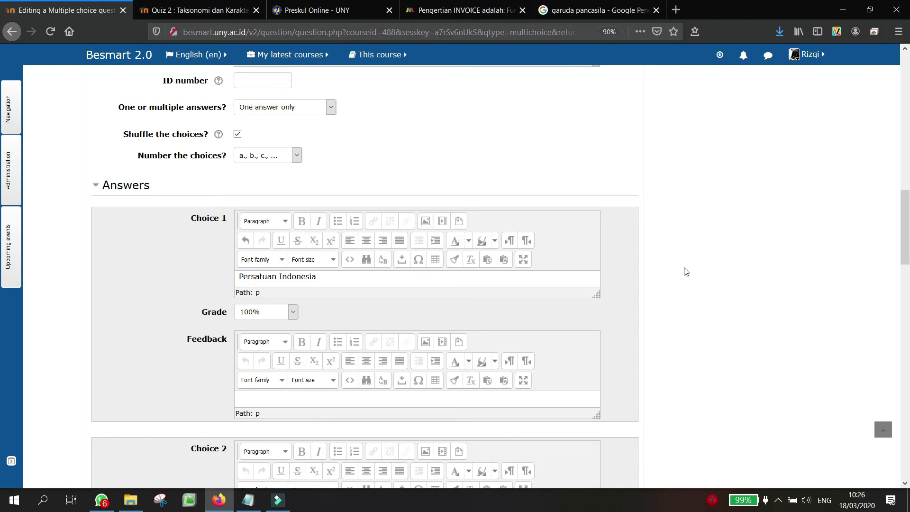
{"action": "scroll", "coordinate": [691, 273], "scroll_direction": "down", "scroll_amount": 4}
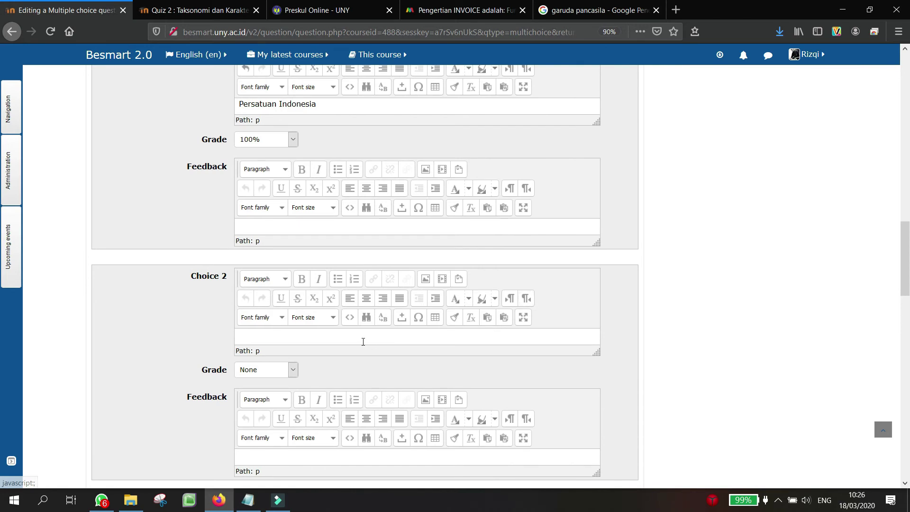
{"action": "left_click", "coordinate": [361, 337]}
{"action": "type", "text": "Ketuhanan"}
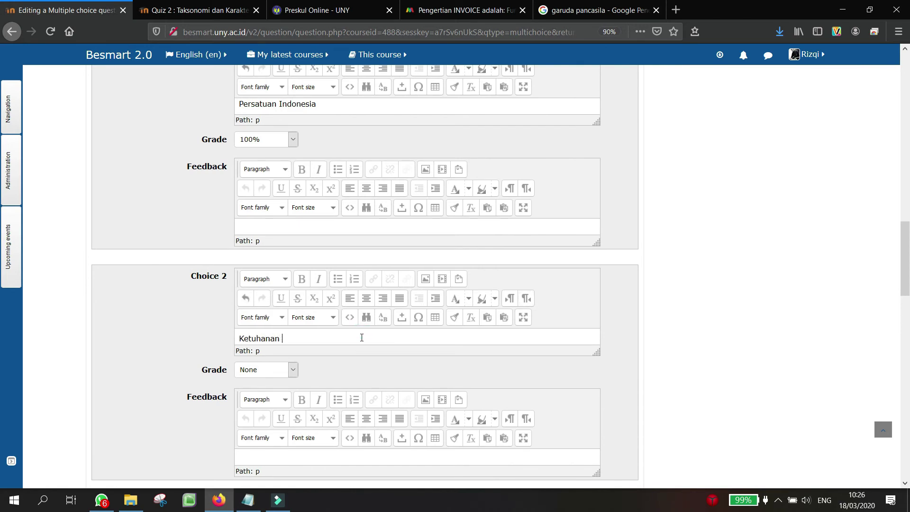
{"action": "type", "text": " yang maha esa"}
{"action": "left_click", "coordinate": [709, 310]}
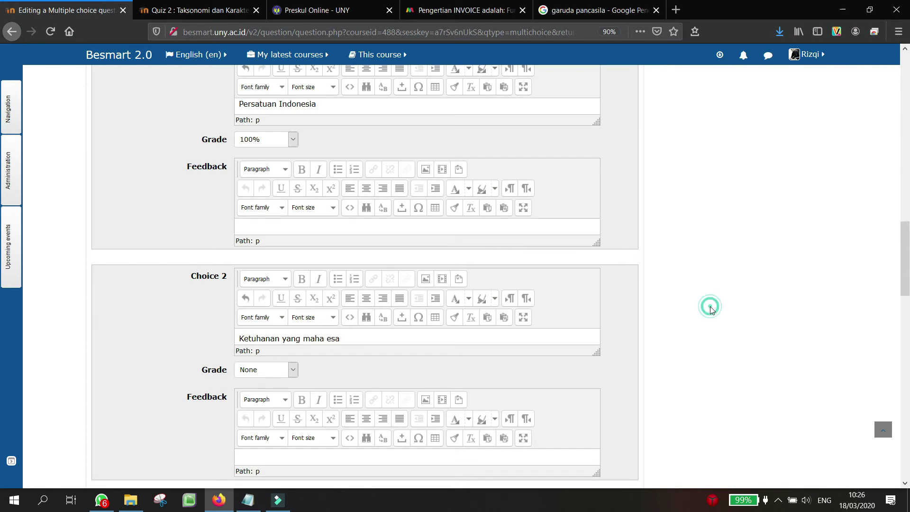
- Enter "Kerakyatan yang dipimpin oleh hikmat kebijaksanaan dalam permusyawaratan" as the answer text of Choice 3
{"action": "scroll", "coordinate": [710, 310], "scroll_direction": "down", "scroll_amount": 5}
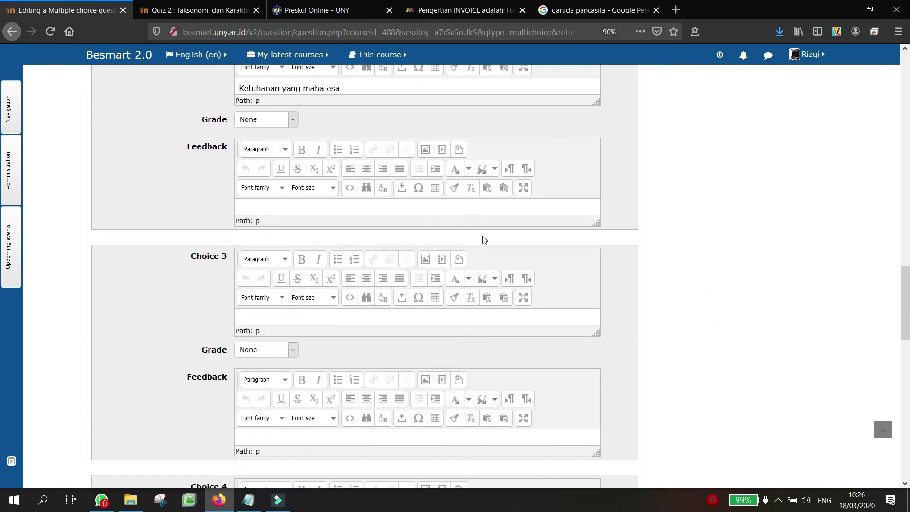
{"action": "left_click", "coordinate": [421, 317]}
{"action": "type", "text": "Ke"}
{"action": "type", "text": "rakyatan yang dipimpin oleh hikmat kebijaksanaan dalam per"}
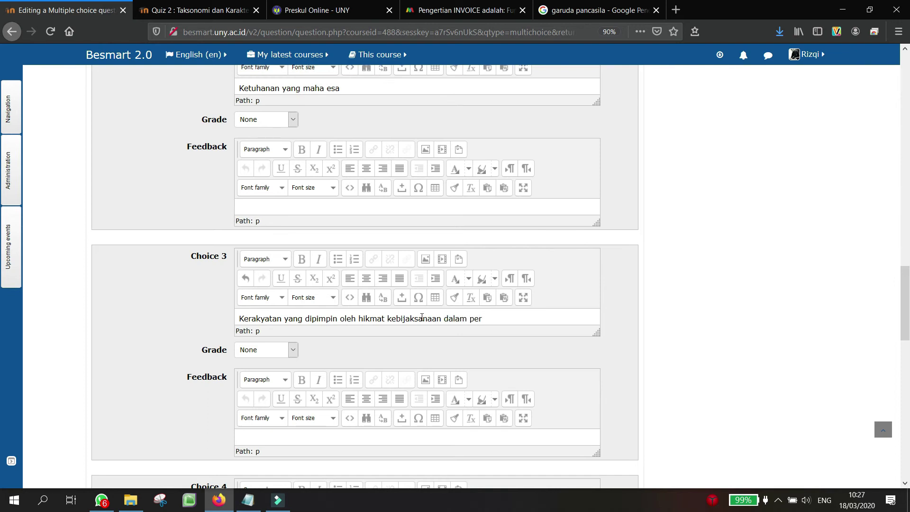
{"action": "type", "text": "syare"}
- Enter "Kemanusiaan yang adil dan beradab" as the answer text of Choice 4
{"action": "scroll", "coordinate": [640, 361], "scroll_direction": "down", "scroll_amount": 5}
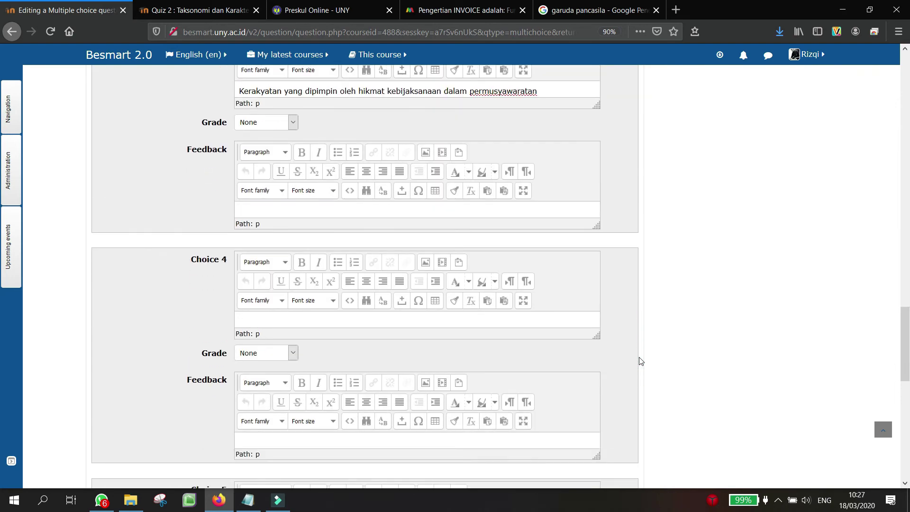
{"action": "left_click", "coordinate": [402, 321]}
{"action": "type", "text": "Kemanusiaan yang adil dan b"}
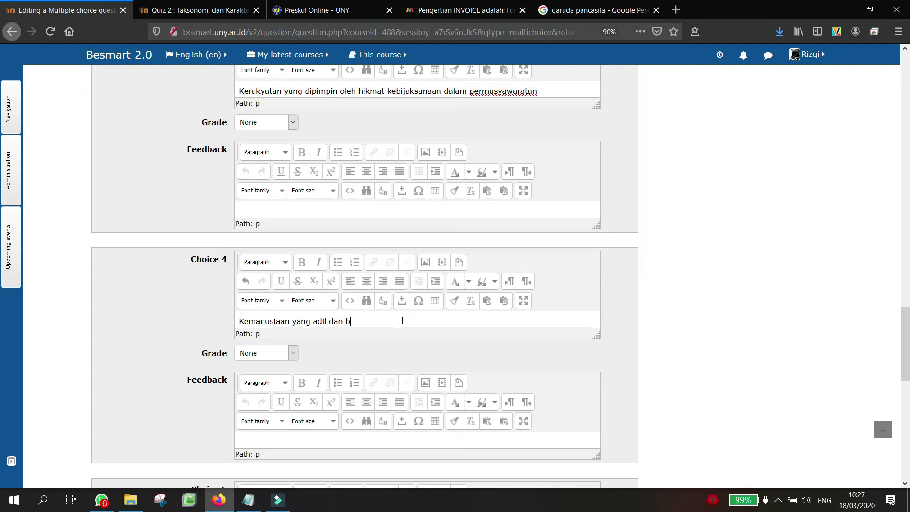
{"action": "type", "text": "eradab"}
- Check the answers entered so far and fill in Choice 5 with "Keadilan sosial bagi seluruh rakyat indonesia"
{"action": "scroll", "coordinate": [731, 315], "scroll_direction": "down", "scroll_amount": 4}
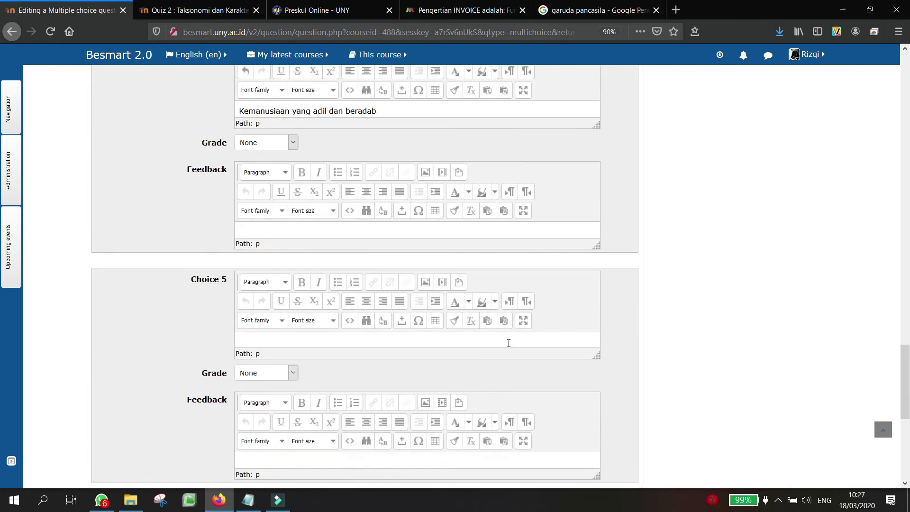
{"action": "left_click", "coordinate": [480, 346]}
{"action": "scroll", "coordinate": [707, 249], "scroll_direction": "up", "scroll_amount": 6}
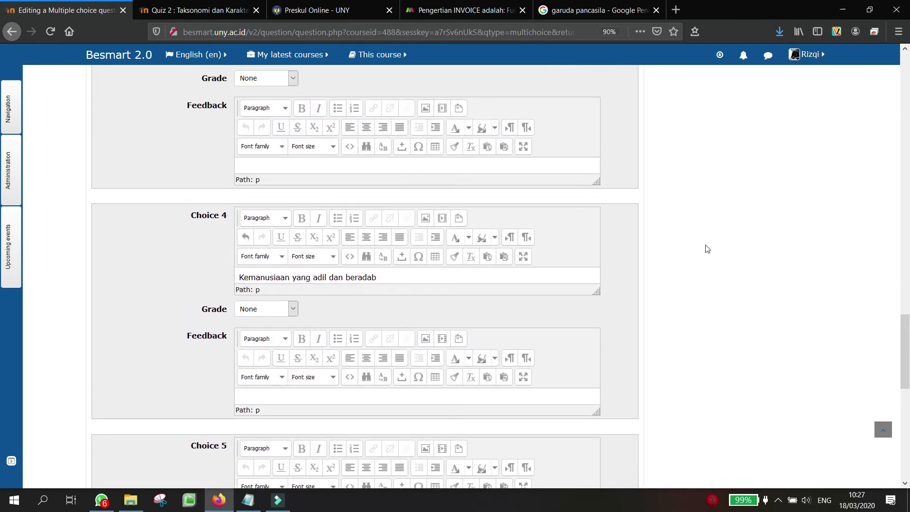
{"action": "scroll", "coordinate": [707, 249], "scroll_direction": "up", "scroll_amount": 5}
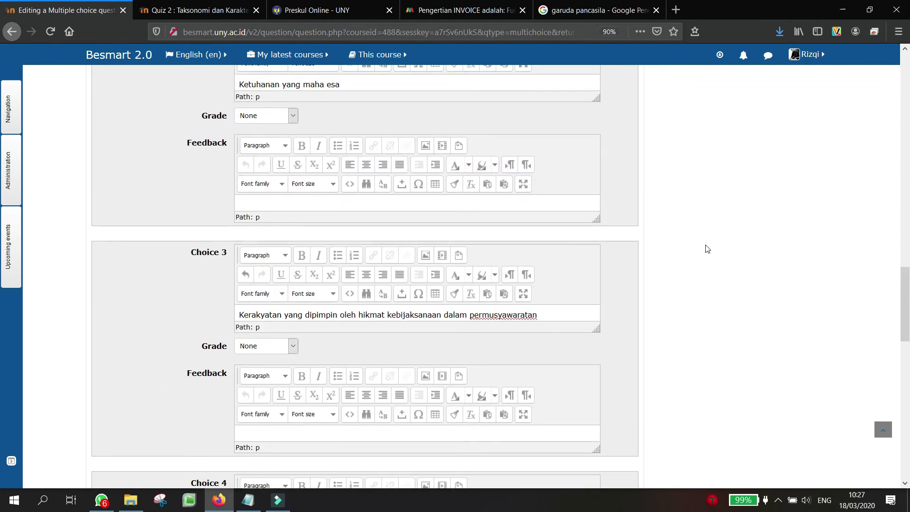
{"action": "scroll", "coordinate": [706, 249], "scroll_direction": "up", "scroll_amount": 4}
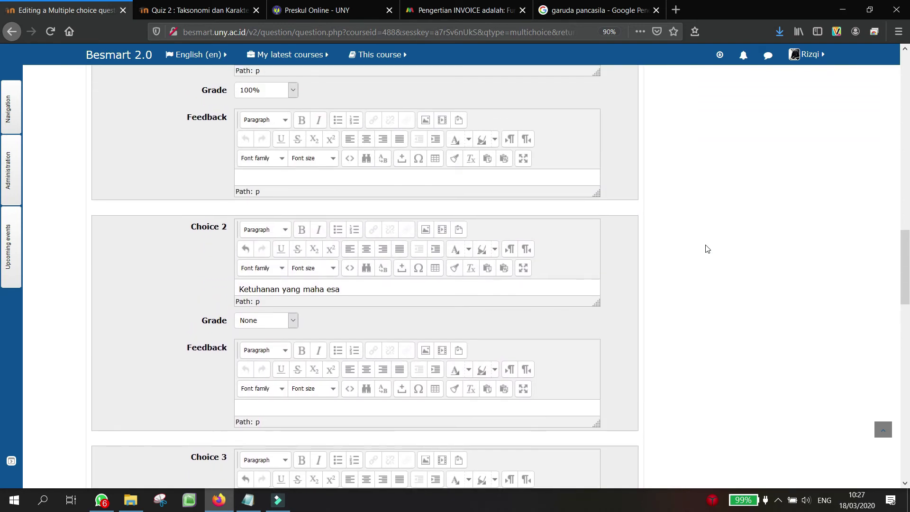
{"action": "scroll", "coordinate": [707, 248], "scroll_direction": "down", "scroll_amount": 5}
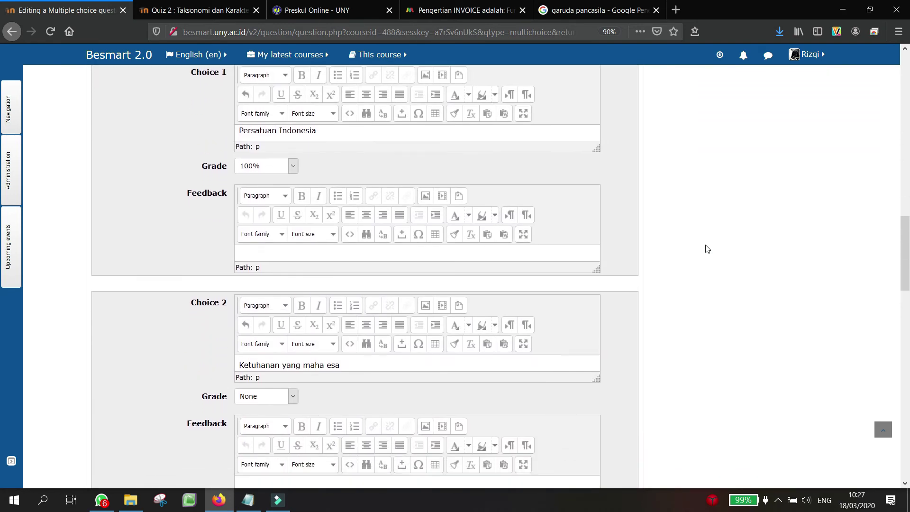
{"action": "scroll", "coordinate": [707, 249], "scroll_direction": "down", "scroll_amount": 12}
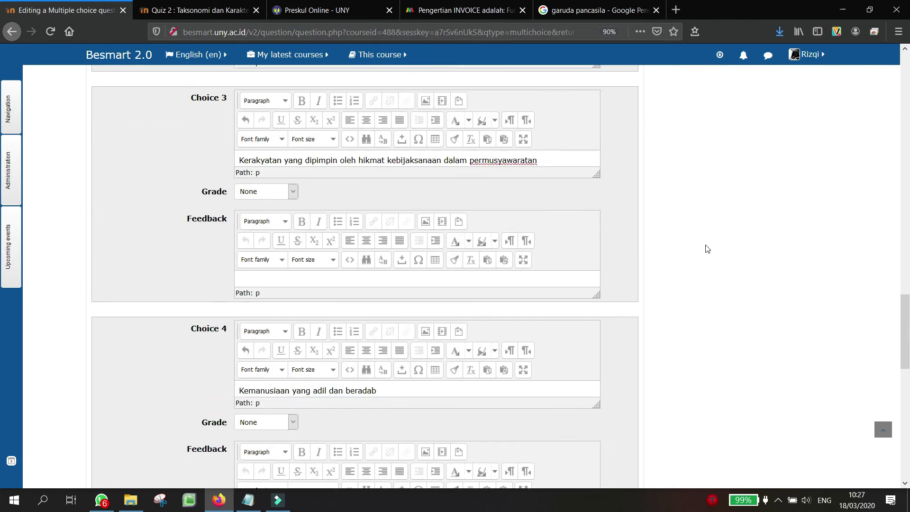
{"action": "scroll", "coordinate": [707, 248], "scroll_direction": "down", "scroll_amount": 2}
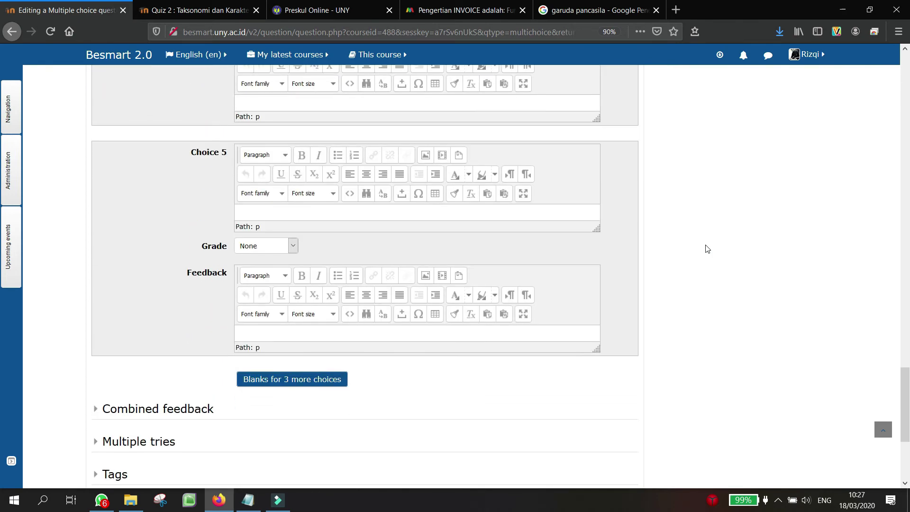
{"action": "type", "text": "Keadilan sosial bagi seluruh rakyat indone"}
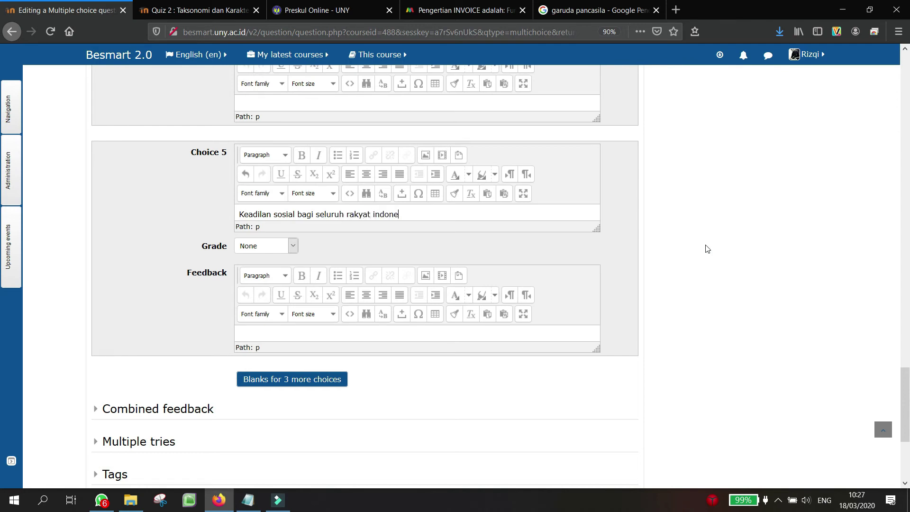
{"action": "type", "text": "sia"}
- Review the answer text and grade of all five choices in the question form
{"action": "scroll", "coordinate": [777, 181], "scroll_direction": "up", "scroll_amount": 8}
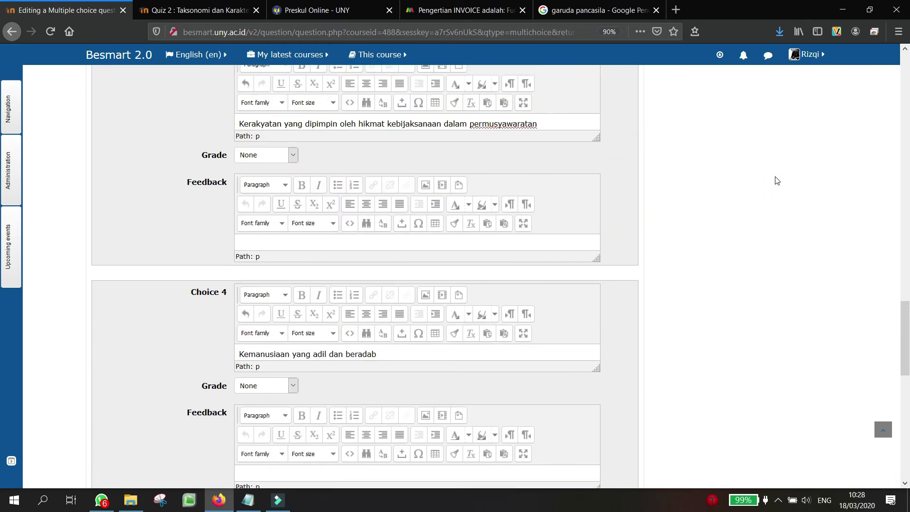
{"action": "scroll", "coordinate": [777, 181], "scroll_direction": "up", "scroll_amount": 8}
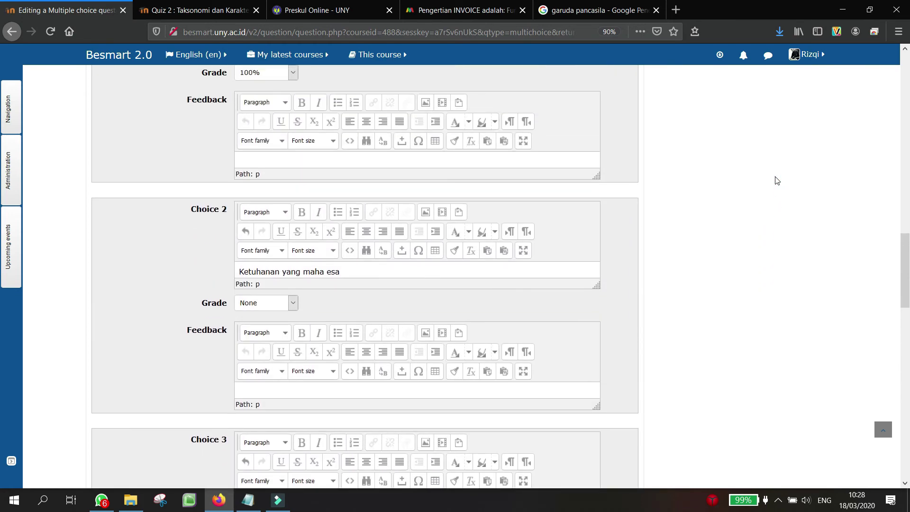
{"action": "scroll", "coordinate": [777, 181], "scroll_direction": "up", "scroll_amount": 4}
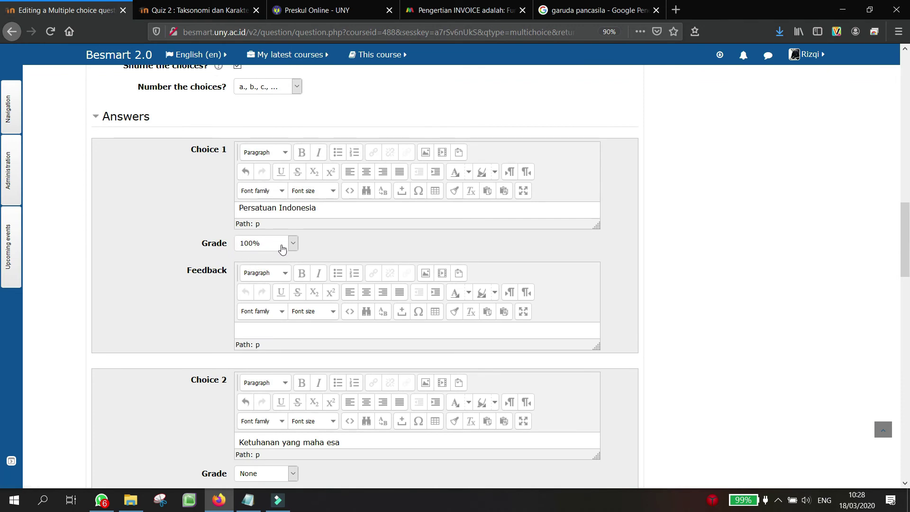
{"action": "scroll", "coordinate": [306, 247], "scroll_direction": "down", "scroll_amount": 3}
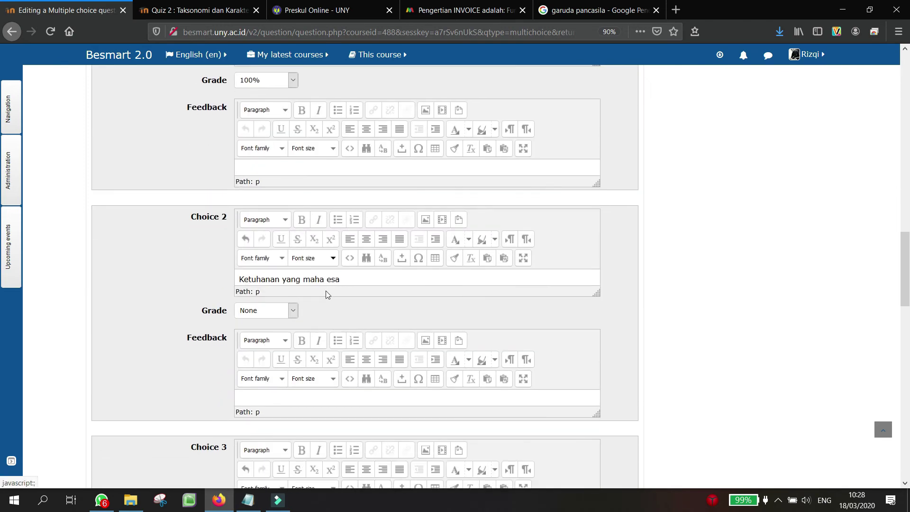
{"action": "scroll", "coordinate": [327, 303], "scroll_direction": "down", "scroll_amount": 3}
{"action": "scroll", "coordinate": [330, 317], "scroll_direction": "down", "scroll_amount": 3}
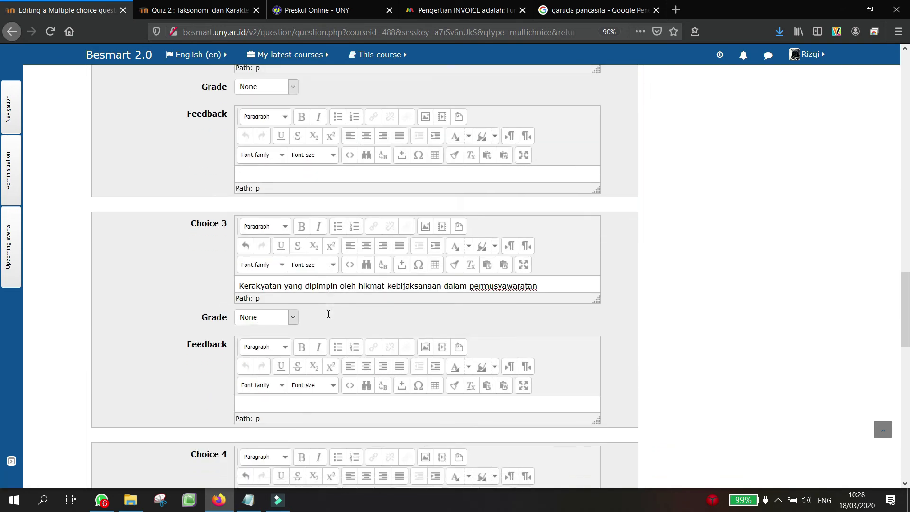
{"action": "scroll", "coordinate": [329, 316], "scroll_direction": "down", "scroll_amount": 3}
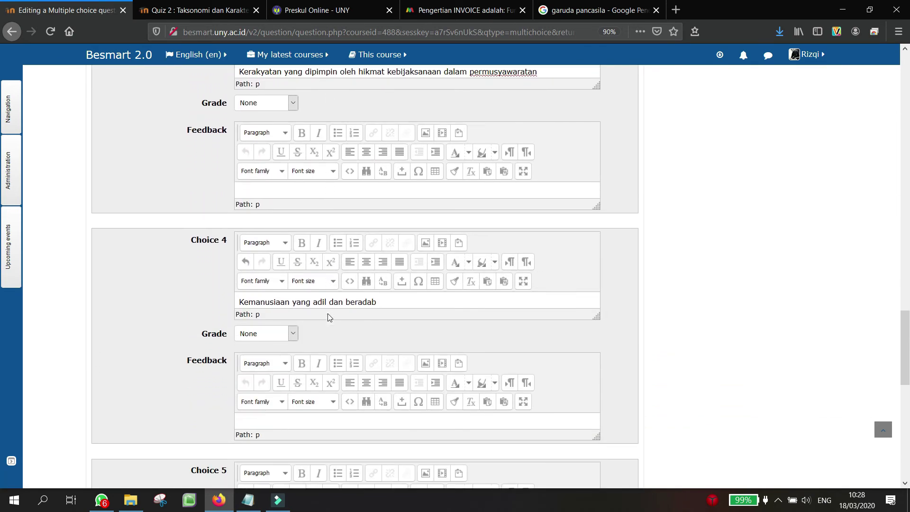
{"action": "scroll", "coordinate": [329, 317], "scroll_direction": "down", "scroll_amount": 3}
{"action": "scroll", "coordinate": [328, 316], "scroll_direction": "down", "scroll_amount": 1}
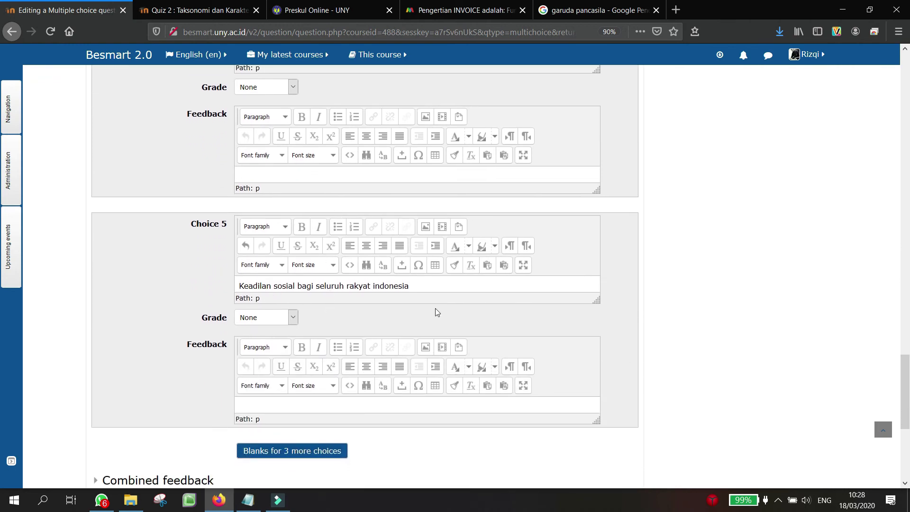
{"action": "scroll", "coordinate": [434, 311], "scroll_direction": "down", "scroll_amount": 2}
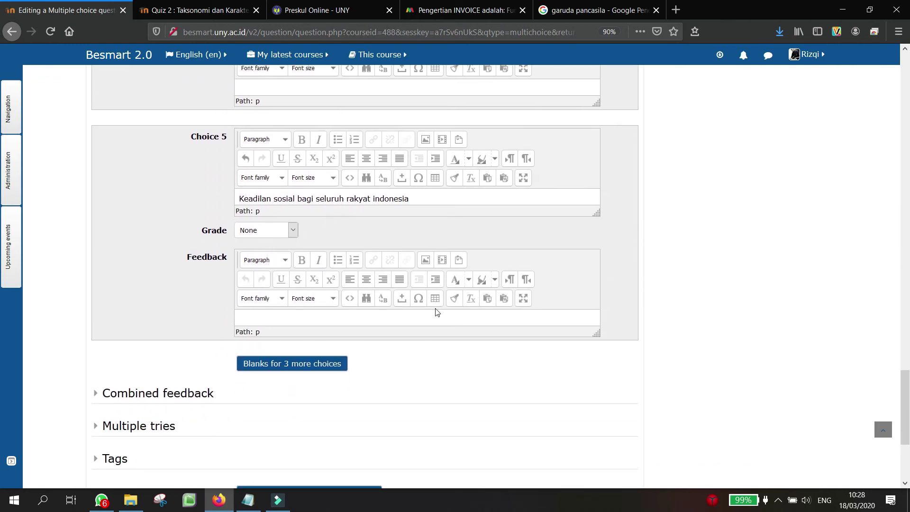
{"action": "scroll", "coordinate": [436, 311], "scroll_direction": "up", "scroll_amount": 1}
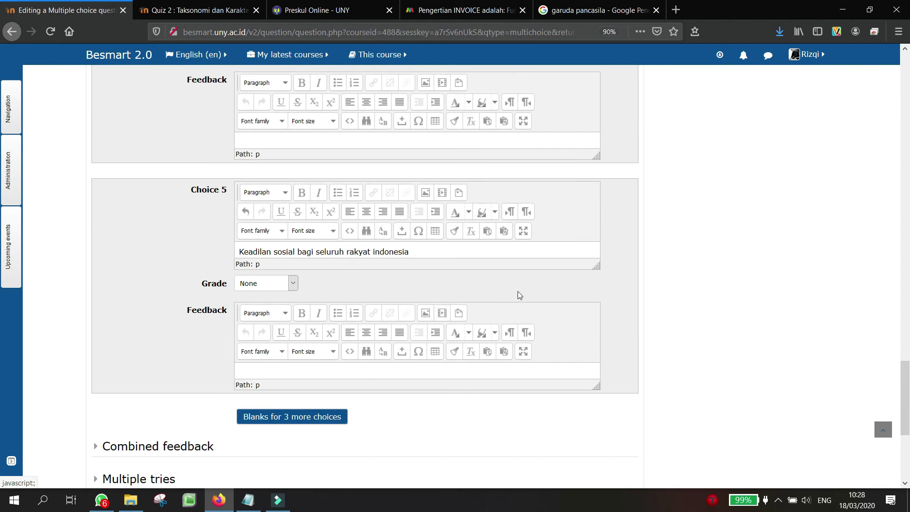
{"action": "scroll", "coordinate": [519, 295], "scroll_direction": "up", "scroll_amount": 1}
{"action": "scroll", "coordinate": [519, 295], "scroll_direction": "up", "scroll_amount": 1}
{"action": "scroll", "coordinate": [520, 295], "scroll_direction": "up", "scroll_amount": 2}
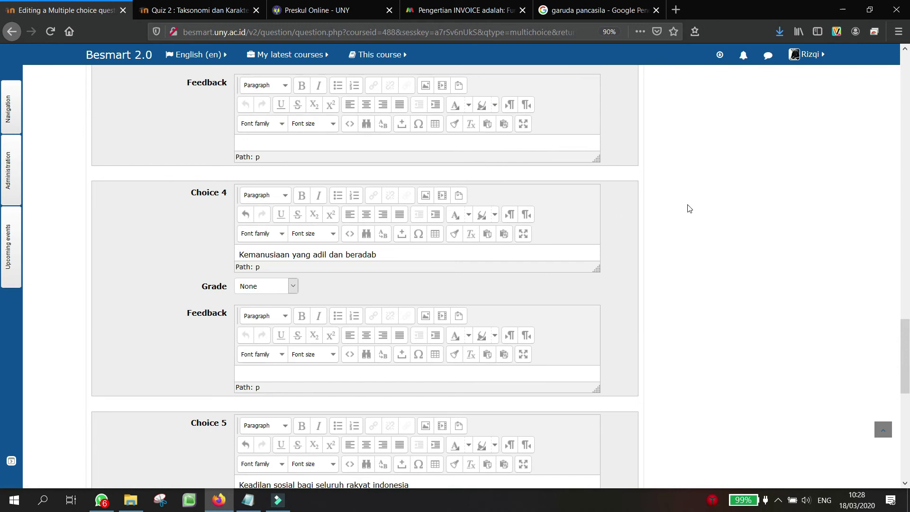
{"action": "scroll", "coordinate": [688, 209], "scroll_direction": "down", "scroll_amount": 2}
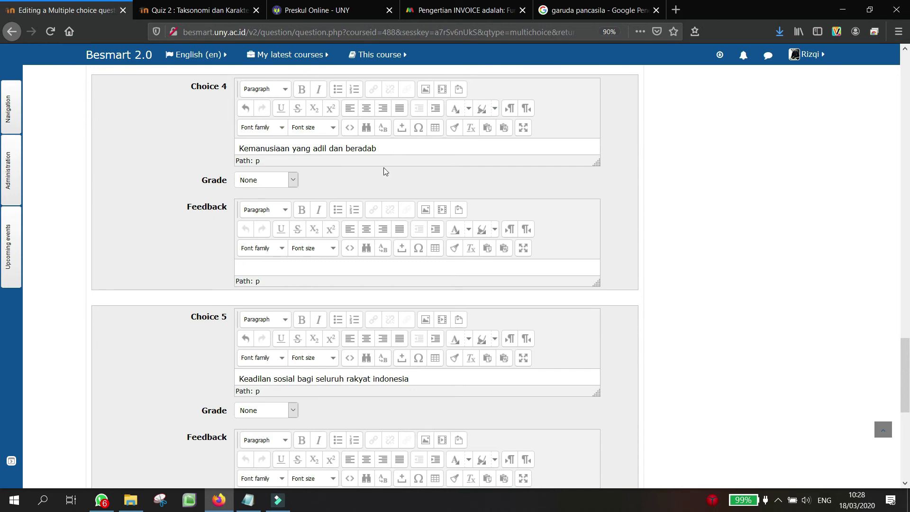
- Save the completed Pancasila multiple choice question to the quiz
{"action": "scroll", "coordinate": [385, 171], "scroll_direction": "down", "scroll_amount": 4}
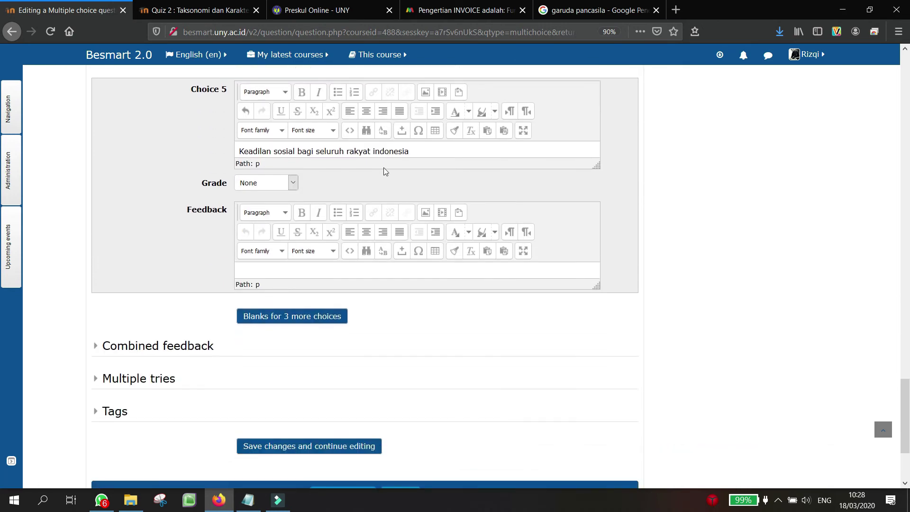
{"action": "scroll", "coordinate": [385, 171], "scroll_direction": "down", "scroll_amount": 3}
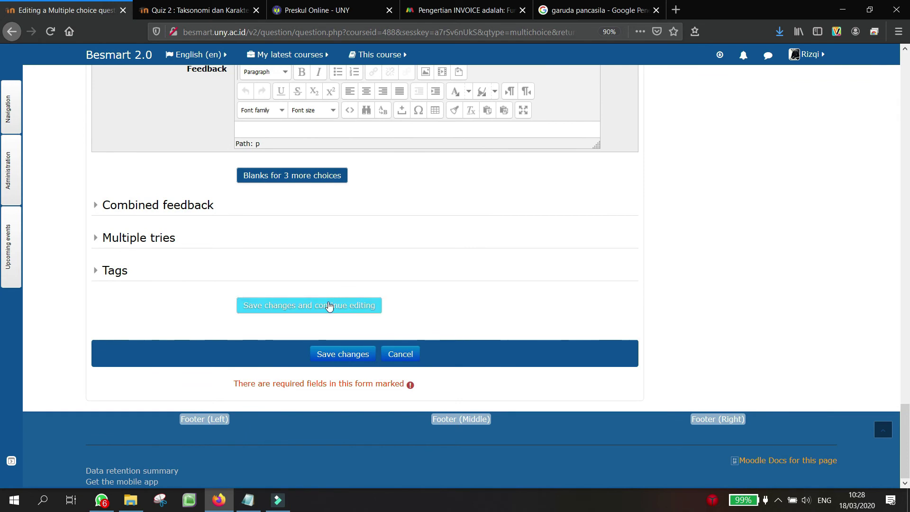
{"action": "left_click", "coordinate": [338, 360]}
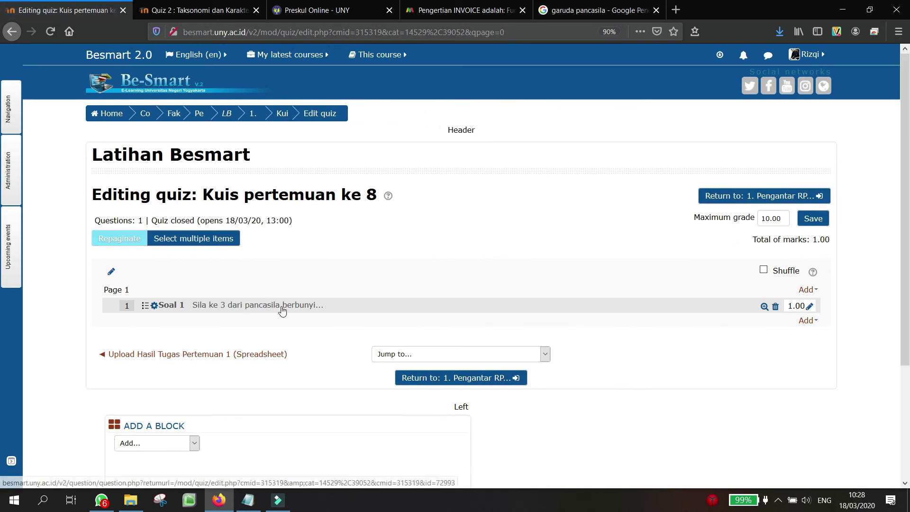
- Preview question Soal 1 in a maximized window, examine its image, text and answer choices, and close the preview
{"action": "left_click", "coordinate": [763, 307]}
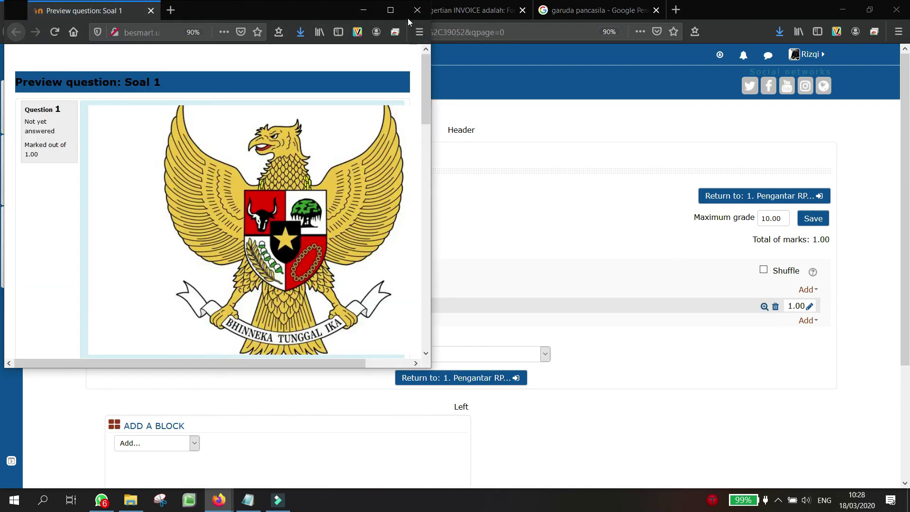
{"action": "left_click", "coordinate": [390, 10]}
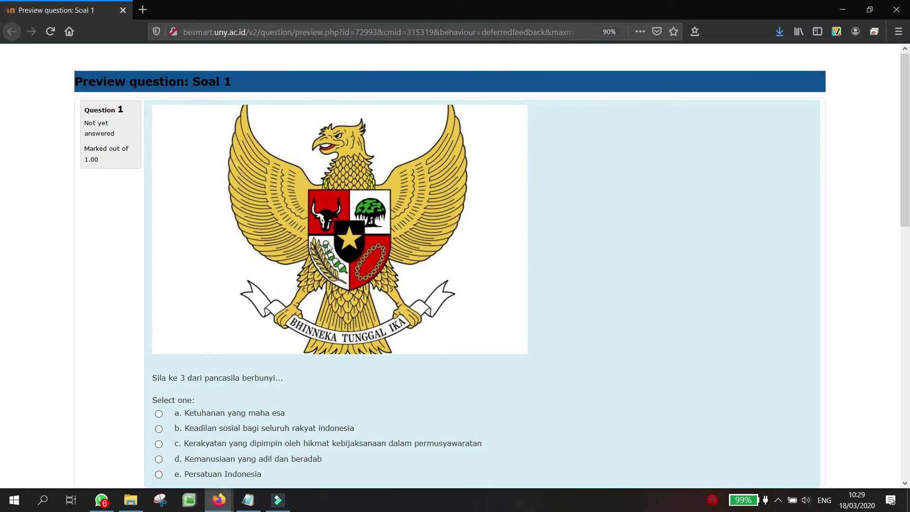
{"action": "scroll", "coordinate": [331, 247], "scroll_direction": "down", "scroll_amount": 3}
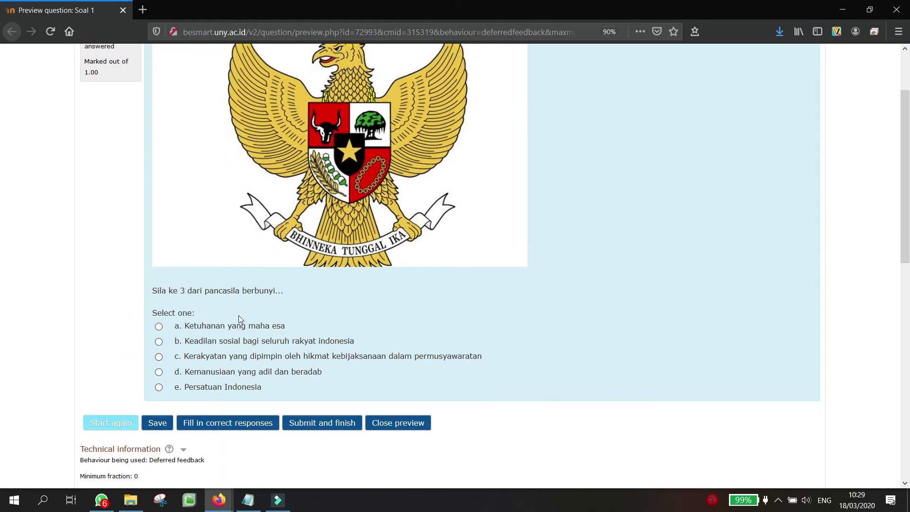
{"action": "scroll", "coordinate": [245, 356], "scroll_direction": "up", "scroll_amount": 3}
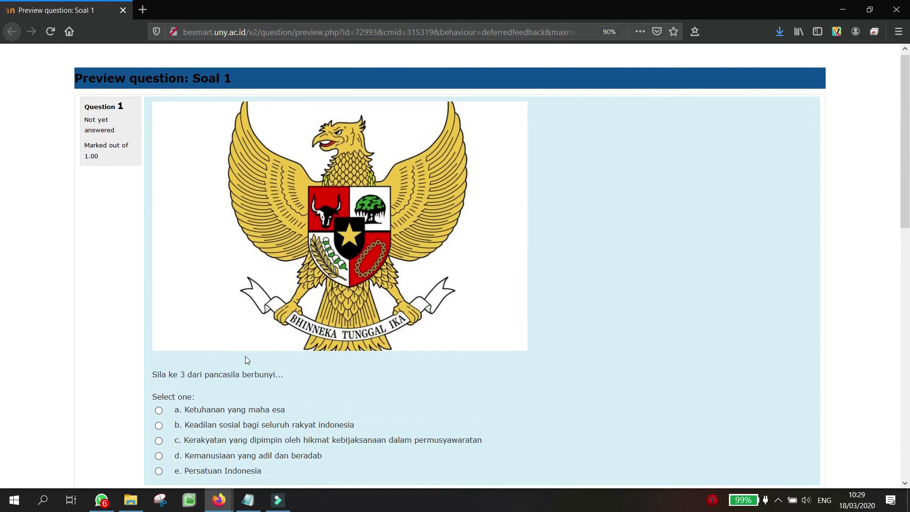
{"action": "scroll", "coordinate": [240, 384], "scroll_direction": "down", "scroll_amount": 8}
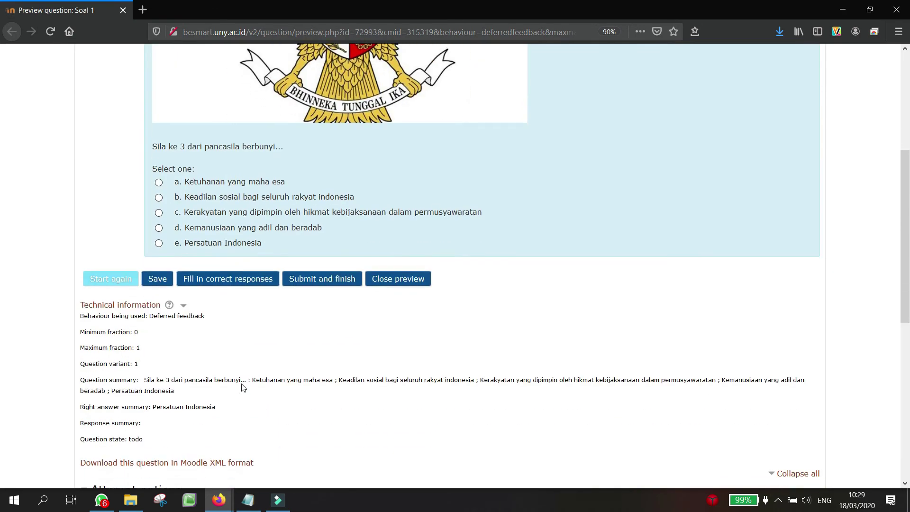
{"action": "scroll", "coordinate": [240, 384], "scroll_direction": "up", "scroll_amount": 5}
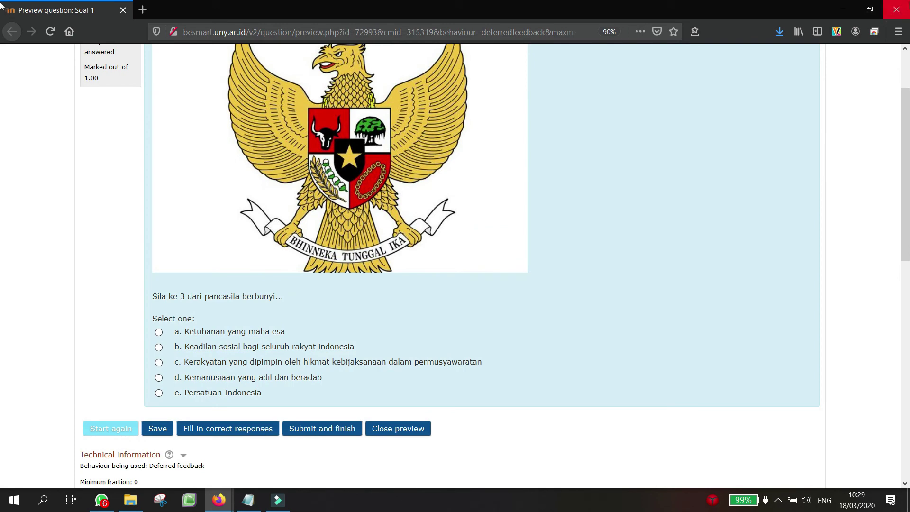
{"action": "left_click", "coordinate": [904, 7]}
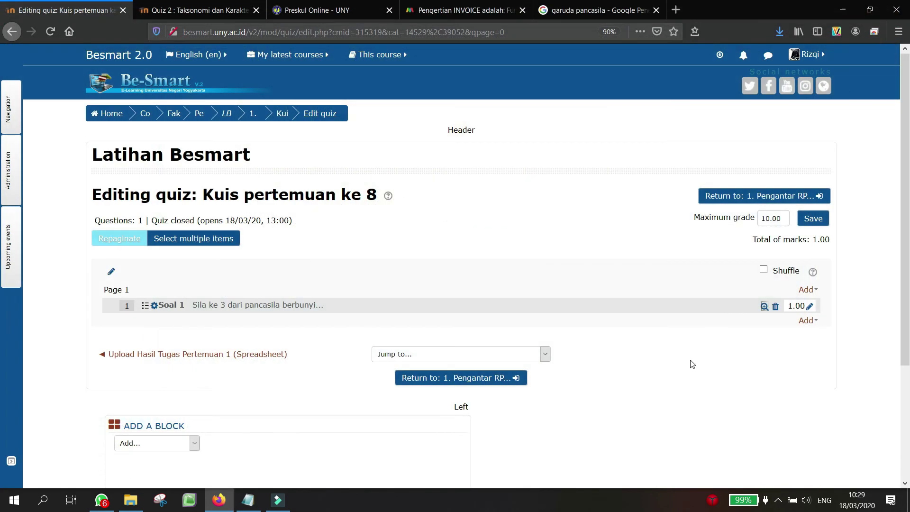
- Add a new question of the Multiple choice type after Soal 1 in the quiz
{"action": "scroll", "coordinate": [846, 303], "scroll_direction": "down", "scroll_amount": 2}
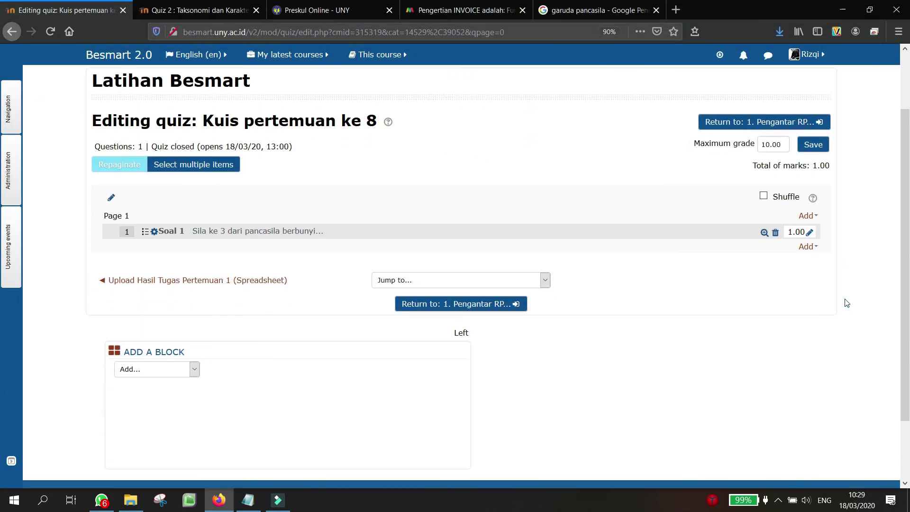
{"action": "scroll", "coordinate": [847, 303], "scroll_direction": "up", "scroll_amount": 1}
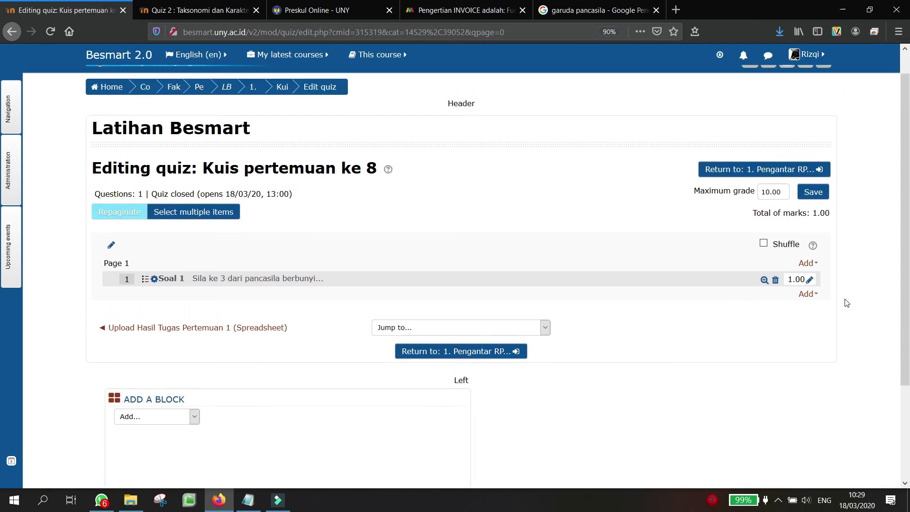
{"action": "left_click", "coordinate": [805, 296]}
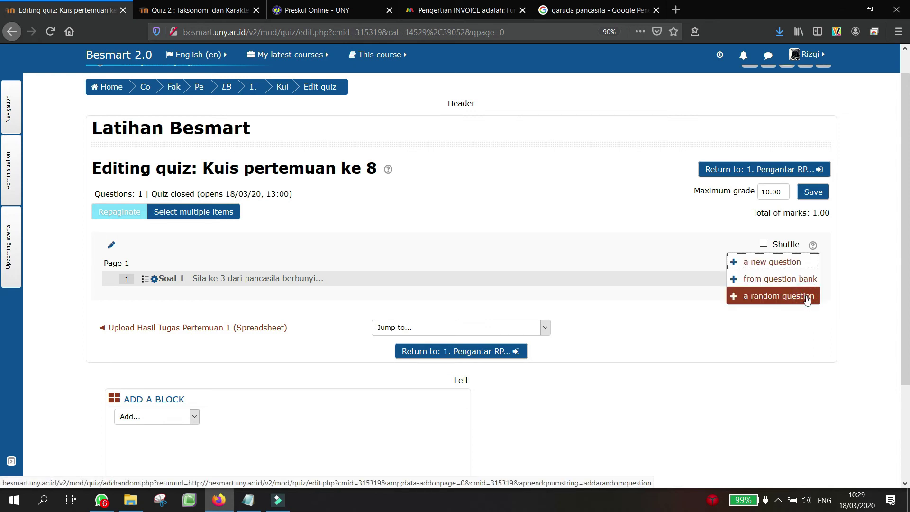
{"action": "left_click", "coordinate": [777, 265]}
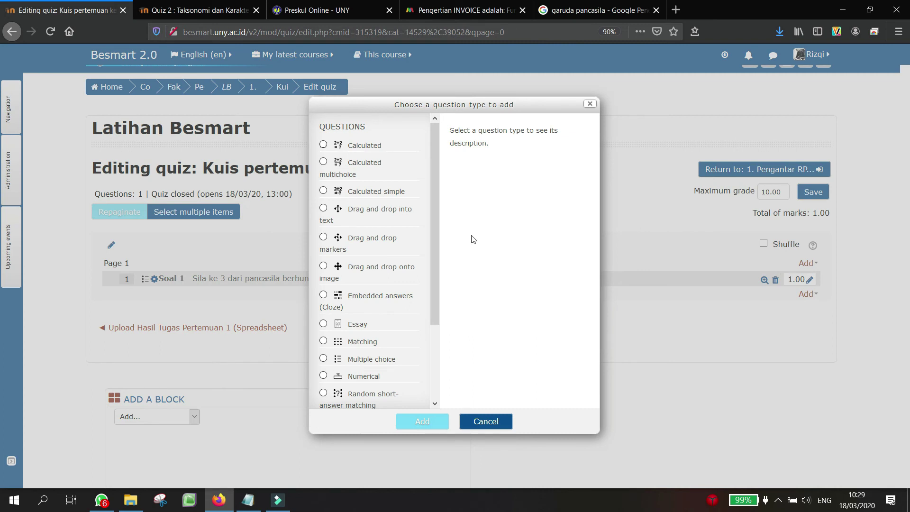
{"action": "left_click_drag", "start_coordinate": [437, 225], "coordinate": [435, 284]}
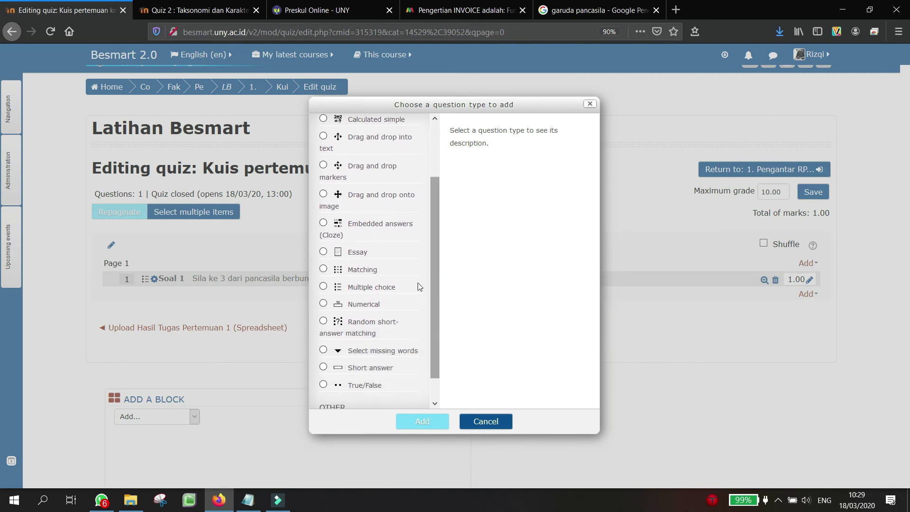
{"action": "left_click", "coordinate": [390, 289]}
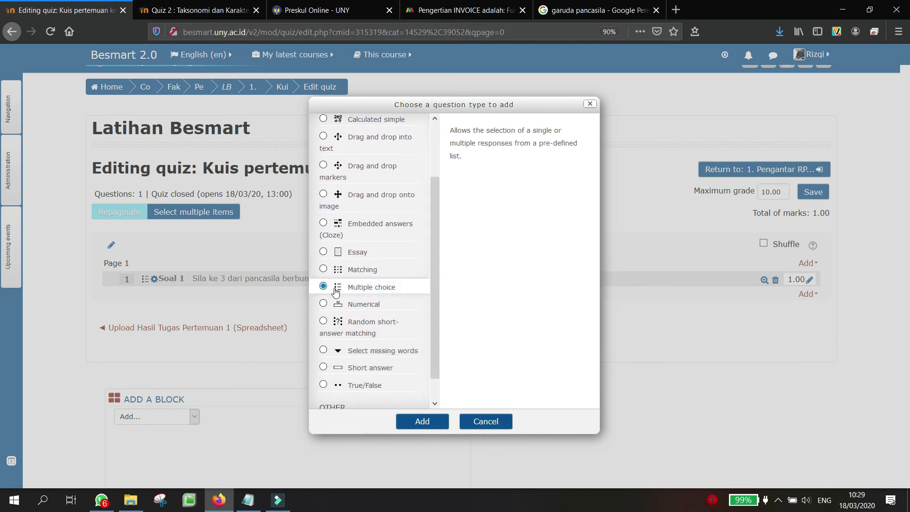
{"action": "left_click", "coordinate": [427, 428]}
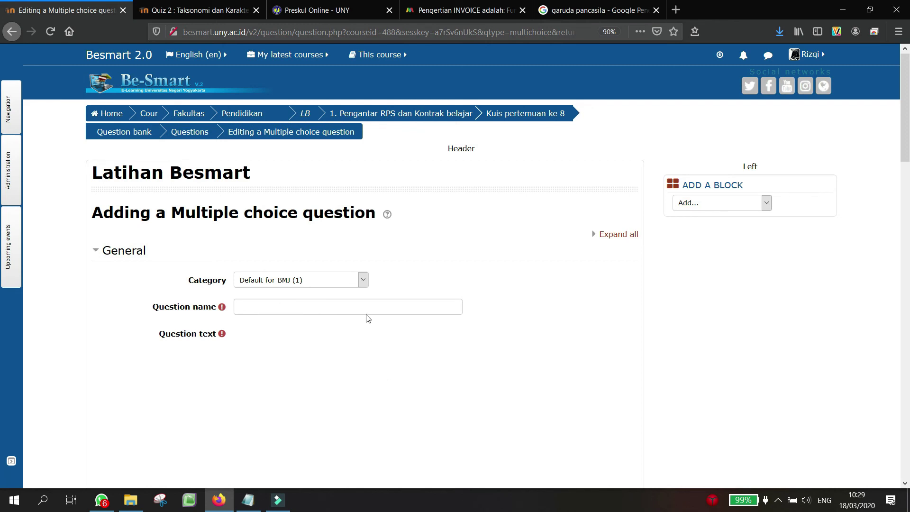
- Name the question "Soal 2" and enter the question text "Siapakah presiden pertama republik Indonesia?"
{"action": "scroll", "coordinate": [586, 258], "scroll_direction": "down", "scroll_amount": 3}
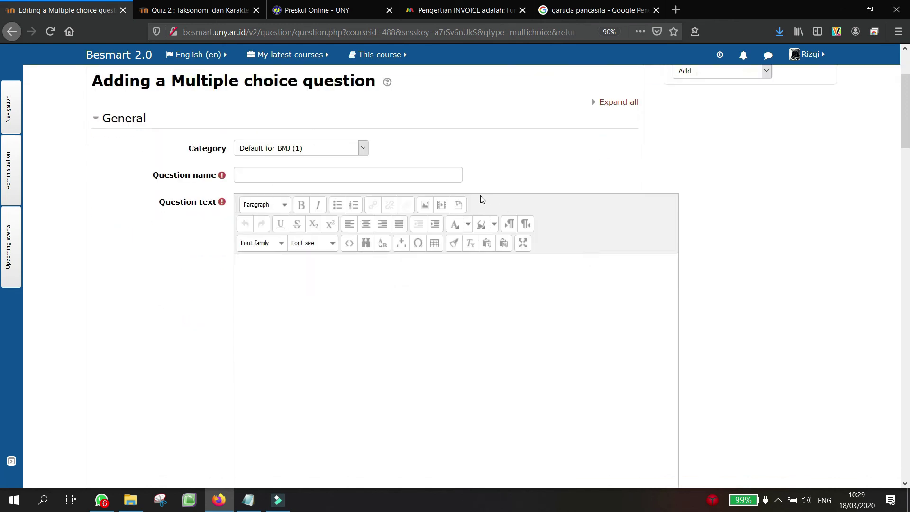
{"action": "left_click", "coordinate": [443, 178]}
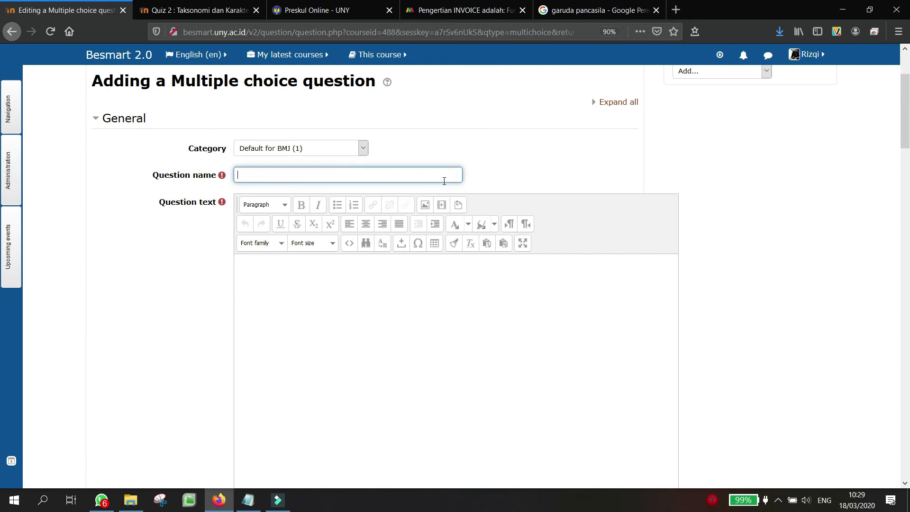
{"action": "type", "text": "Soal 2"}
{"action": "left_click", "coordinate": [381, 322]}
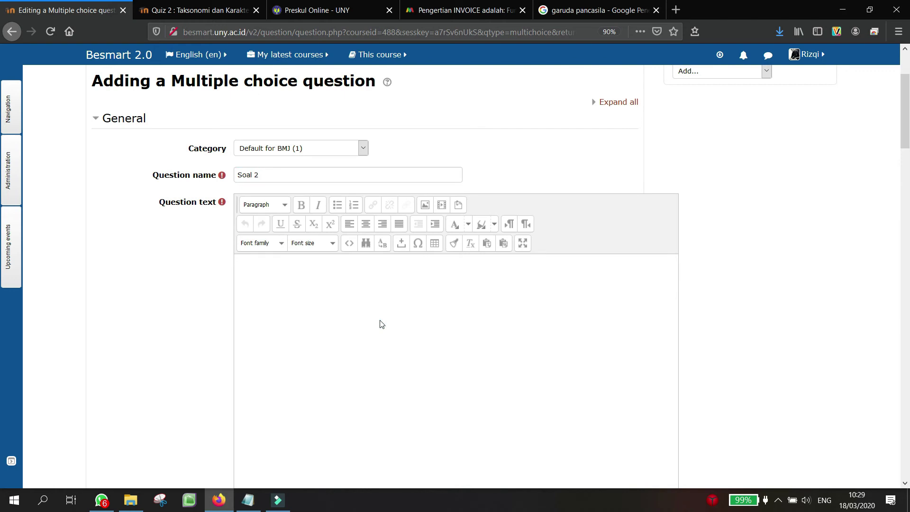
{"action": "type", "text": "Siapakah"}
{"action": "type", "text": " pre"}
{"action": "key", "text": "BackSpace"}
{"action": "type", "text": "residen pertama re"}
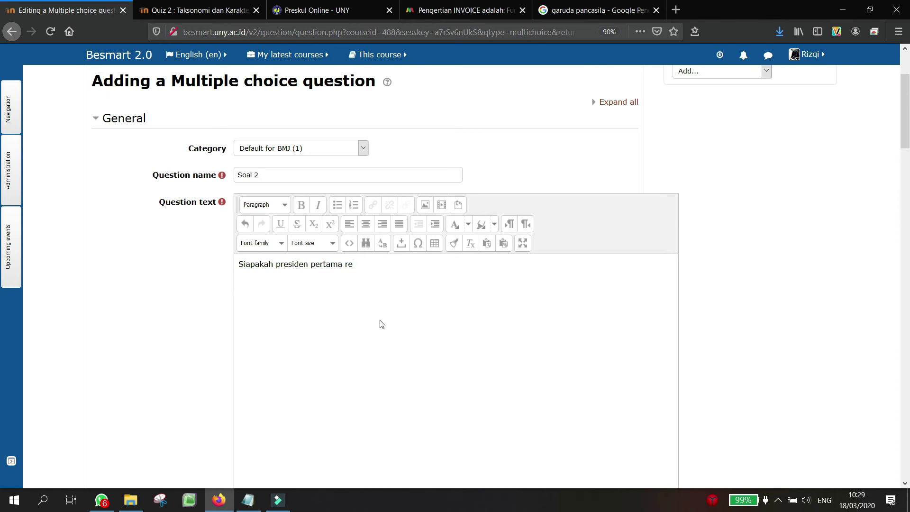
{"action": "type", "text": "publik Indonesia?"}
- Restrict the presiden pertama question to "One answer only"
{"action": "scroll", "coordinate": [382, 324], "scroll_direction": "down", "scroll_amount": 7}
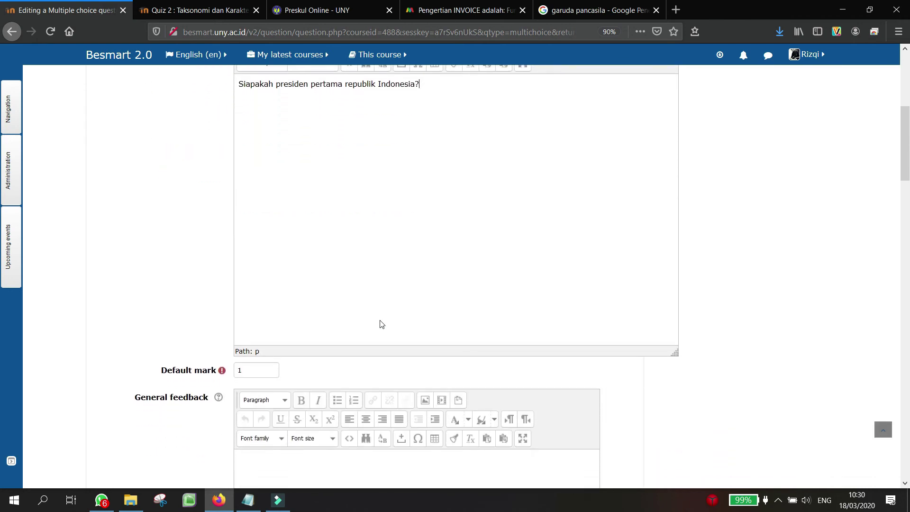
{"action": "scroll", "coordinate": [382, 324], "scroll_direction": "down", "scroll_amount": 1}
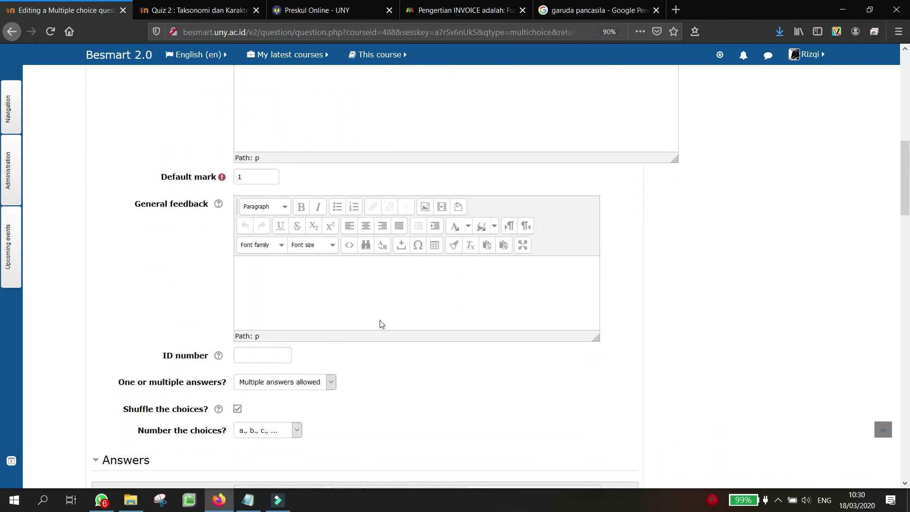
{"action": "scroll", "coordinate": [381, 324], "scroll_direction": "down", "scroll_amount": 1}
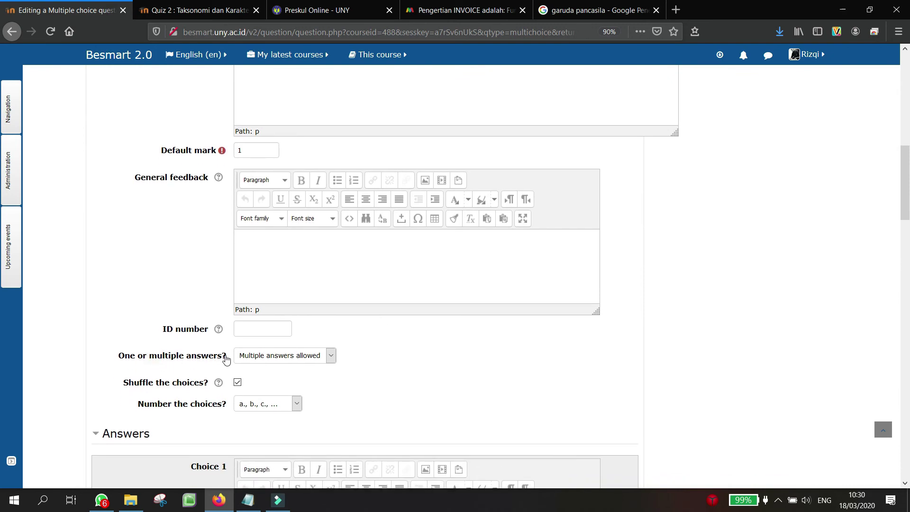
{"action": "left_click", "coordinate": [281, 360]}
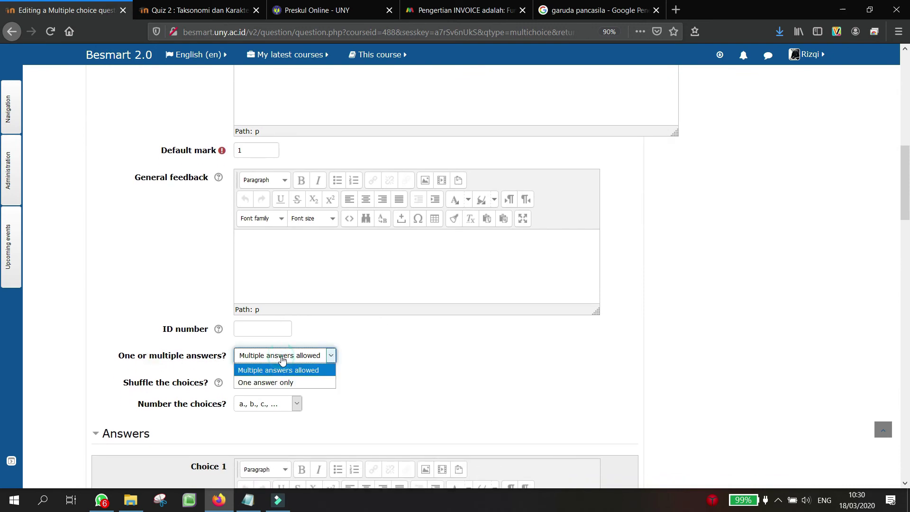
{"action": "left_click", "coordinate": [280, 380]}
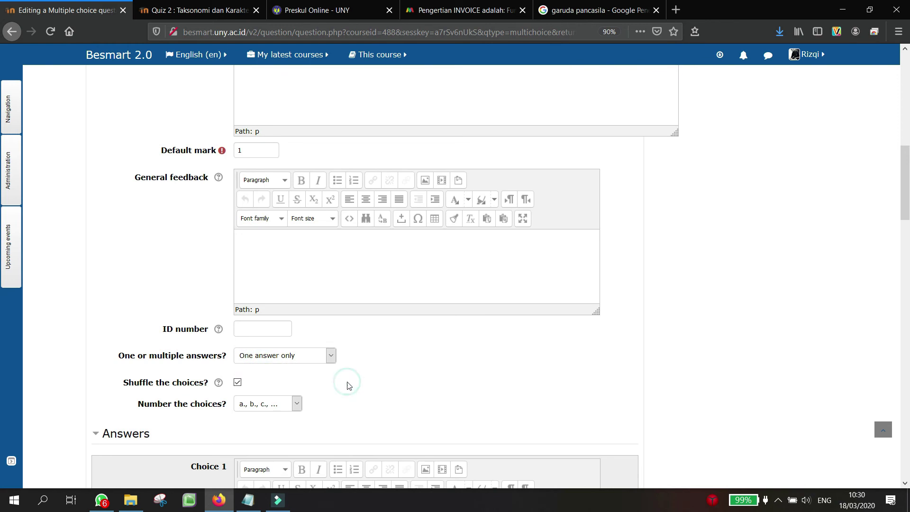
- Enter "Soekarno" as the answer text of Choice 1 and set its grade to 100%
{"action": "scroll", "coordinate": [348, 386], "scroll_direction": "down", "scroll_amount": 3}
{"action": "scroll", "coordinate": [347, 384], "scroll_direction": "down", "scroll_amount": 2}
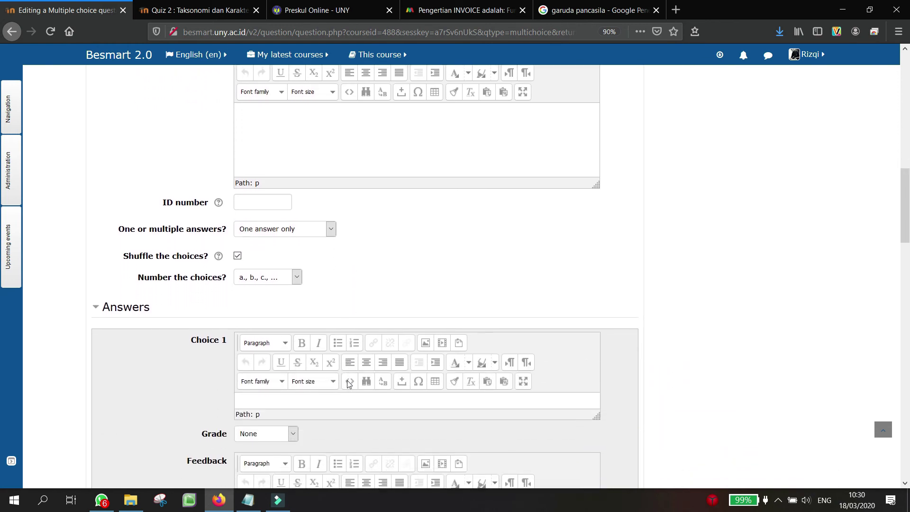
{"action": "left_click", "coordinate": [334, 394]}
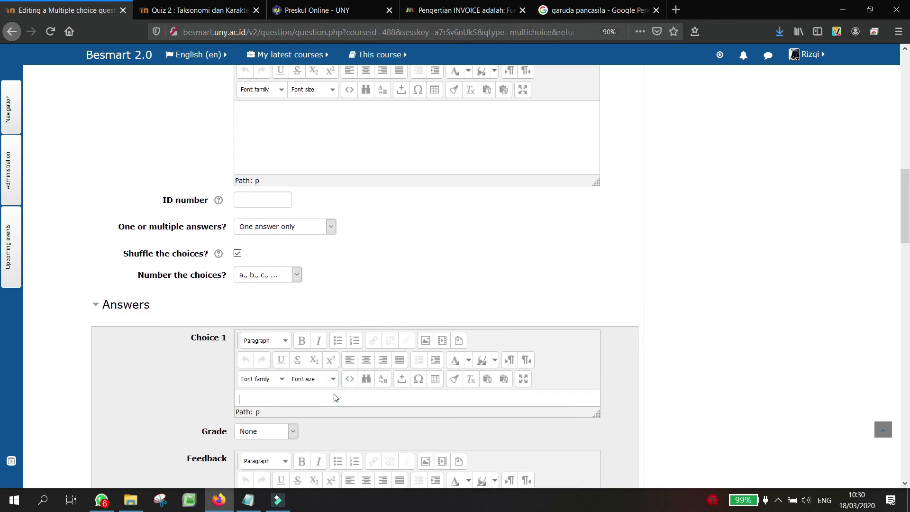
{"action": "type", "text": "Soekarno"}
{"action": "left_click", "coordinate": [290, 431]}
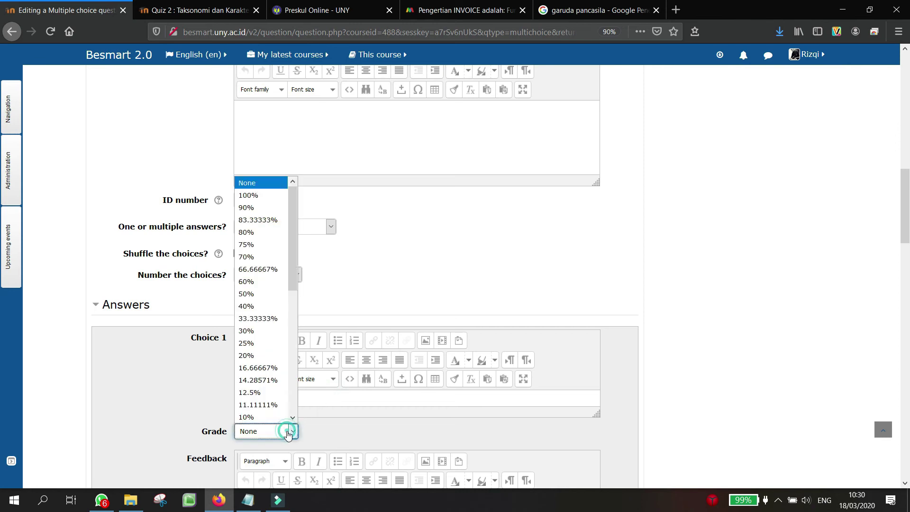
{"action": "left_click", "coordinate": [273, 199]}
{"action": "left_click", "coordinate": [358, 425]}
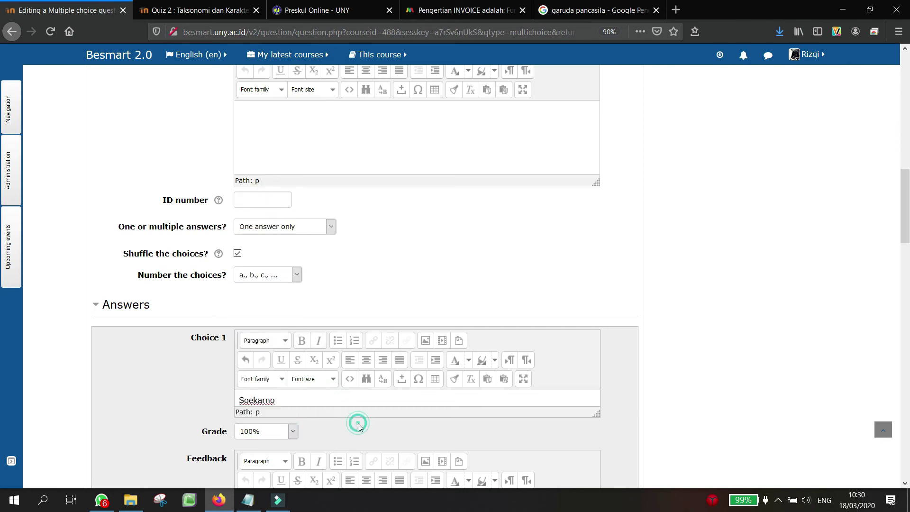
- Enter "Soeharto" as the answer text of Choice 2 and "BJ Habibie" as that of Choice 3
{"action": "scroll", "coordinate": [358, 425], "scroll_direction": "down", "scroll_amount": 5}
{"action": "left_click", "coordinate": [345, 370]}
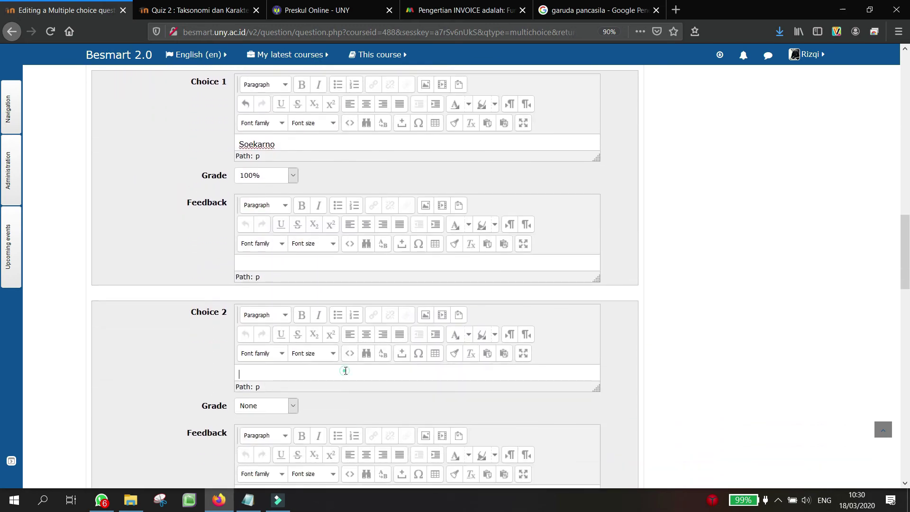
{"action": "type", "text": "Soeharto"}
{"action": "left_click", "coordinate": [351, 400]}
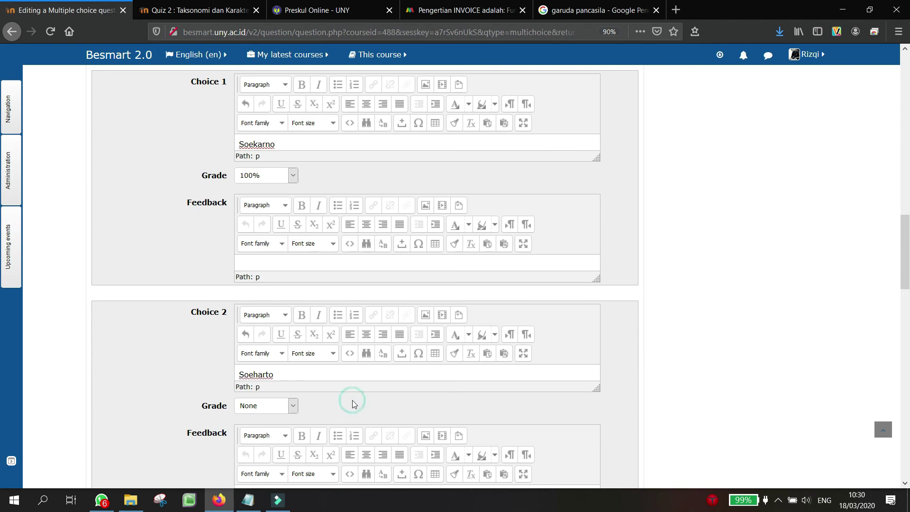
{"action": "scroll", "coordinate": [353, 402], "scroll_direction": "down", "scroll_amount": 4}
{"action": "left_click", "coordinate": [345, 394]}
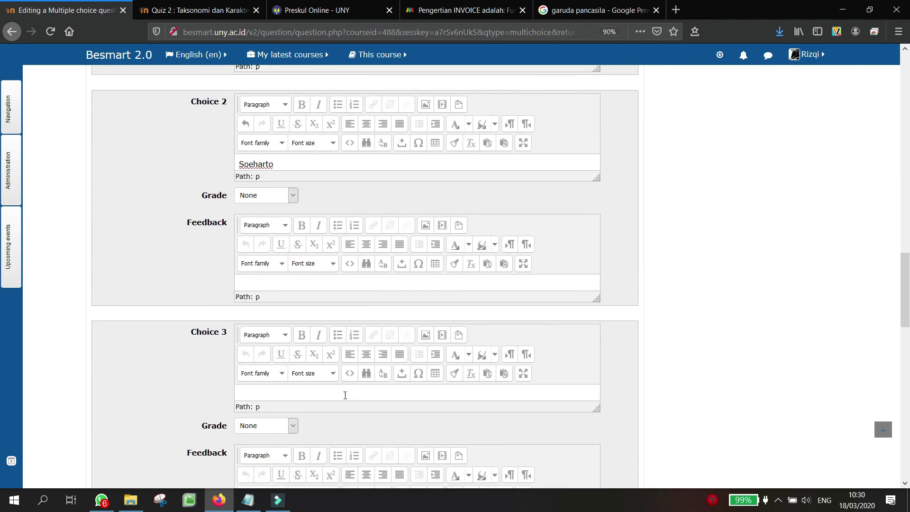
{"action": "type", "text": "BJ Habibie"}
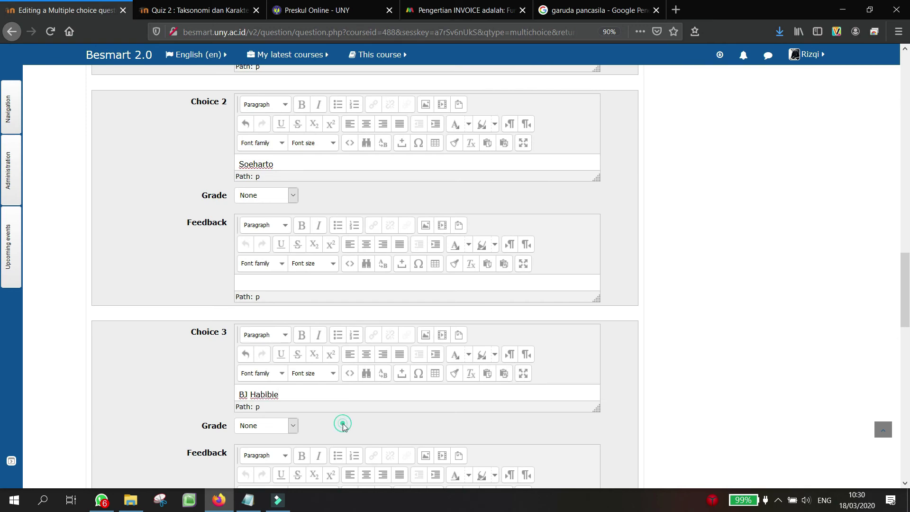
- Enter "Megawati" as the answer text of Choice 4 and "Gusdur" as that of Choice 5
{"action": "scroll", "coordinate": [344, 407], "scroll_direction": "down", "scroll_amount": 5}
{"action": "left_click", "coordinate": [322, 398]}
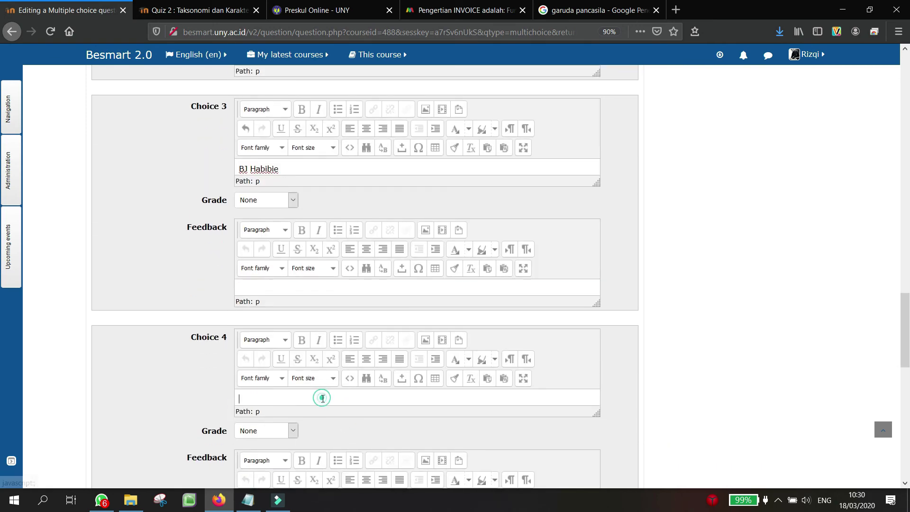
{"action": "type", "text": "Meh"}
{"action": "key", "text": "BackSpace"}
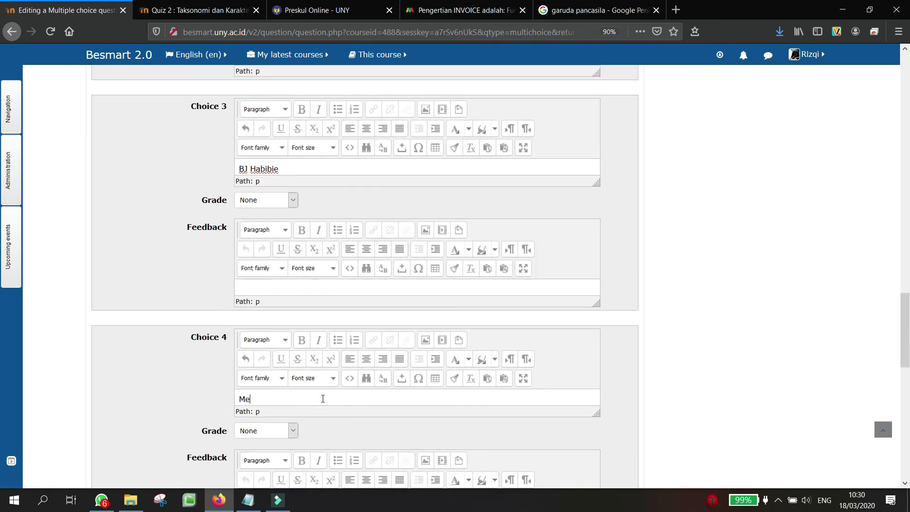
{"action": "type", "text": "gawati"}
{"action": "scroll", "coordinate": [340, 425], "scroll_direction": "down", "scroll_amount": 4}
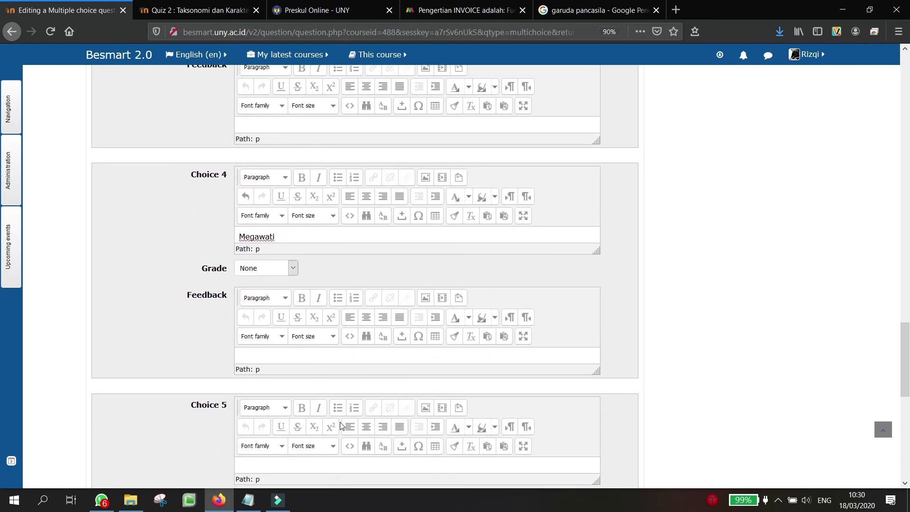
{"action": "scroll", "coordinate": [340, 425], "scroll_direction": "down", "scroll_amount": 1}
{"action": "left_click", "coordinate": [332, 431]}
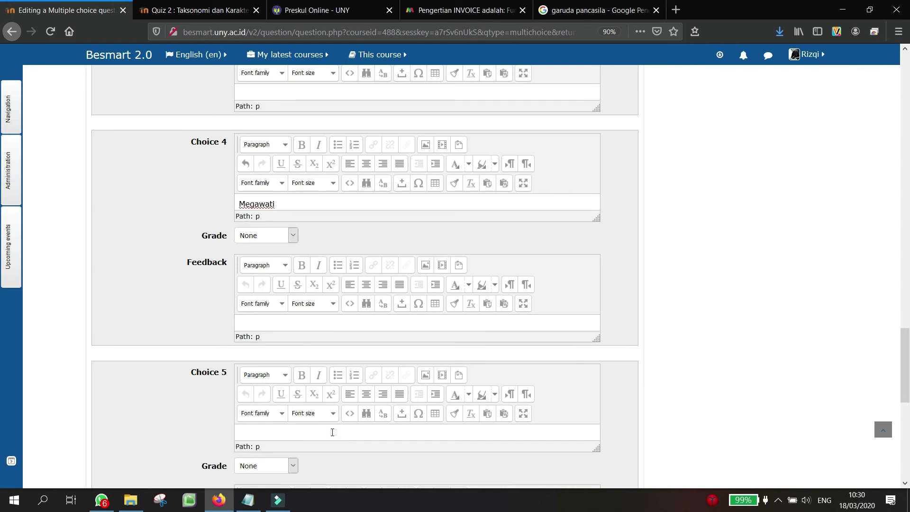
{"action": "type", "text": "Gusdur"}
- Save the presiden pertama question and preview Soal 2 from the quiz's question list
{"action": "scroll", "coordinate": [350, 459], "scroll_direction": "down", "scroll_amount": 4}
{"action": "scroll", "coordinate": [350, 459], "scroll_direction": "down", "scroll_amount": 1}
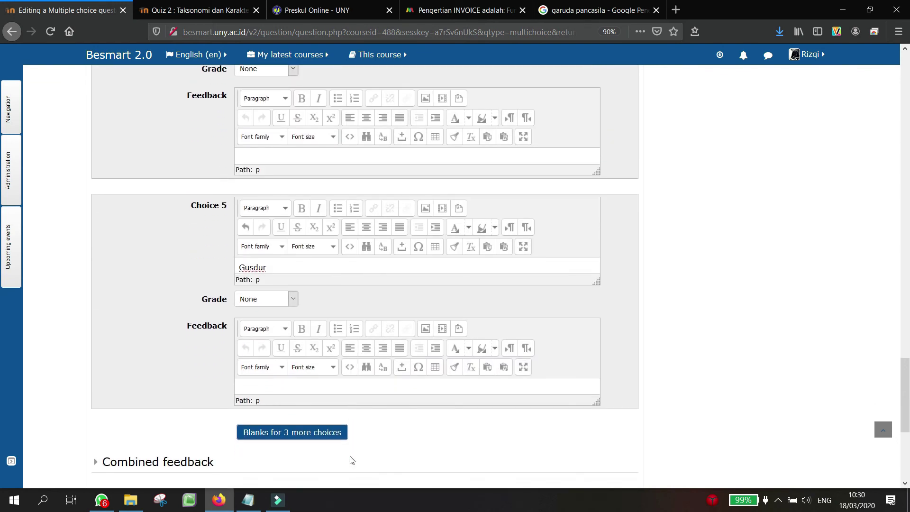
{"action": "scroll", "coordinate": [625, 336], "scroll_direction": "down", "scroll_amount": 3}
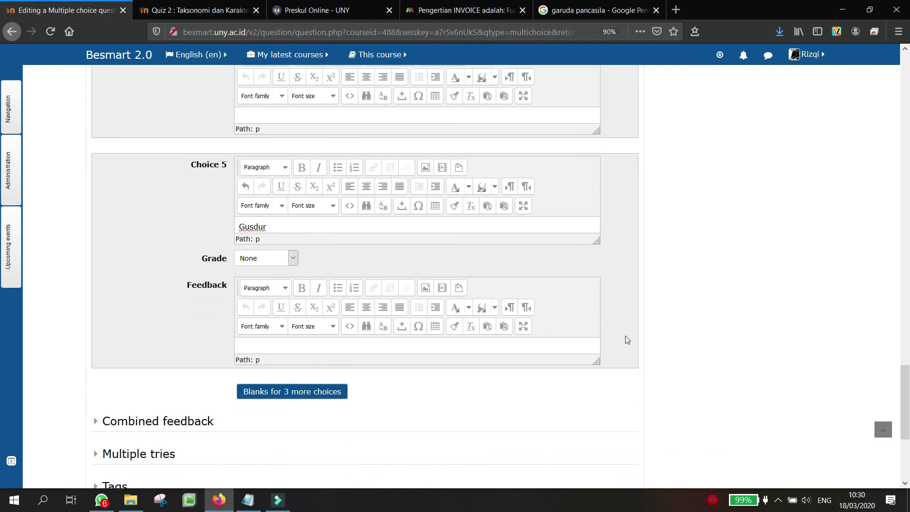
{"action": "scroll", "coordinate": [625, 339], "scroll_direction": "down", "scroll_amount": 4}
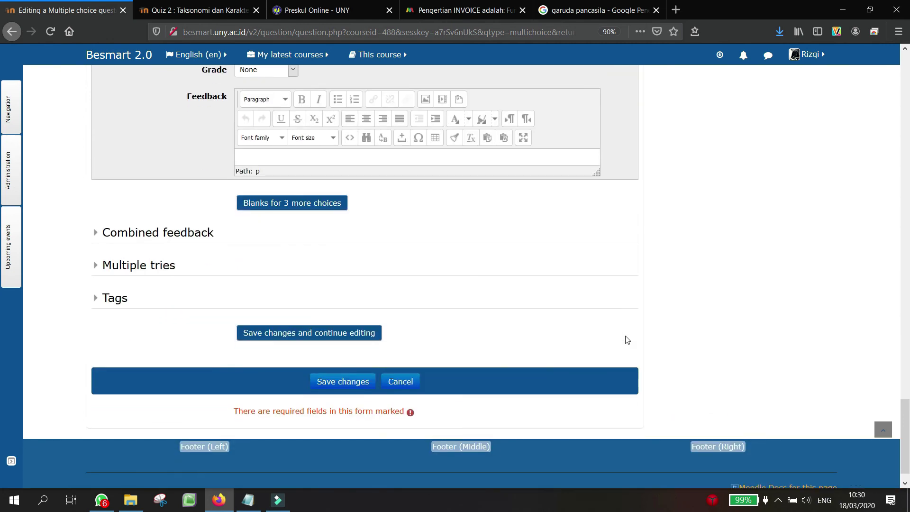
{"action": "left_click", "coordinate": [367, 385]}
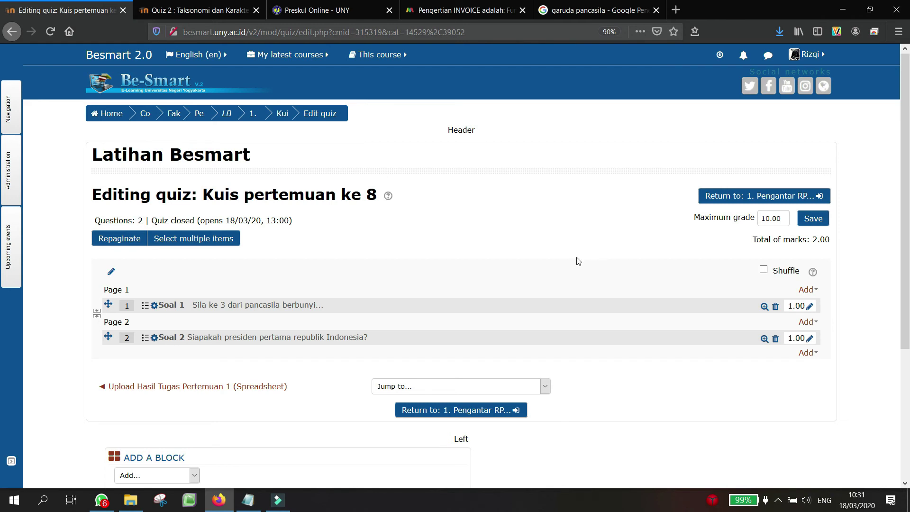
{"action": "left_click", "coordinate": [763, 339]}
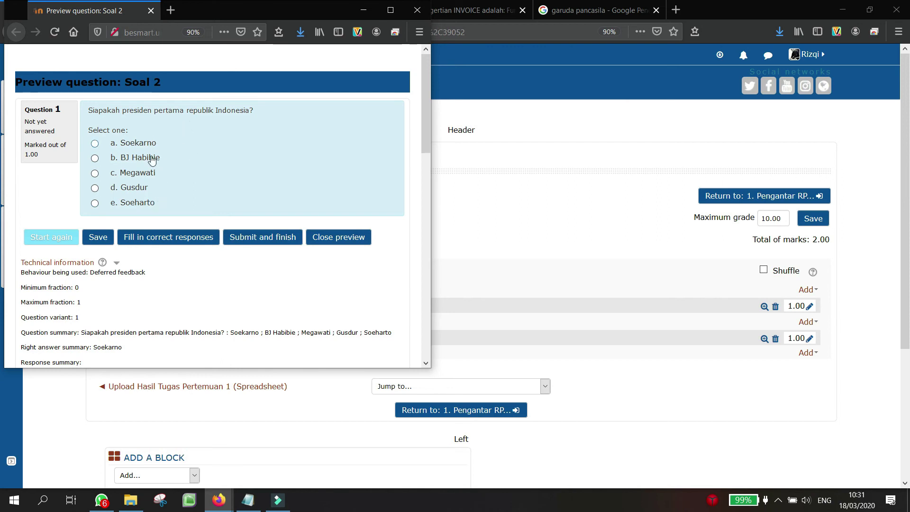
{"action": "left_click", "coordinate": [413, 12]}
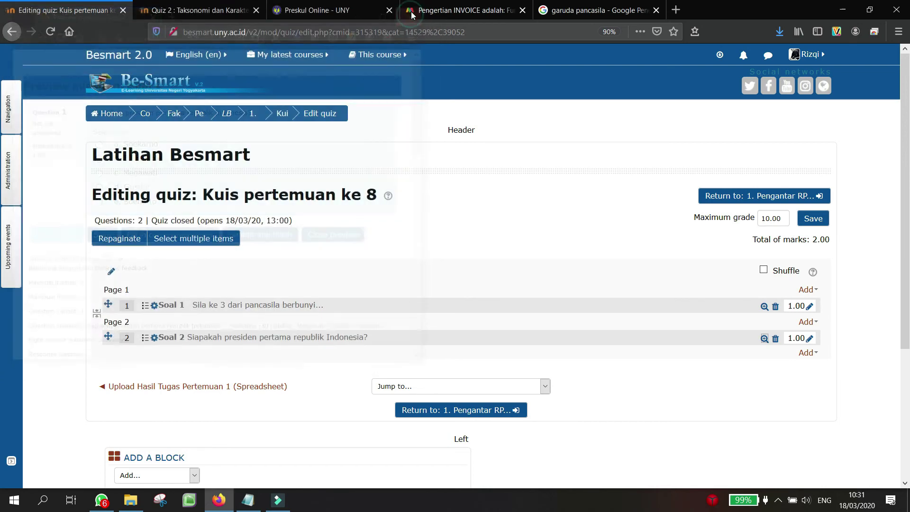
- Enable shuffling of the quiz questions and set the maximum mark of both Soal 1 and Soal 2 to 5
{"action": "left_click", "coordinate": [763, 271]}
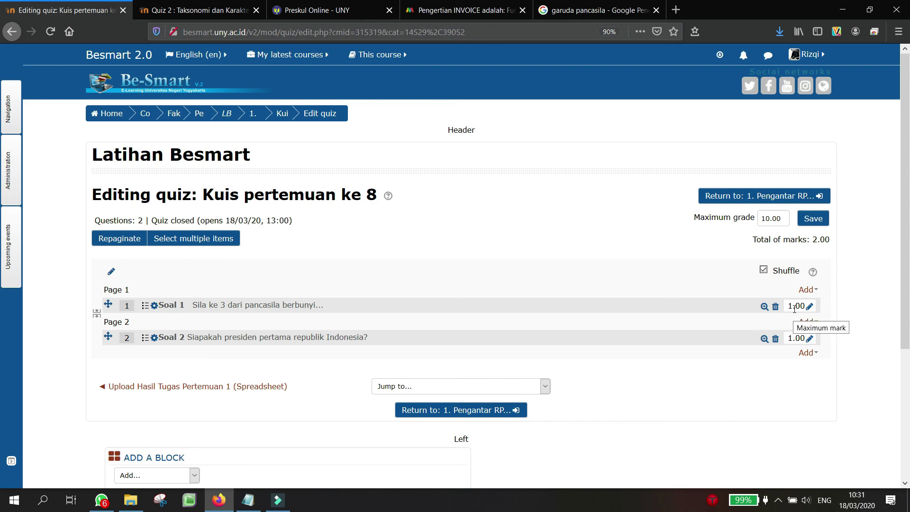
{"action": "left_click_drag", "start_coordinate": [780, 219], "coordinate": [755, 217]}
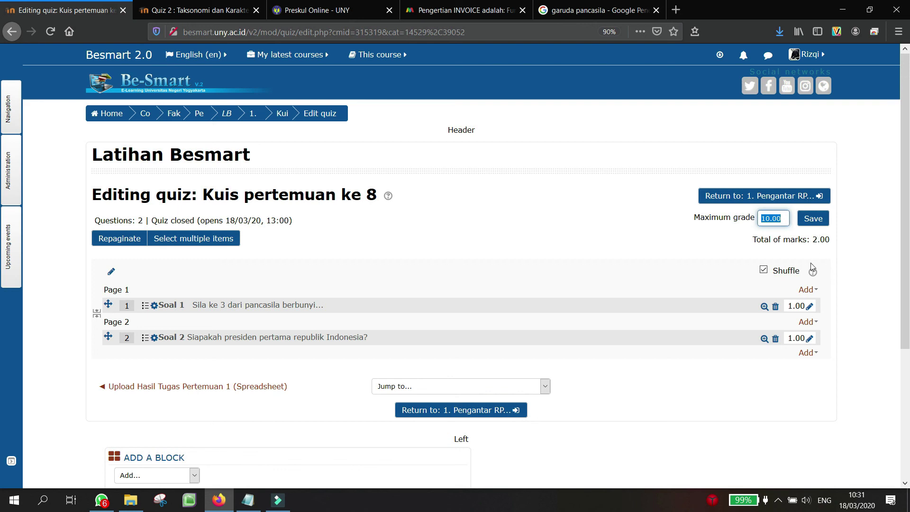
{"action": "left_click", "coordinate": [809, 306]}
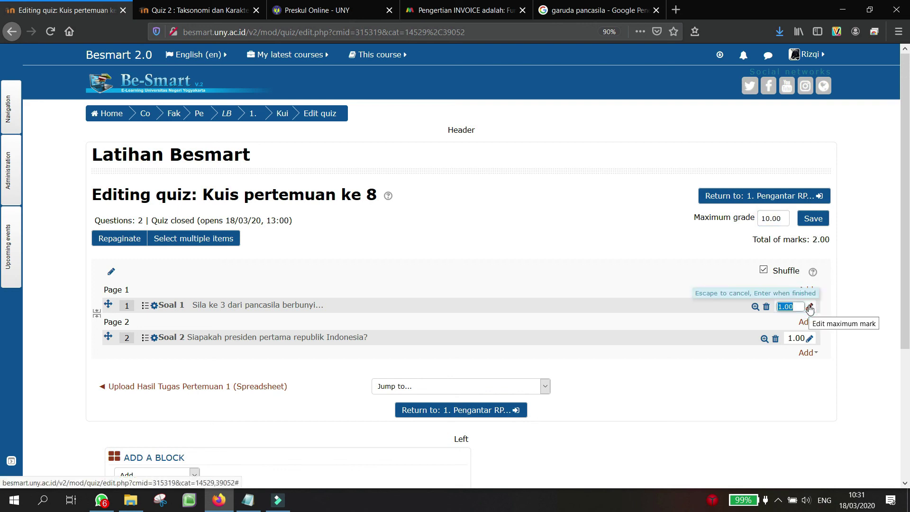
{"action": "type", "text": "5"}
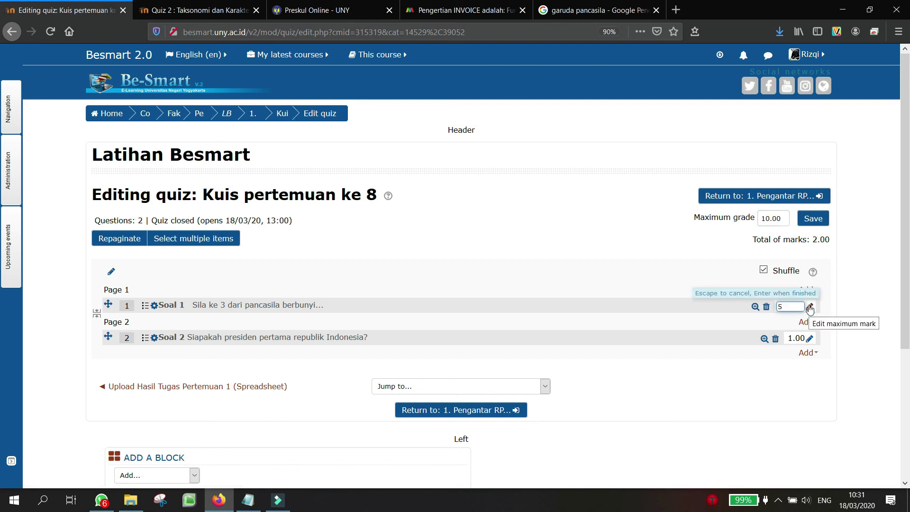
{"action": "key", "text": "Return"}
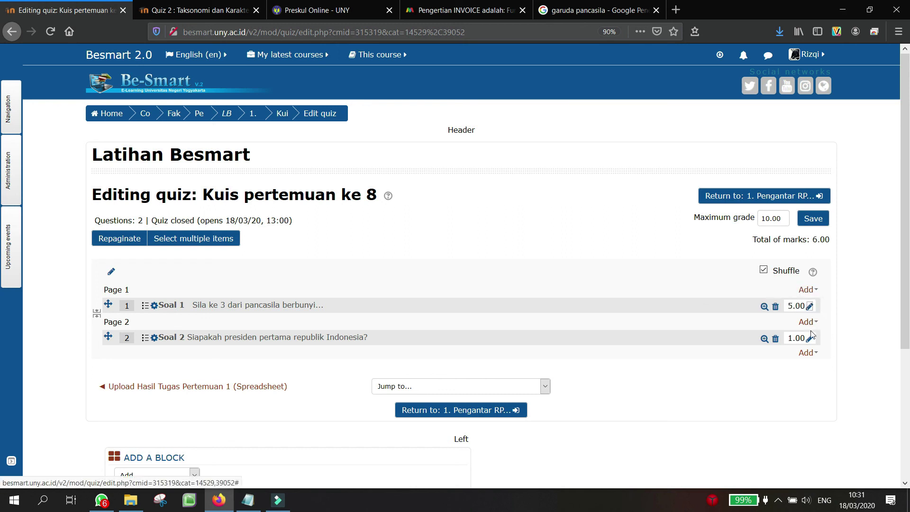
{"action": "left_click", "coordinate": [809, 339]}
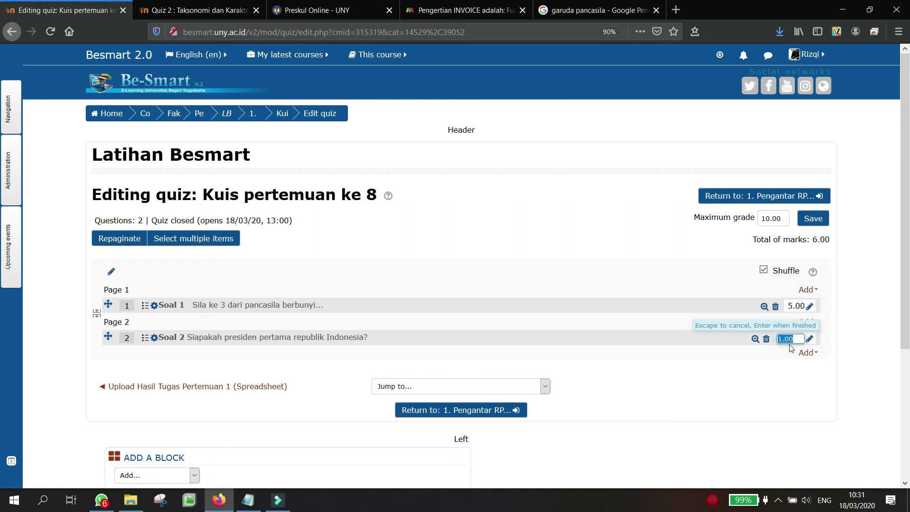
{"action": "type", "text": "5"}
{"action": "key", "text": "Return"}
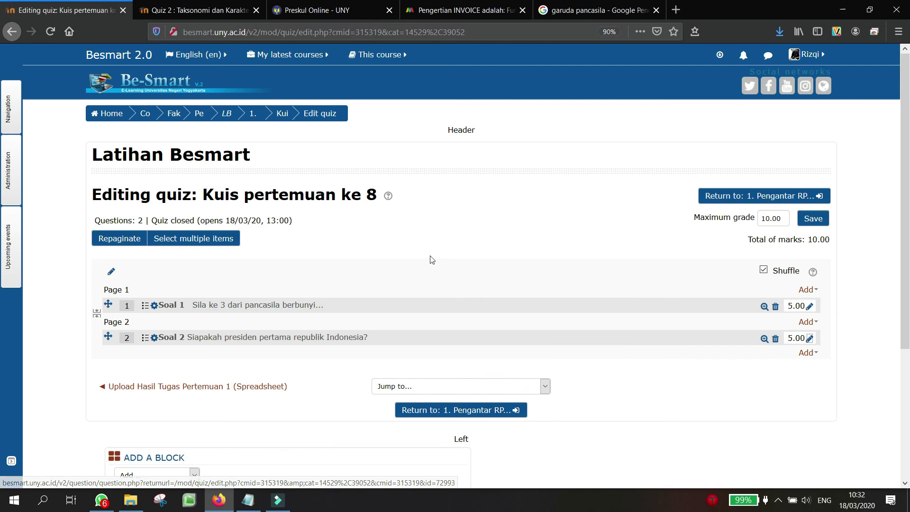
- Return to the Latihan Besmart course and switch the role to Student
{"action": "left_click", "coordinate": [287, 55]}
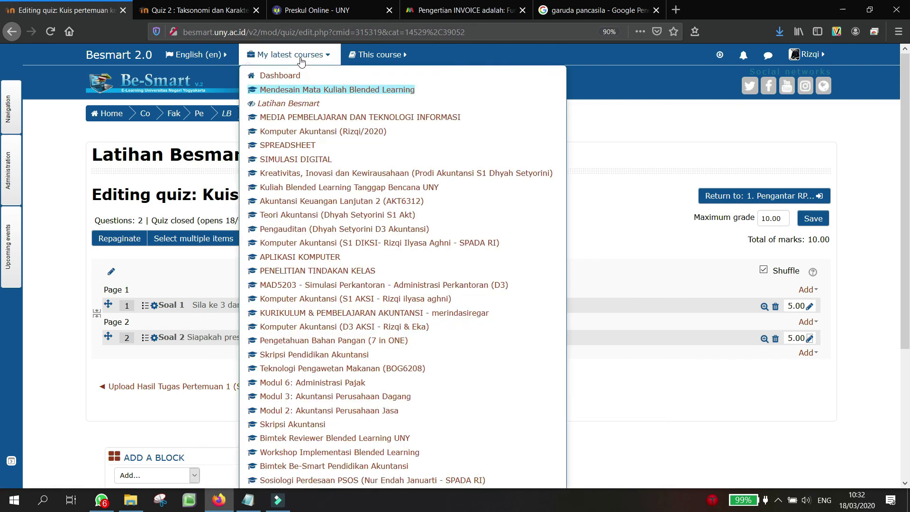
{"action": "left_click", "coordinate": [291, 107]}
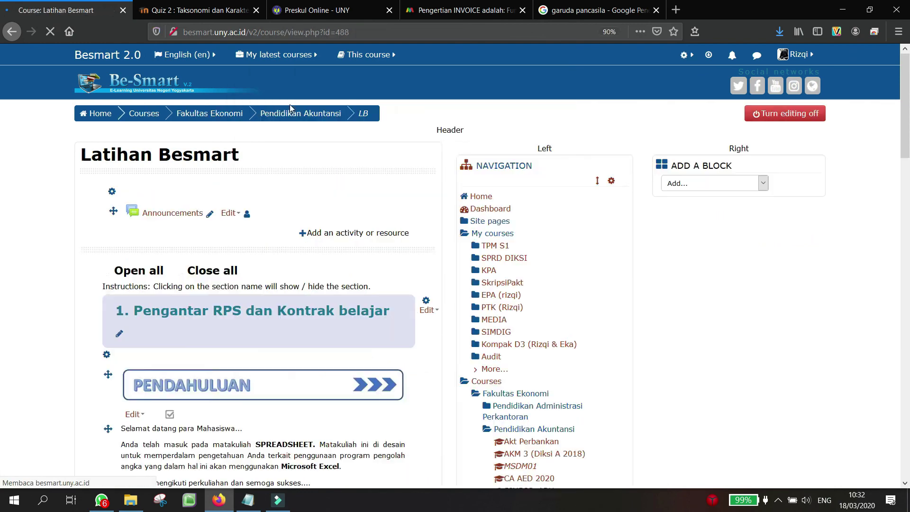
{"action": "scroll", "coordinate": [337, 310], "scroll_direction": "down", "scroll_amount": 3}
{"action": "scroll", "coordinate": [336, 310], "scroll_direction": "down", "scroll_amount": 1}
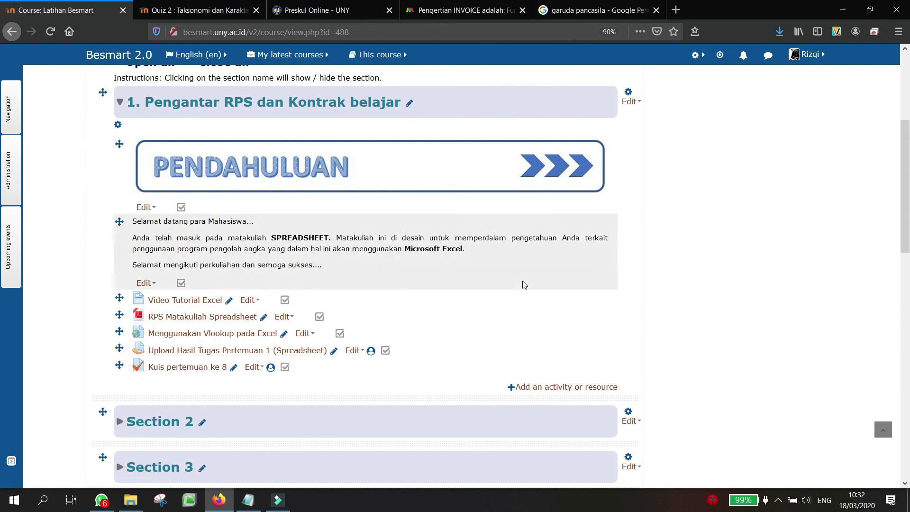
{"action": "left_click", "coordinate": [806, 54]}
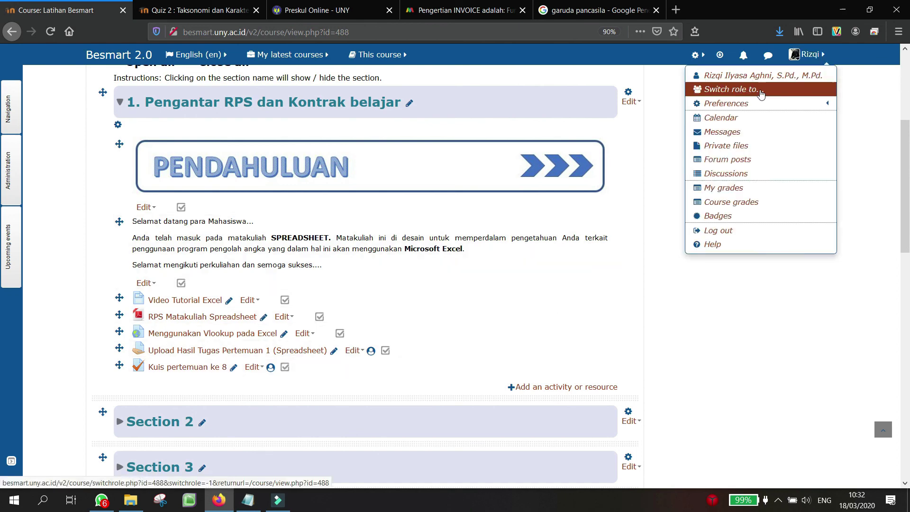
{"action": "left_click", "coordinate": [759, 94]}
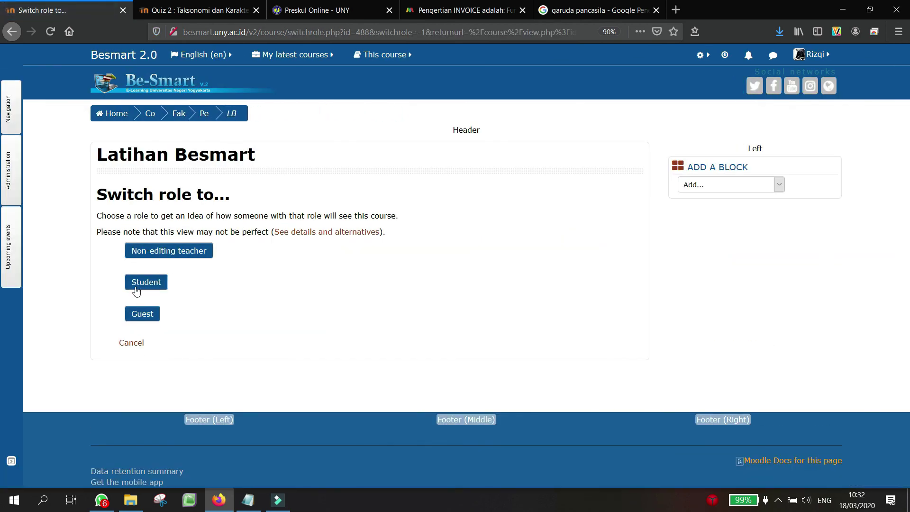
{"action": "left_click", "coordinate": [144, 287]}
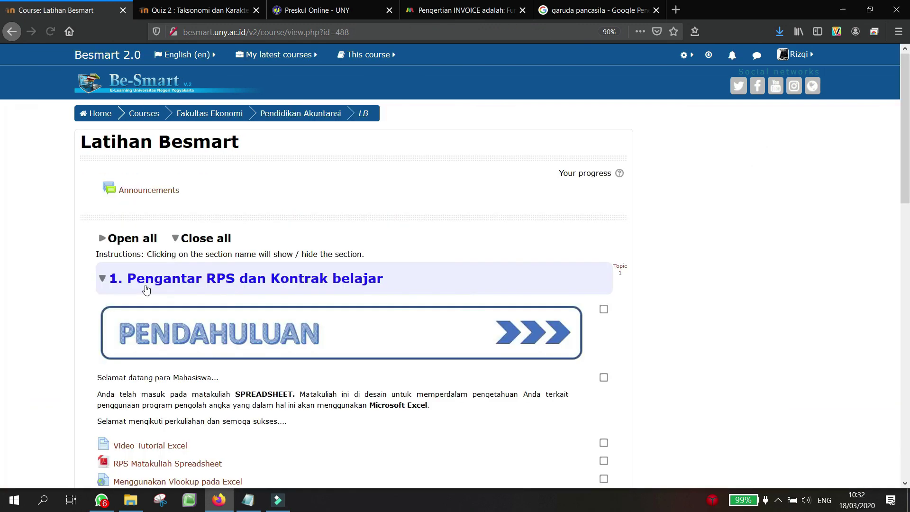
- Examine the information page of Kuis pertemuan ke 8 as a student, and return to the course
{"action": "scroll", "coordinate": [146, 289], "scroll_direction": "down", "scroll_amount": 3}
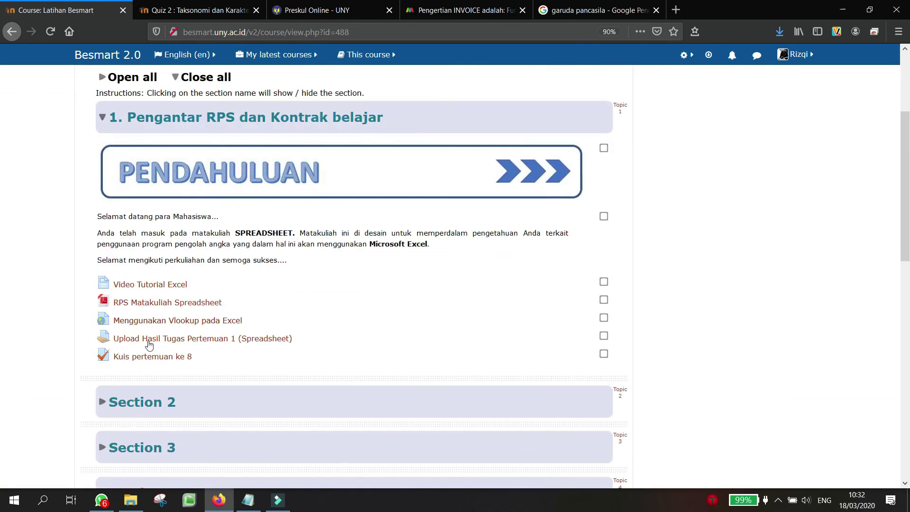
{"action": "left_click", "coordinate": [148, 358]}
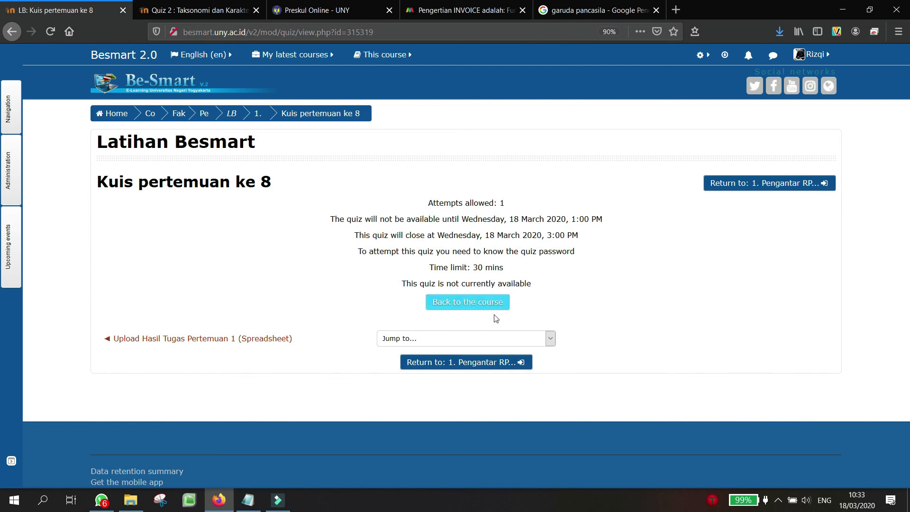
{"action": "left_click", "coordinate": [482, 305]}
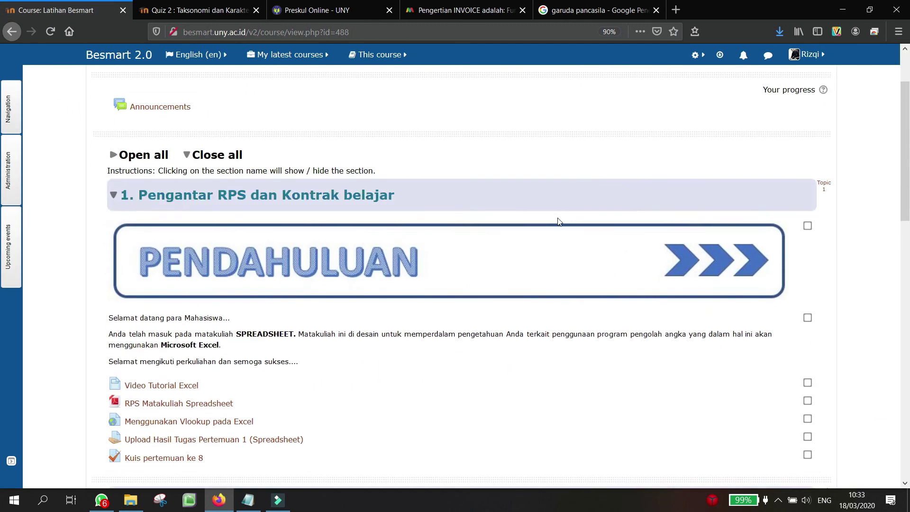
- Return to the normal role and open the preview of Kuis pertemuan ke 8
{"action": "left_click", "coordinate": [807, 54]}
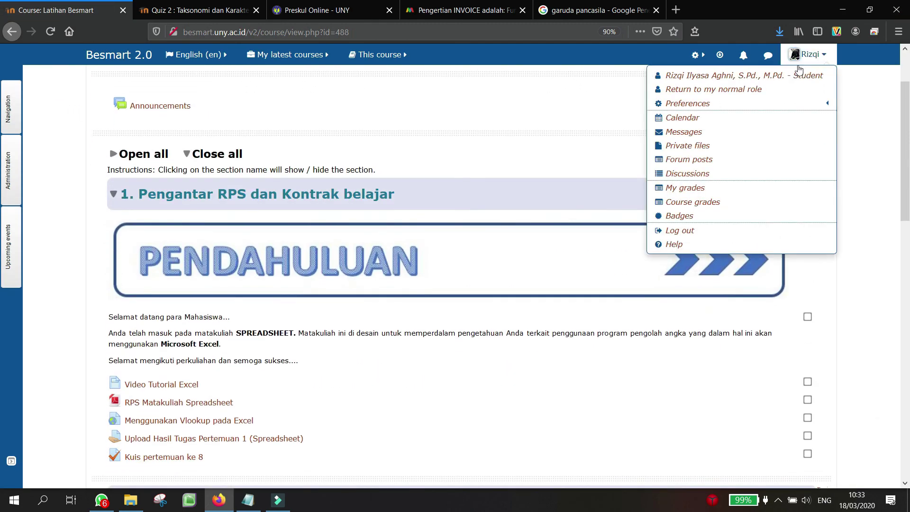
{"action": "left_click", "coordinate": [761, 92]}
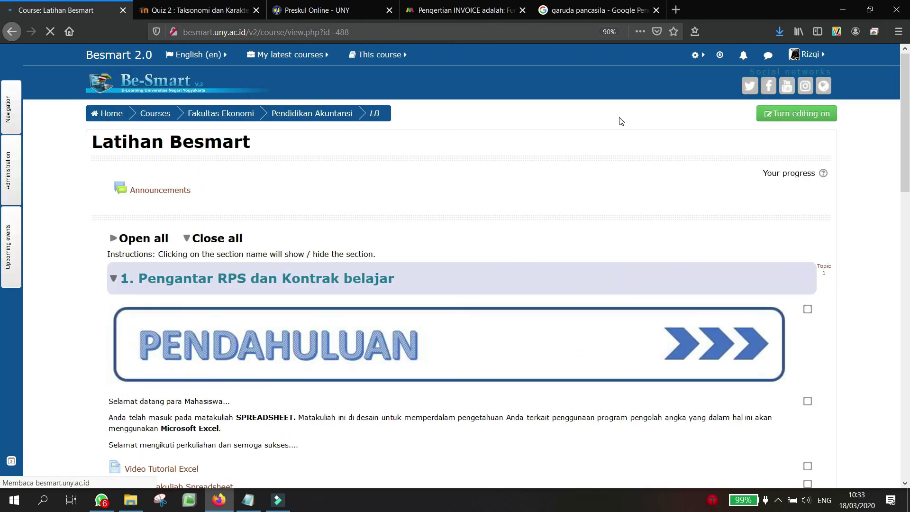
{"action": "scroll", "coordinate": [579, 171], "scroll_direction": "down", "scroll_amount": 3}
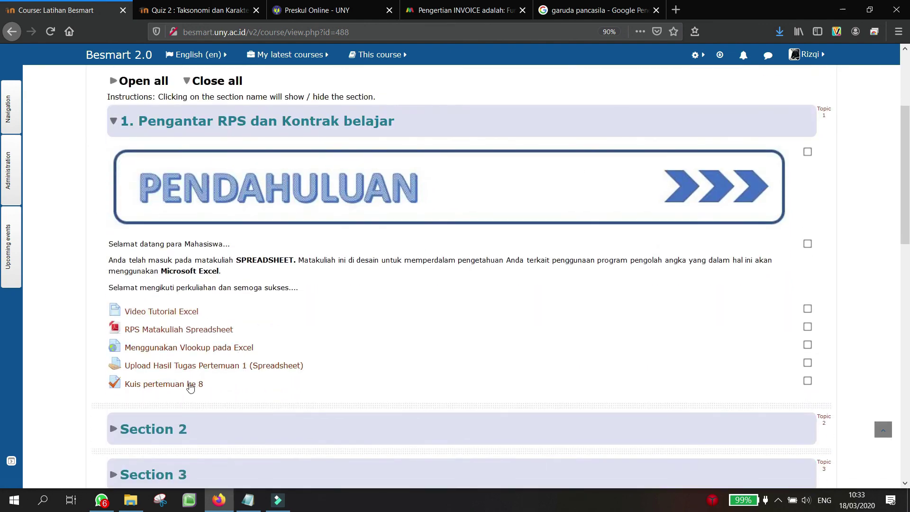
{"action": "left_click", "coordinate": [191, 385]}
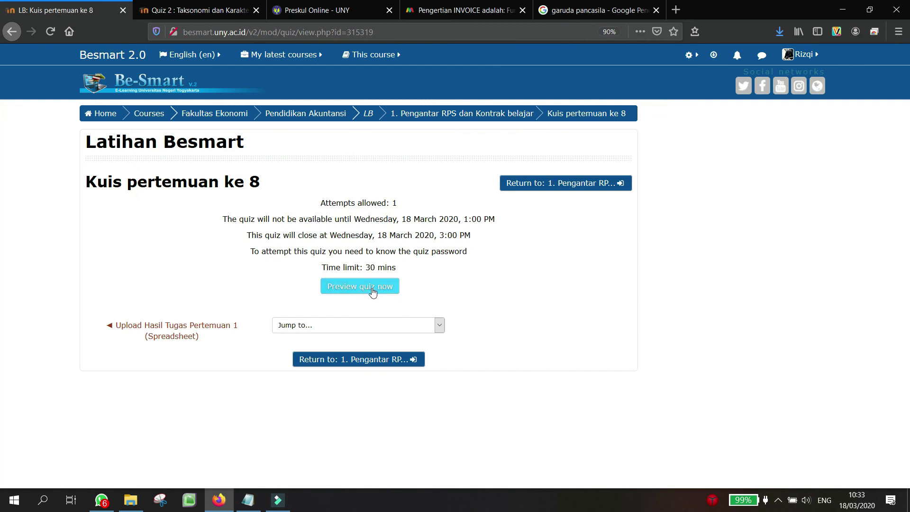
{"action": "left_click", "coordinate": [373, 296]}
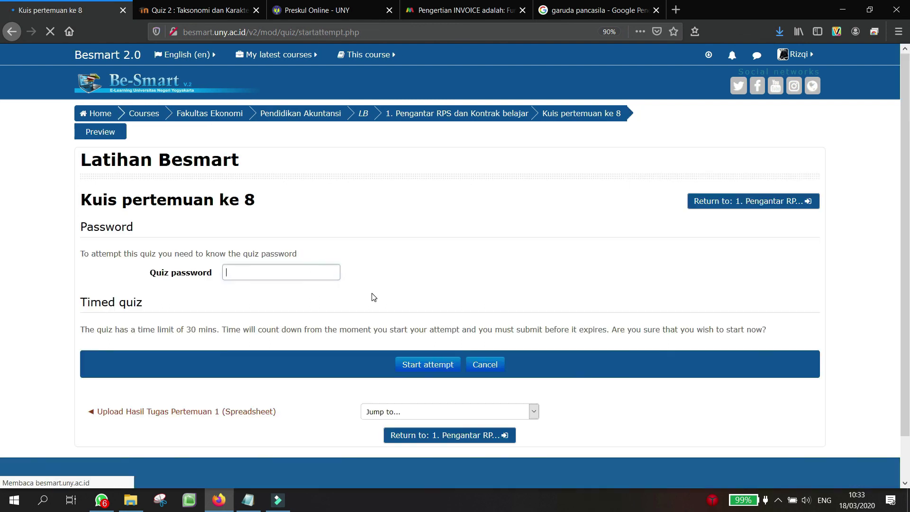
{"action": "left_click", "coordinate": [372, 298]}
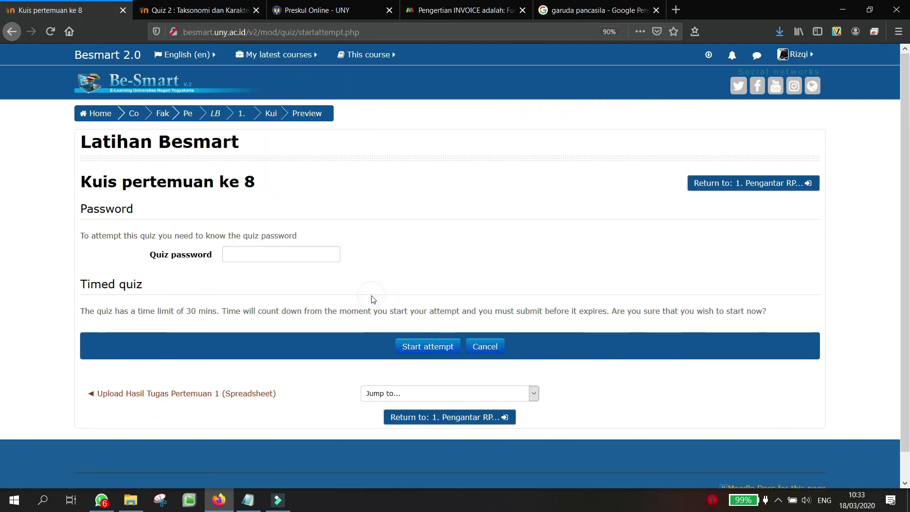
- Enter the quiz password and start the preview attempt of the quiz
{"action": "left_click", "coordinate": [279, 253]}
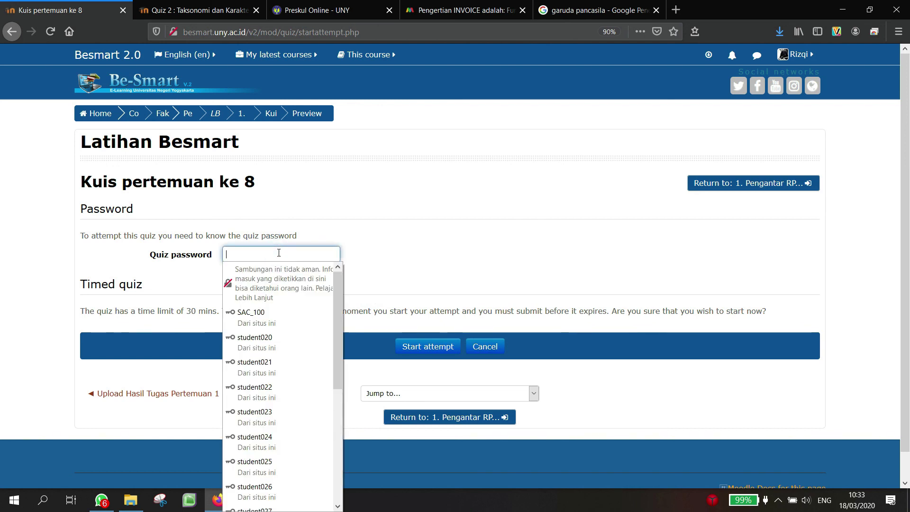
{"action": "type", "text": "••••••"}
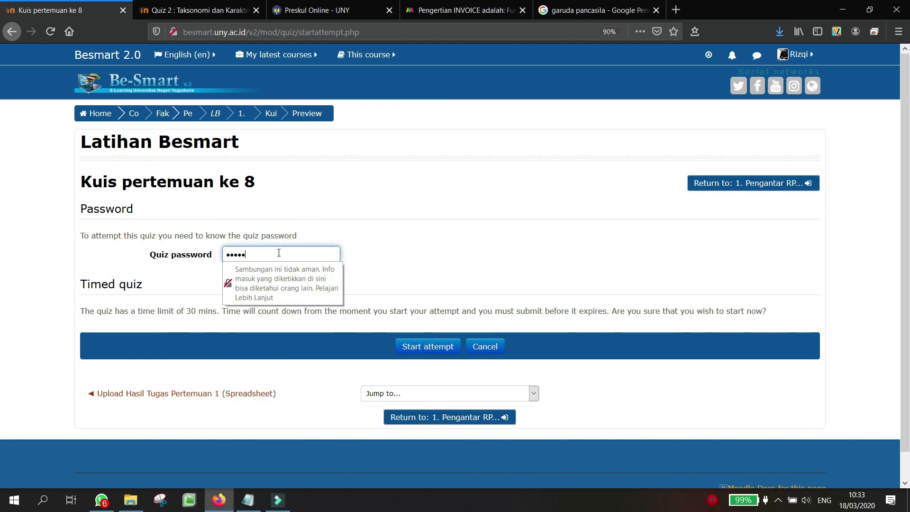
{"action": "left_click", "coordinate": [451, 351]}
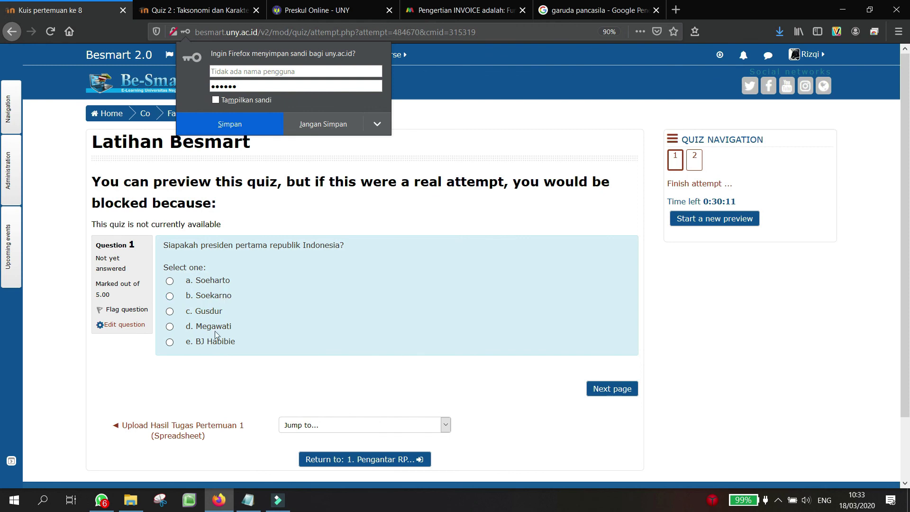
- Answer question 1 with Soekarno and question 2 with Persatuan Indonesia in the preview attempt
{"action": "left_click", "coordinate": [208, 296]}
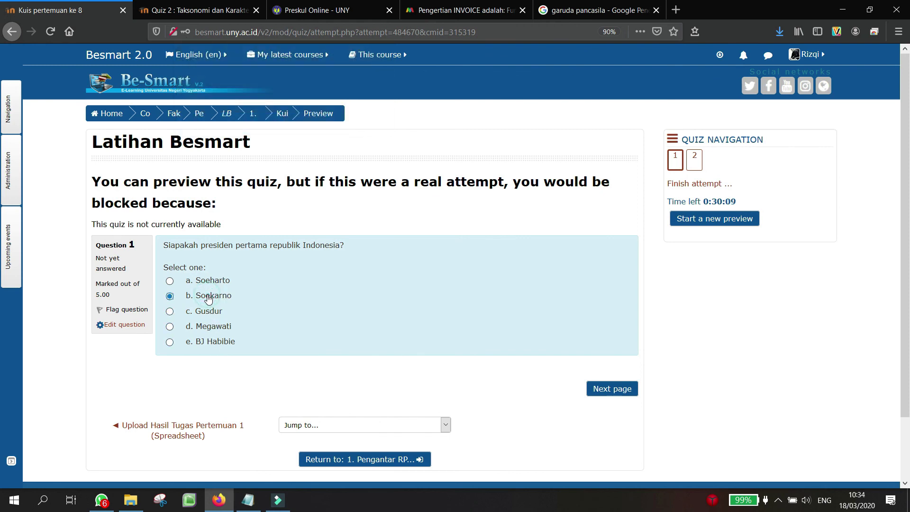
{"action": "left_click", "coordinate": [696, 163]}
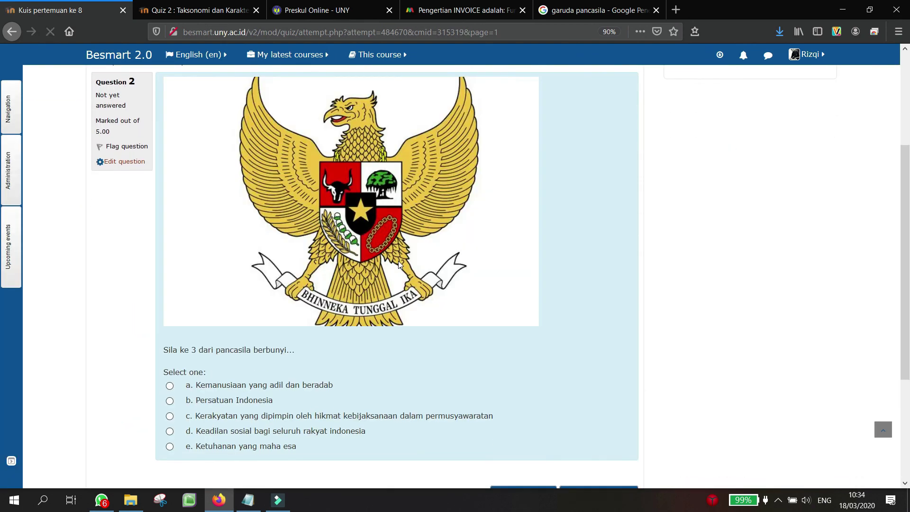
{"action": "scroll", "coordinate": [399, 264], "scroll_direction": "down", "scroll_amount": 3}
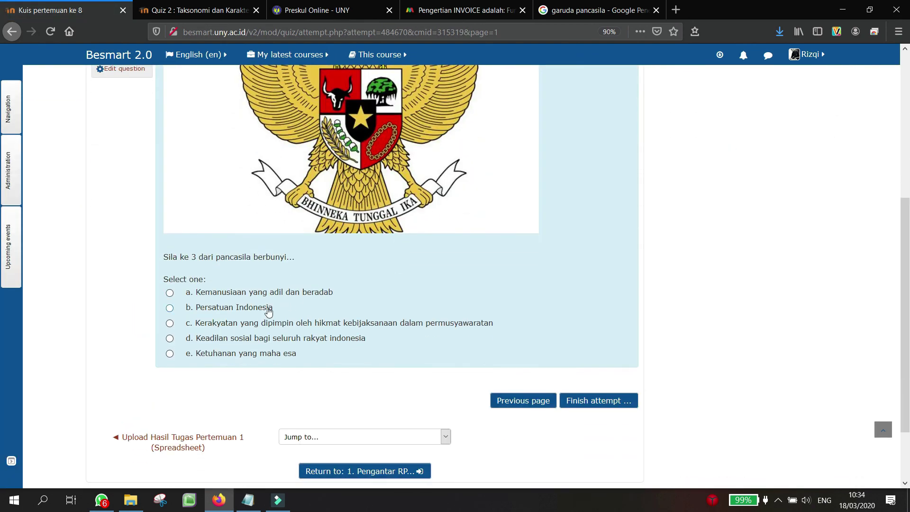
{"action": "left_click", "coordinate": [261, 311]}
- Finish the preview attempt and submit all answers, confirming the submission
{"action": "left_click", "coordinate": [587, 408]}
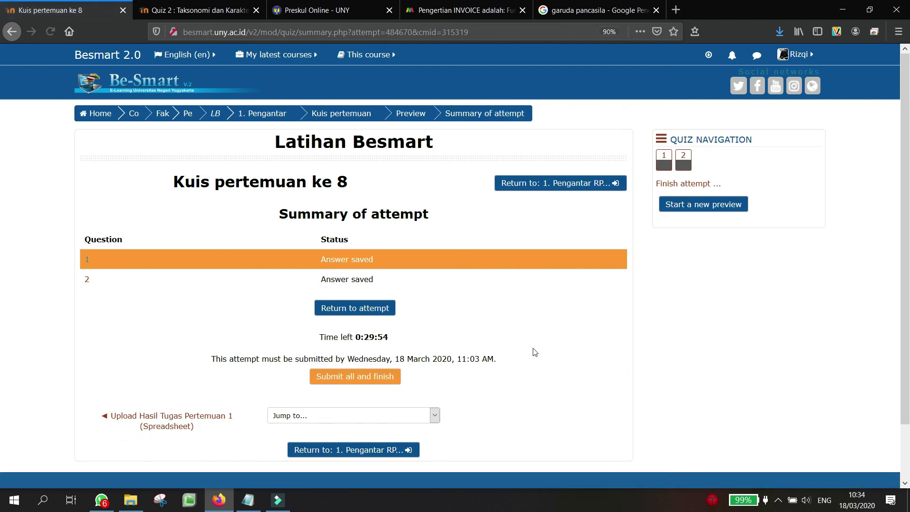
{"action": "left_click", "coordinate": [355, 380]}
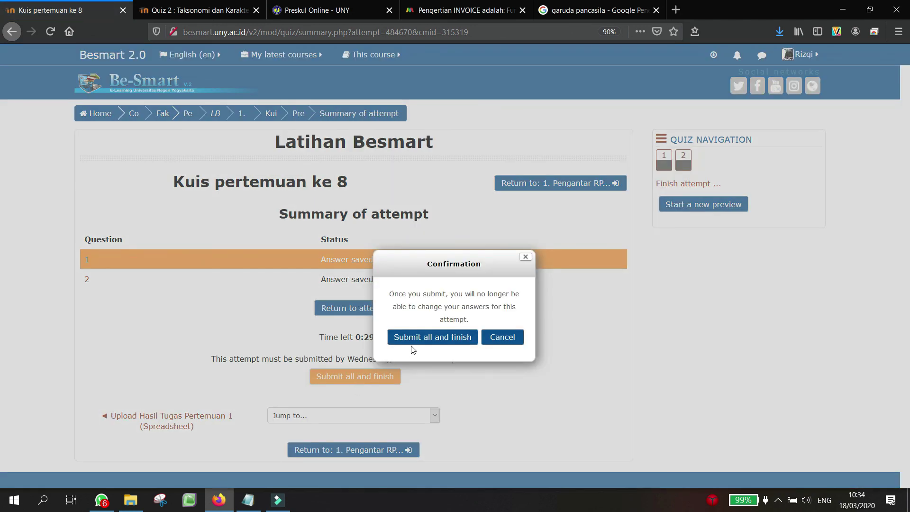
{"action": "left_click", "coordinate": [430, 338]}
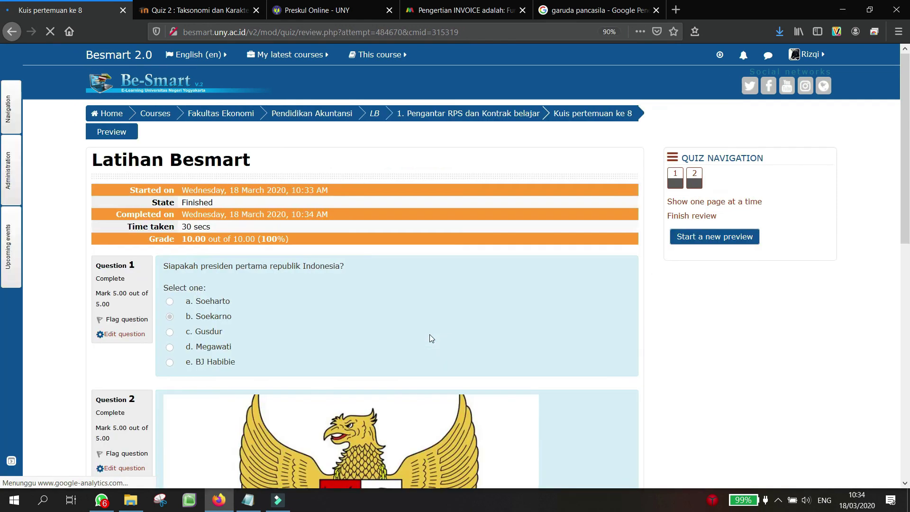
- Examine the grade and answers on the attempt's review page, and return to the Latihan Besmart course page
{"action": "scroll", "coordinate": [430, 339], "scroll_direction": "down", "scroll_amount": 4}
{"action": "scroll", "coordinate": [430, 337], "scroll_direction": "up", "scroll_amount": 3}
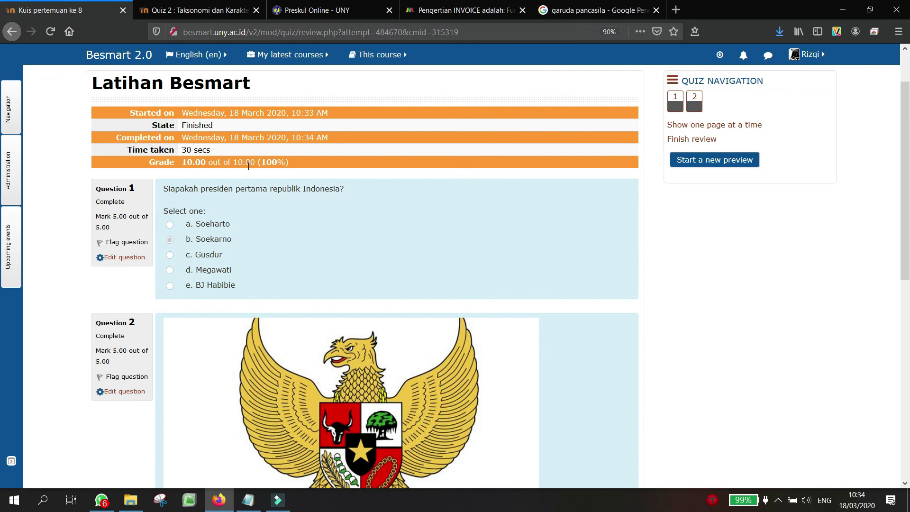
{"action": "scroll", "coordinate": [284, 167], "scroll_direction": "up", "scroll_amount": 1}
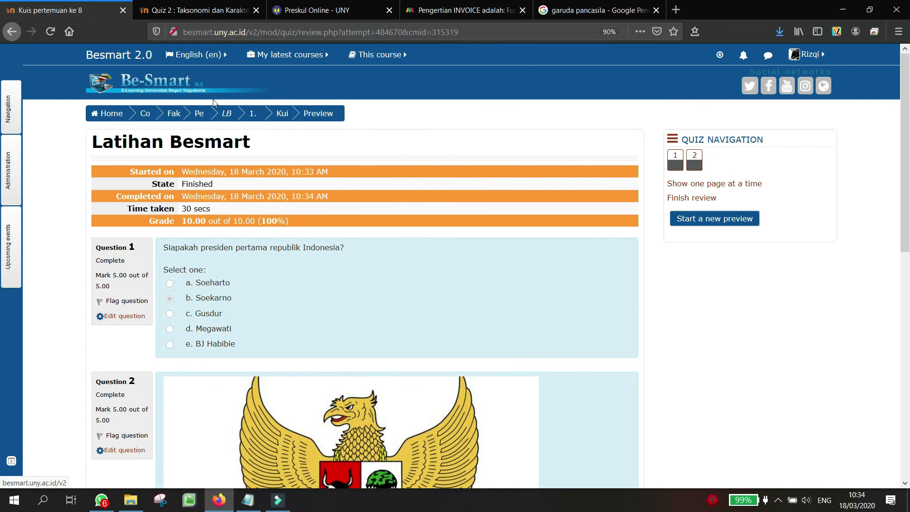
{"action": "left_click", "coordinate": [238, 114]}
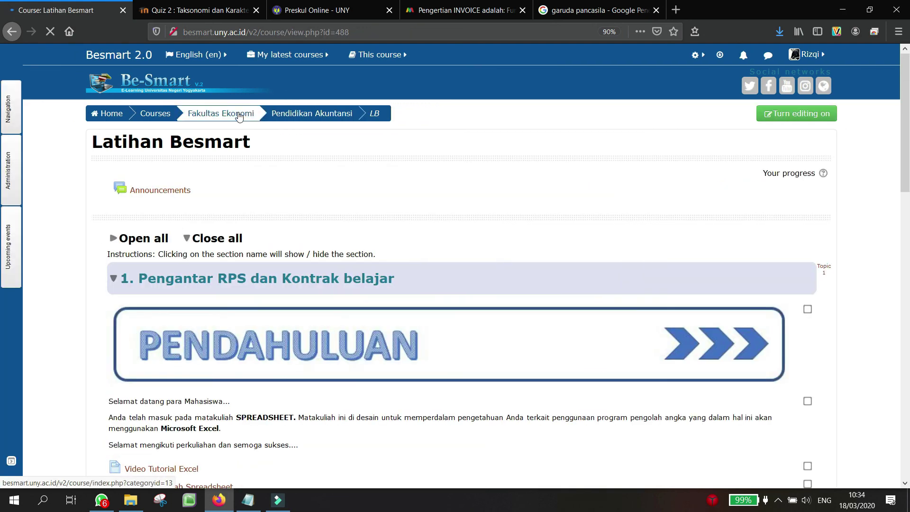
{"action": "scroll", "coordinate": [373, 292], "scroll_direction": "down", "scroll_amount": 3}
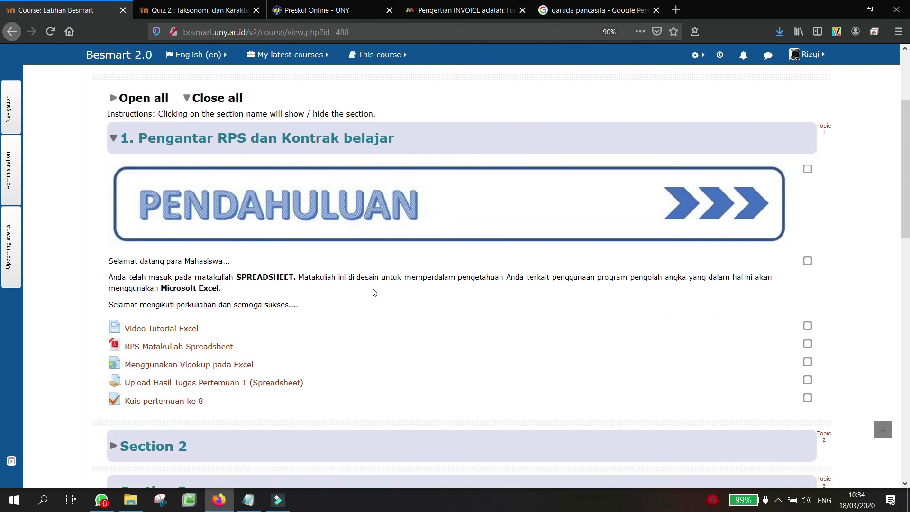